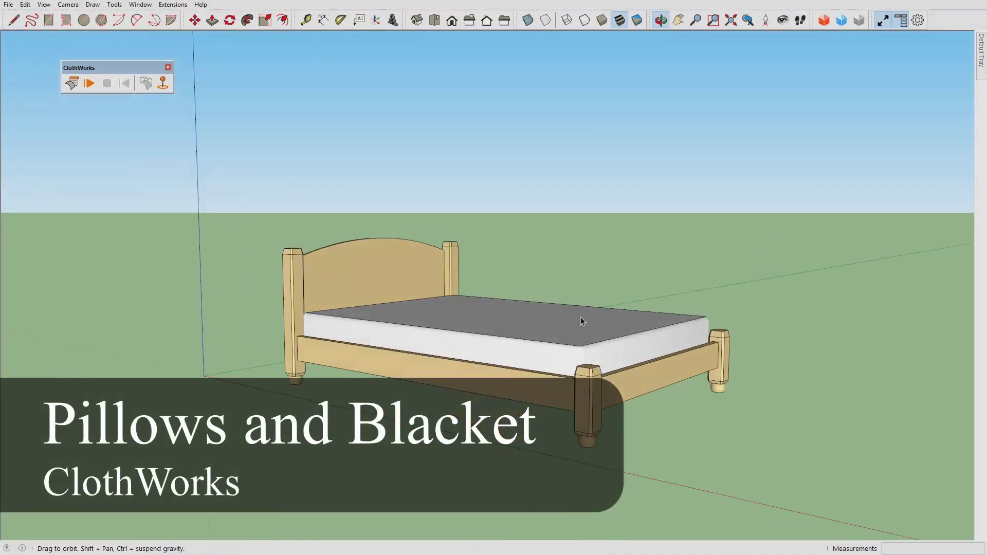
# - Examine the bed group and the frame nested inside it
pyautogui.press('space')
pyautogui.click(541, 347)
pyautogui.moveTo(545, 361); pyautogui.dragTo(469, 362, button='middle')
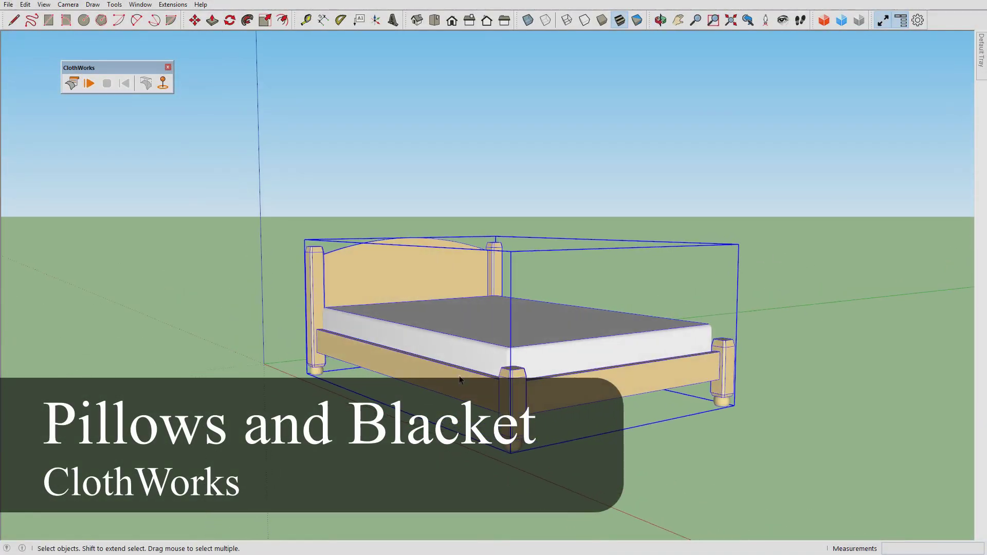
pyautogui.doubleClick(515, 380)
pyautogui.click(509, 381)
pyautogui.click(500, 355)
pyautogui.click(494, 399)
pyautogui.moveTo(477, 380); pyautogui.dragTo(433, 260, button='middle')
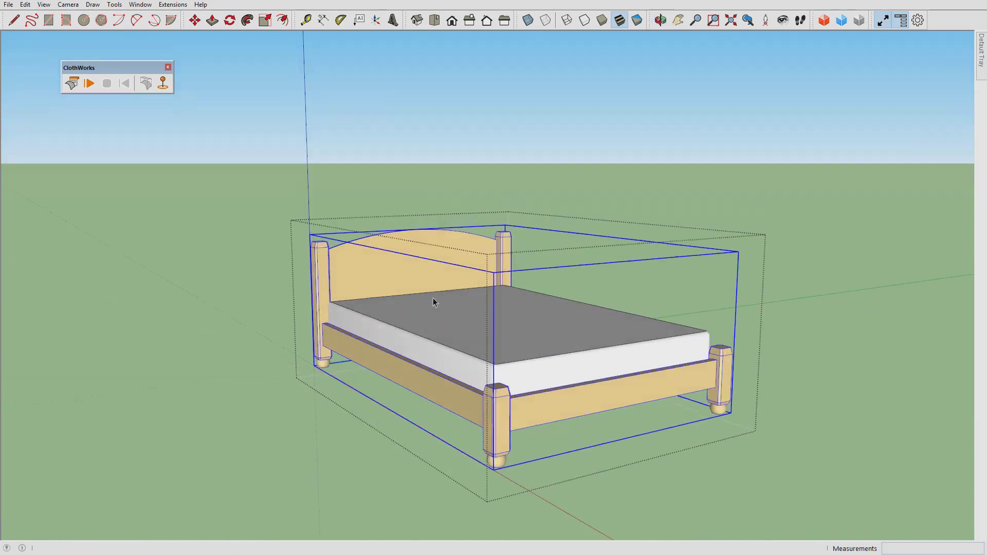
pyautogui.click(426, 200)
pyautogui.scroll(2, 492, 395)
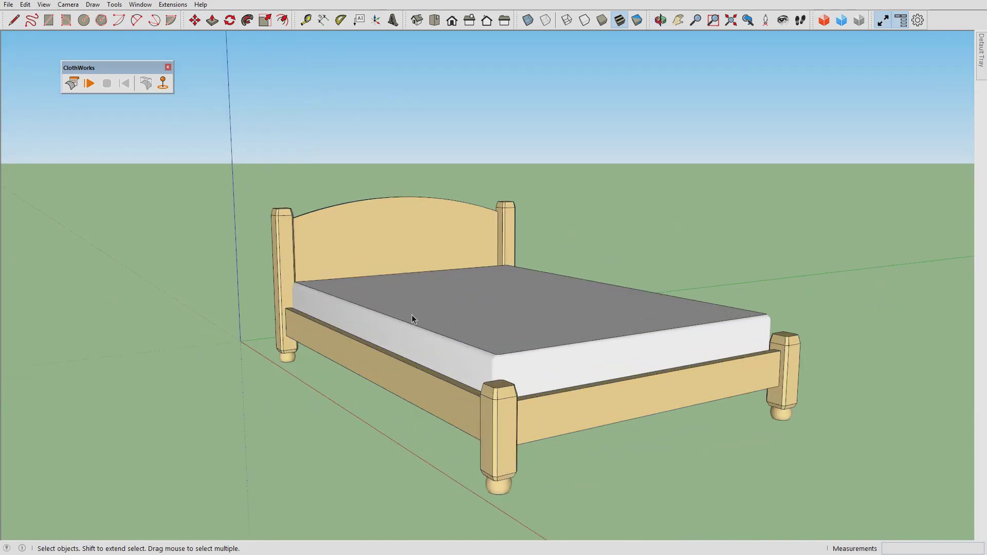
# - Make the whole bed group a ClothWorks collider
pyautogui.moveTo(409, 317); pyautogui.dragTo(474, 352, button='middle')
pyautogui.rightClick(476, 366)
pyautogui.moveTo(540, 364)
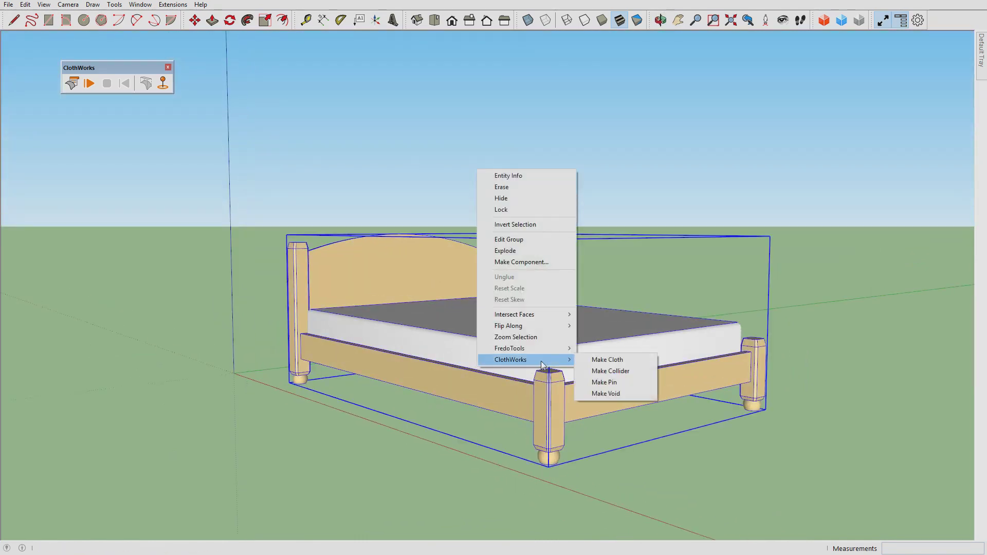
pyautogui.click(626, 372)
# - Draw a 50 by 70 cm rectangle on the mattress, starting at the corner beside the headboard post
pyautogui.moveTo(563, 329); pyautogui.dragTo(354, 350, button='middle')
pyautogui.scroll(3, 393, 251)
pyautogui.scroll(-2, 441, 379)
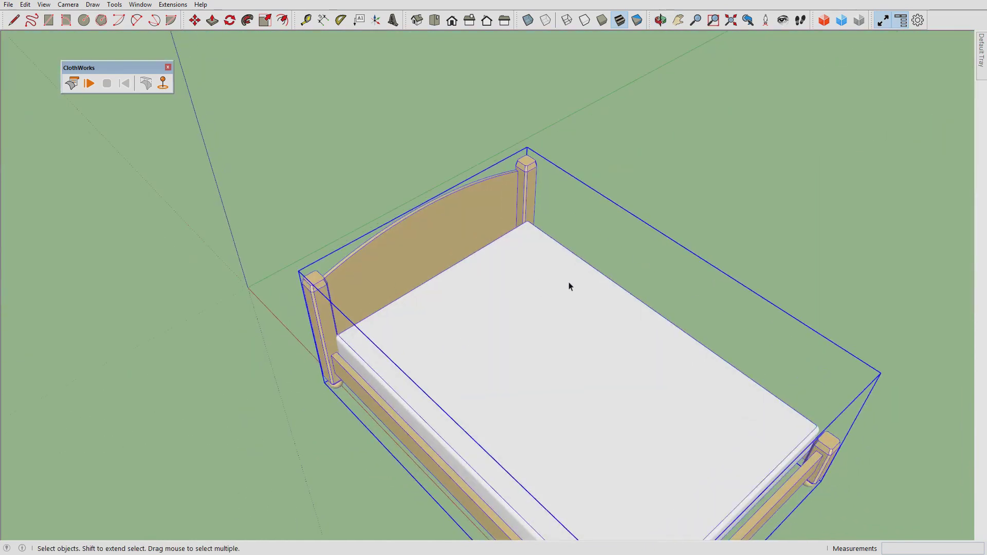
pyautogui.moveTo(608, 277); pyautogui.dragTo(474, 247, button='middle')
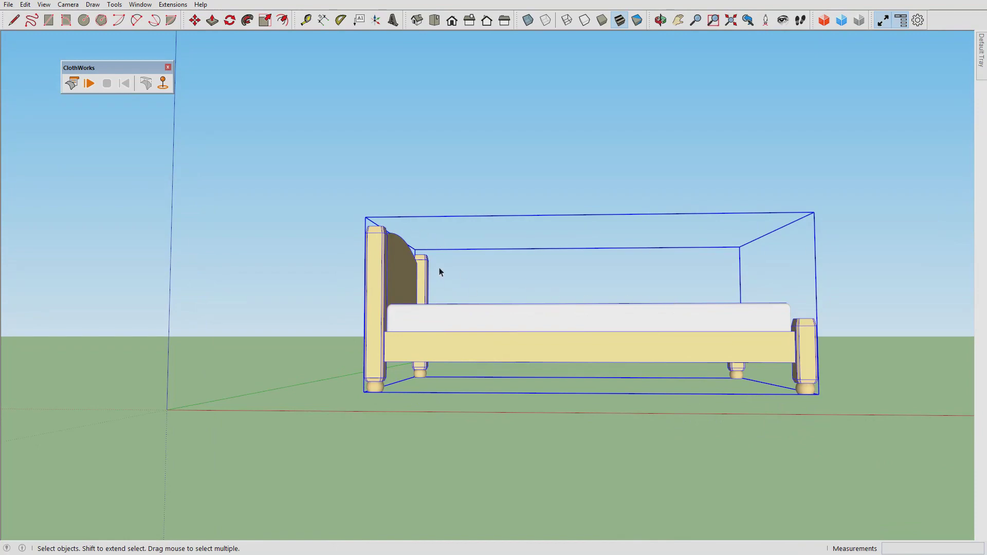
pyautogui.moveTo(425, 270); pyautogui.dragTo(425, 425, button='middle')
pyautogui.scroll(5, 362, 376)
pyautogui.scroll(5, 363, 377)
pyautogui.press('r')
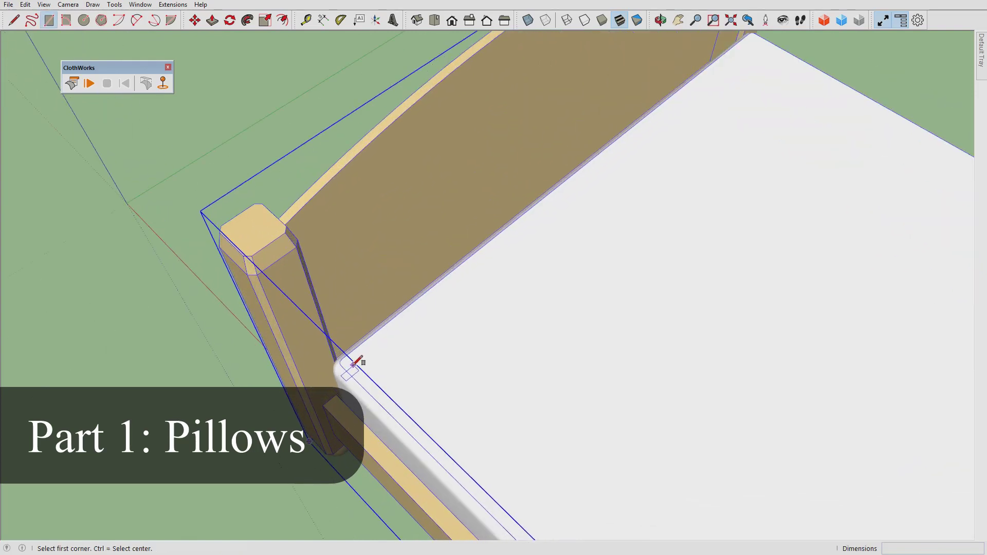
pyautogui.click(360, 365)
pyautogui.scroll(-1, 365, 361)
pyautogui.scroll(-2, 365, 360)
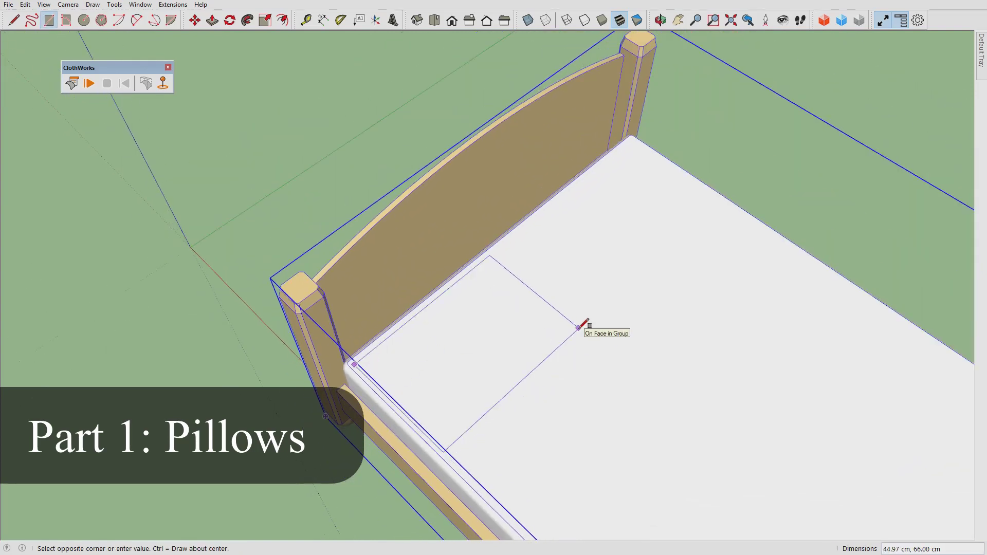
pyautogui.write('50,70')
pyautogui.press('Return')
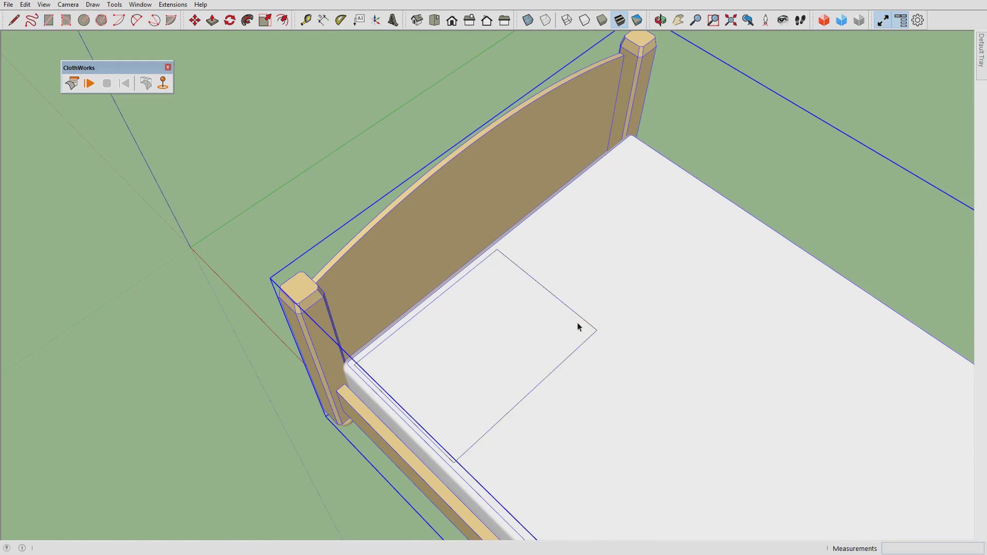
# - Select the pillow rectangle's face and edges and make them a group
pyautogui.press('space')
pyautogui.moveTo(577, 326); pyautogui.dragTo(488, 326, button='middle')
pyautogui.click(488, 326)
pyautogui.rightClick(490, 323)
pyautogui.click(525, 410)
# - Move the rectangle group off the mattress to the open space beside the headboard
pyautogui.moveTo(524, 298); pyautogui.dragTo(539, 406, button='middle')
pyautogui.scroll(-3, 550, 363)
pyautogui.press('m')
pyautogui.click(549, 363)
pyautogui.click(417, 446)
pyautogui.scroll(2, 373, 415)
# - Make the rectangle group a ClothWorks cloth
pyautogui.press('space')
pyautogui.rightClick(374, 418)
pyautogui.moveTo(424, 410)
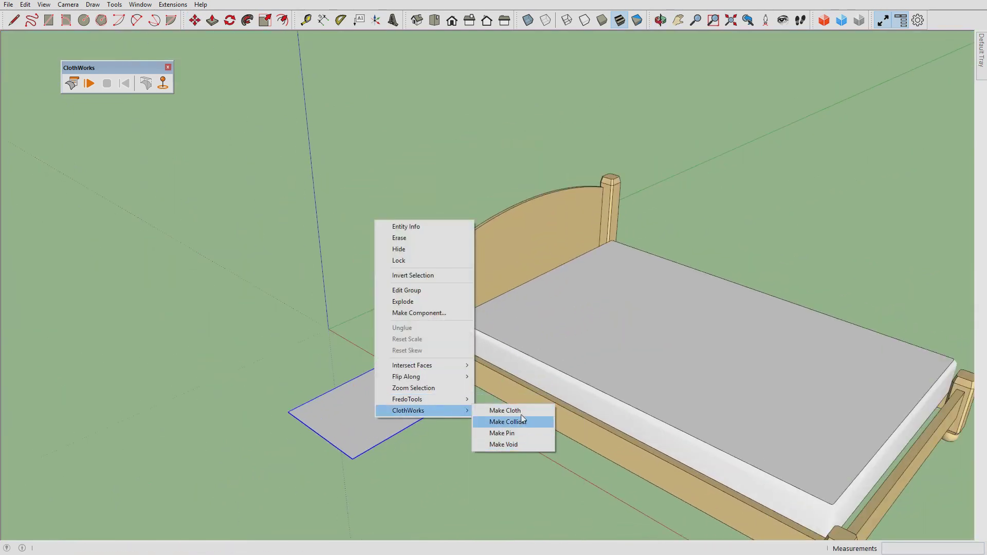
pyautogui.click(506, 414)
# - Apply a quadrilateral grid with a resolution of 3000 to the cloth rectangle
pyautogui.rightClick(412, 407)
pyautogui.moveTo(501, 401)
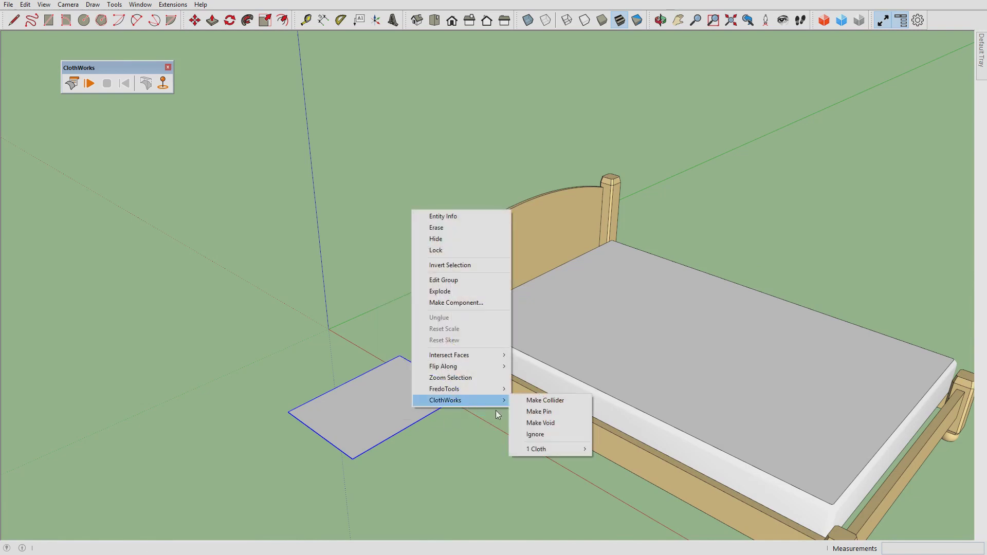
pyautogui.moveTo(538, 449)
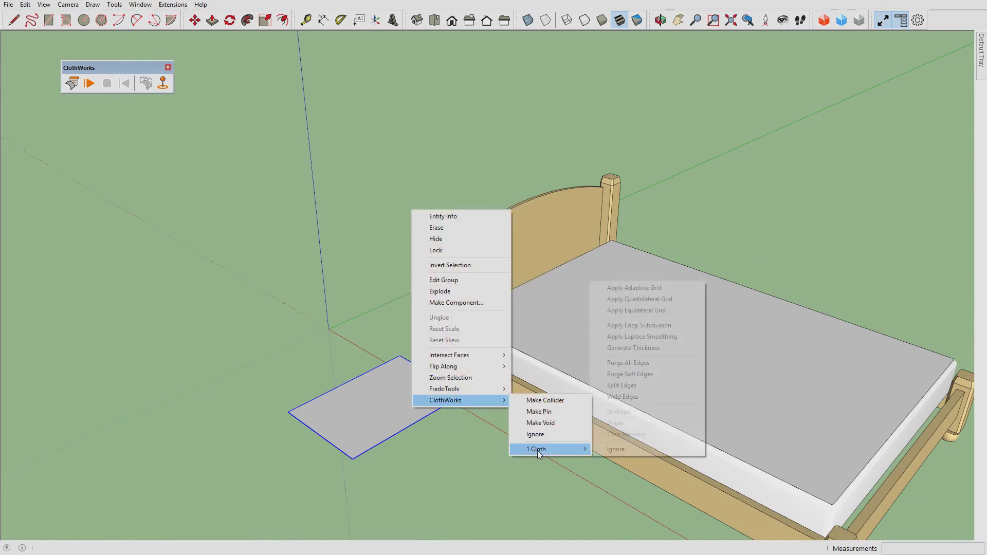
pyautogui.click(638, 300)
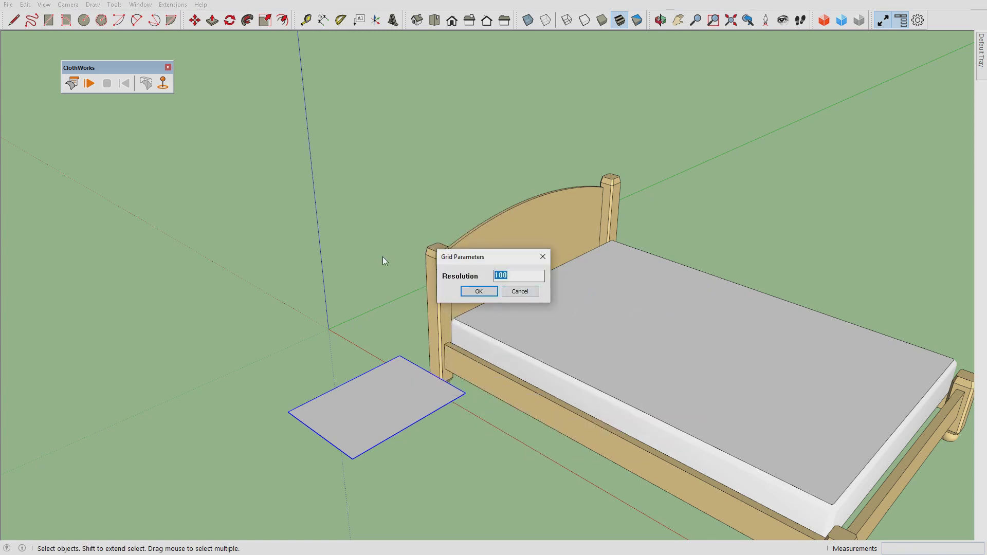
pyautogui.write('3000')
pyautogui.press('Return')
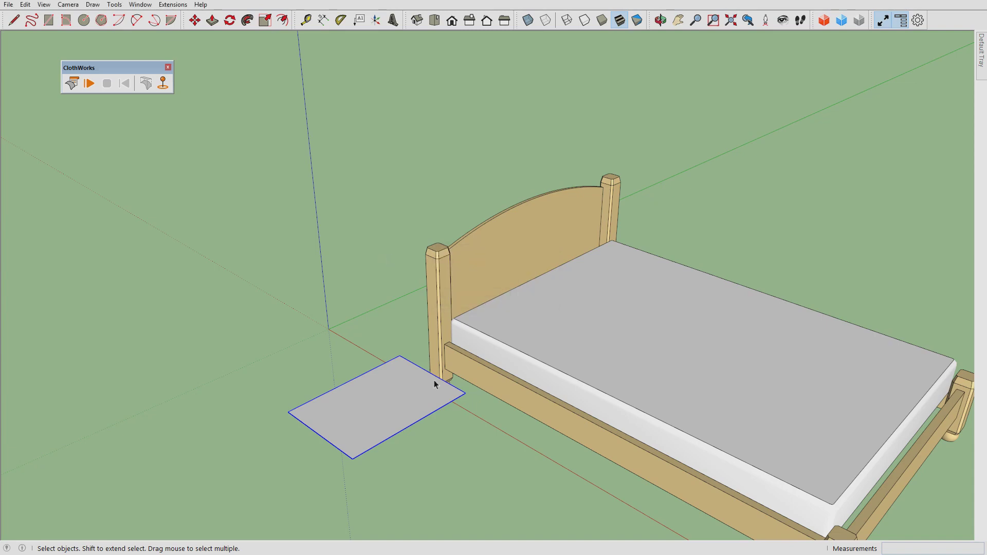
# - Examine the grid inside the cloth group from above and from the side
pyautogui.doubleClick(409, 417)
pyautogui.hotkey('ctrl', 'a')
pyautogui.scroll(5, 350, 435)
pyautogui.moveTo(346, 433); pyautogui.dragTo(381, 546, button='middle')
pyautogui.moveTo(447, 272); pyautogui.dragTo(453, 296, button='middle')
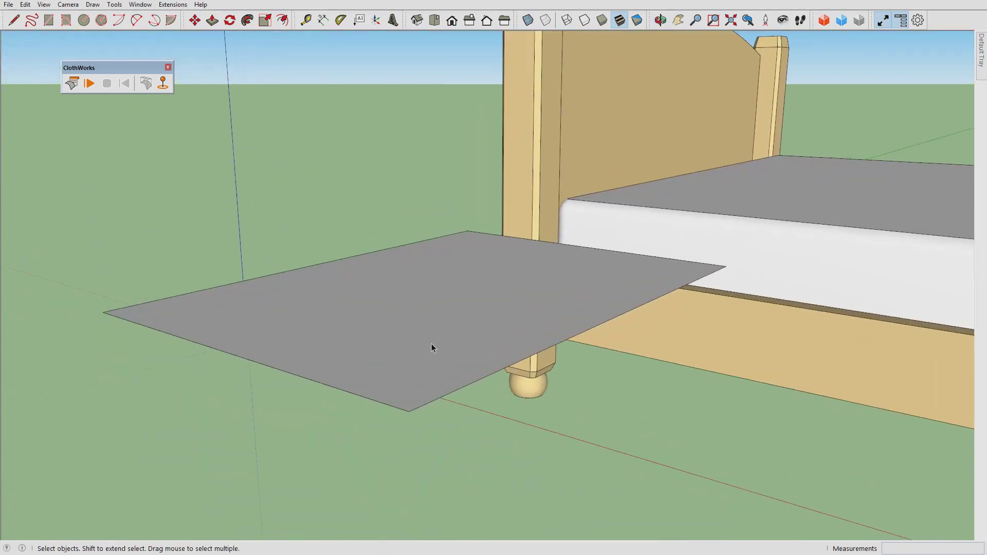
pyautogui.moveTo(430, 343); pyautogui.dragTo(418, 289, button='middle')
pyautogui.rightClick(418, 288)
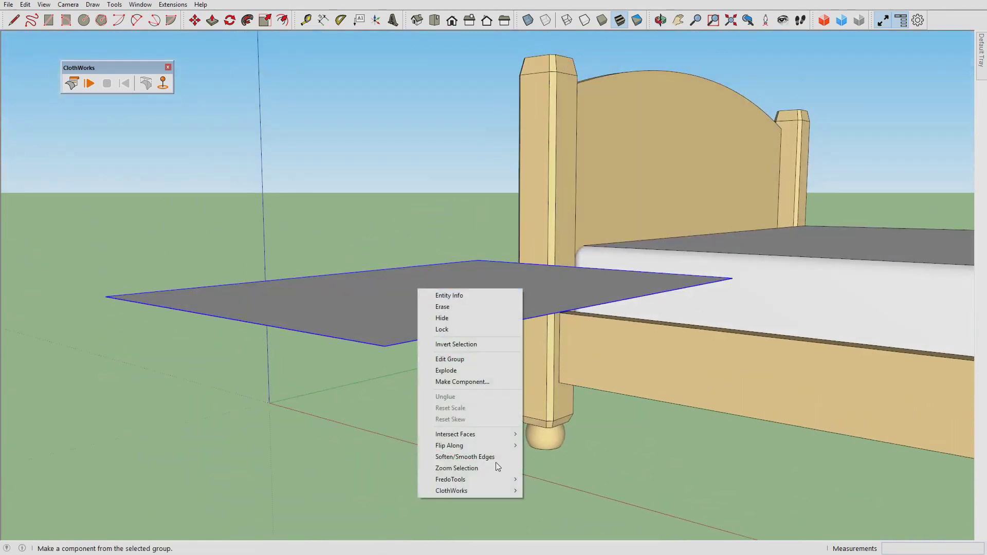
pyautogui.moveTo(495, 491)
pyautogui.moveTo(568, 540)
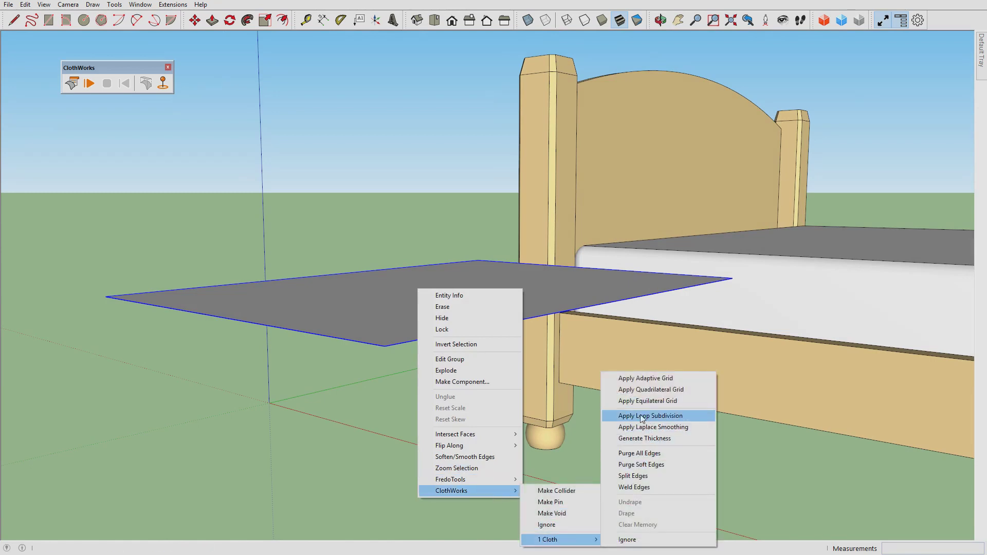
pyautogui.click(538, 299)
pyautogui.scroll(3, 471, 313)
pyautogui.moveTo(458, 315); pyautogui.dragTo(423, 348, button='middle')
pyautogui.press('l')
pyautogui.click(412, 305)
pyautogui.moveTo(413, 289); pyautogui.dragTo(435, 305, button='middle')
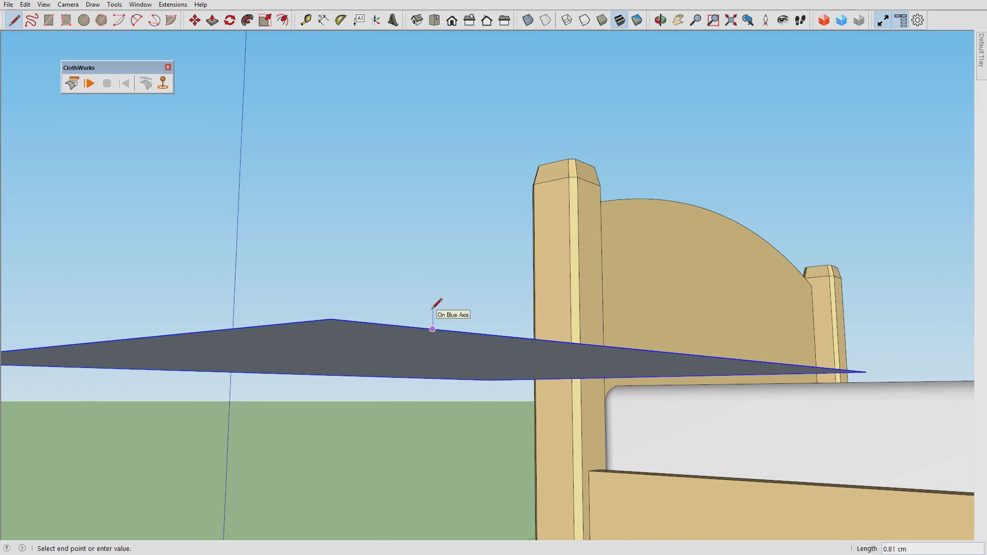
pyautogui.press('space')
# - Generate thickness for the cloth rectangle, entering a new thickness value
pyautogui.rightClick(459, 348)
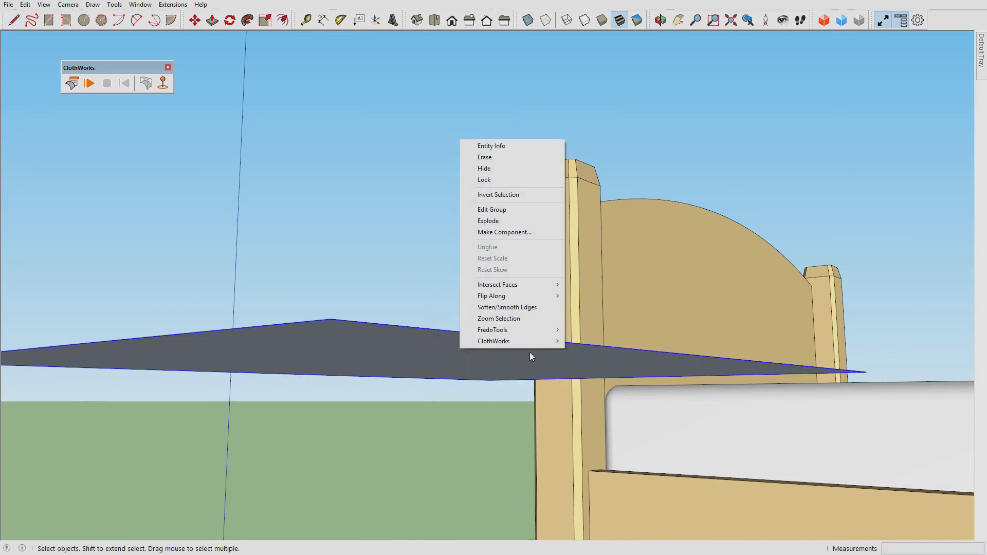
pyautogui.moveTo(530, 341)
pyautogui.moveTo(611, 390)
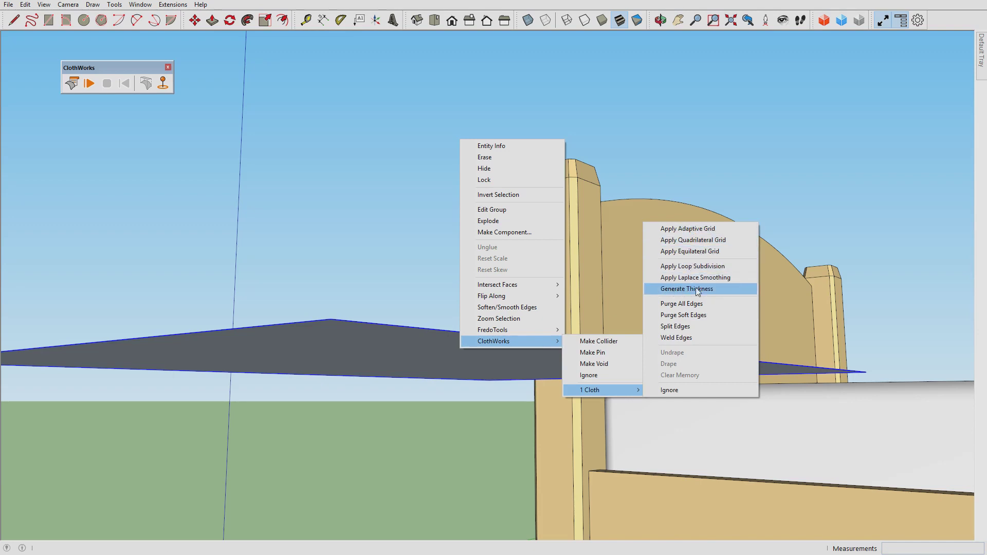
pyautogui.click(673, 289)
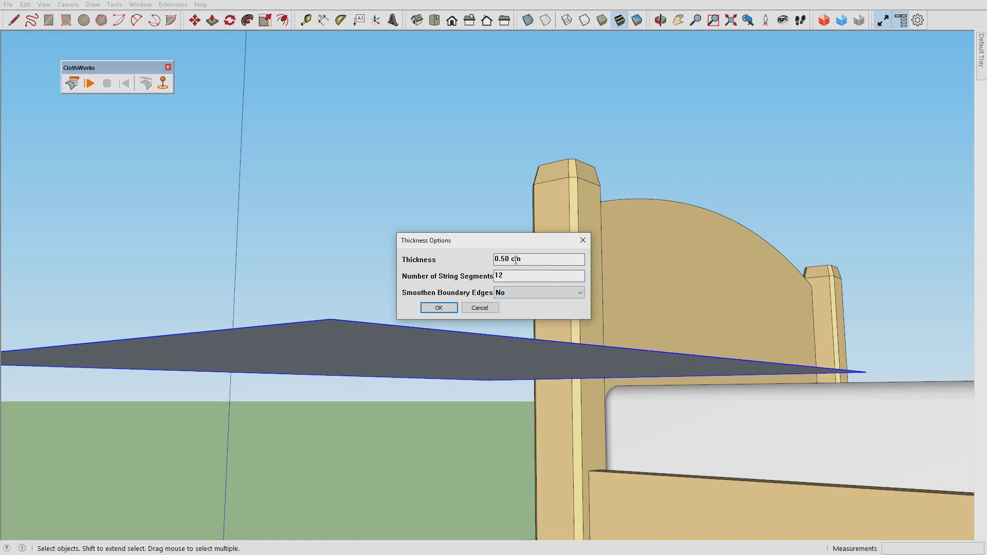
pyautogui.hotkey('ctrl', 'a')
pyautogui.write('0.')
pyautogui.press('Return')
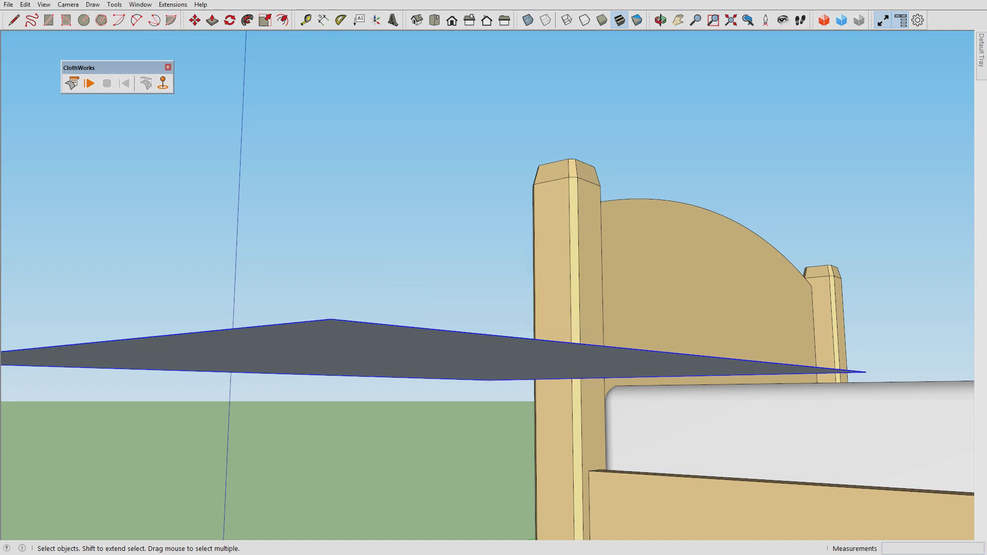
# - Examine the thickened cloth's faces and side edges inside its group
pyautogui.doubleClick(430, 347)
pyautogui.hotkey('ctrl', 'a')
pyautogui.moveTo(430, 345); pyautogui.dragTo(421, 471, button='middle')
pyautogui.scroll(-3, 488, 386)
pyautogui.moveTo(475, 403); pyautogui.dragTo(453, 382, button='middle')
pyautogui.scroll(2, 551, 377)
pyautogui.moveTo(551, 377); pyautogui.dragTo(590, 372, button='middle')
pyautogui.scroll(-2, 590, 372)
pyautogui.click(738, 355)
pyautogui.scroll(-3, 719, 350)
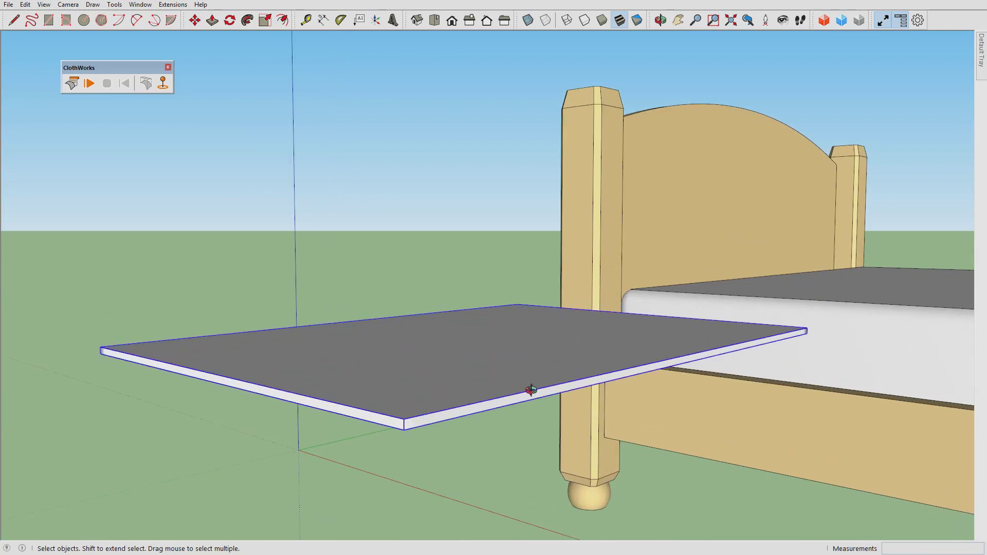
# - Select the pillow cloth and set its ClothWorks thickness to 2
pyautogui.click(498, 401)
pyautogui.moveTo(319, 387); pyautogui.dragTo(437, 318, button='middle')
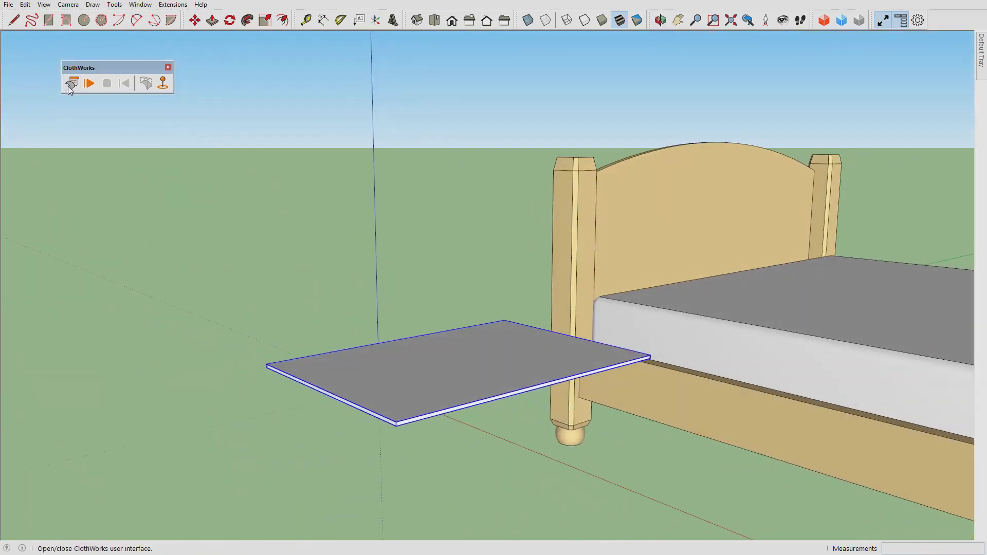
pyautogui.click(70, 84)
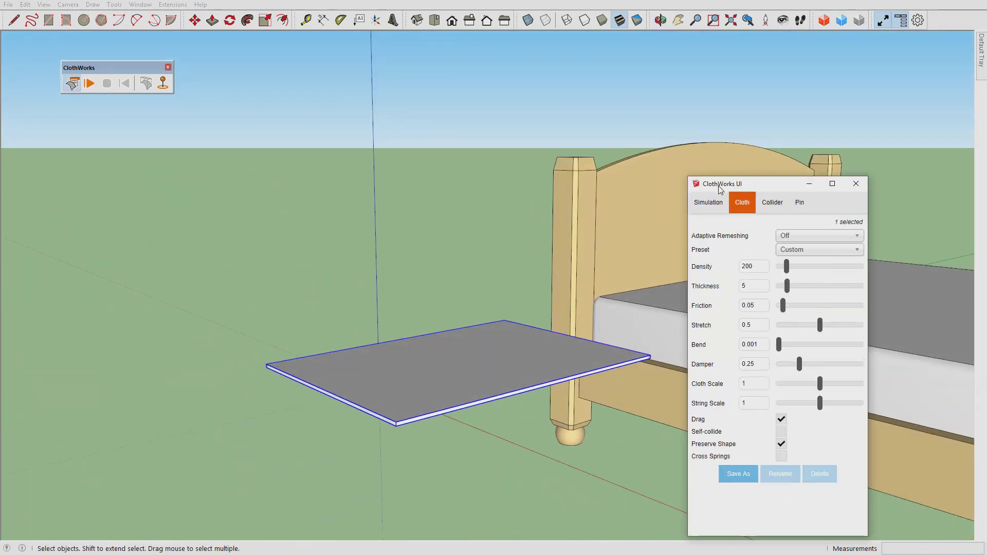
pyautogui.moveTo(719, 188); pyautogui.dragTo(663, 131)
pyautogui.doubleClick(702, 229)
pyautogui.write('2')
pyautogui.press('Return')
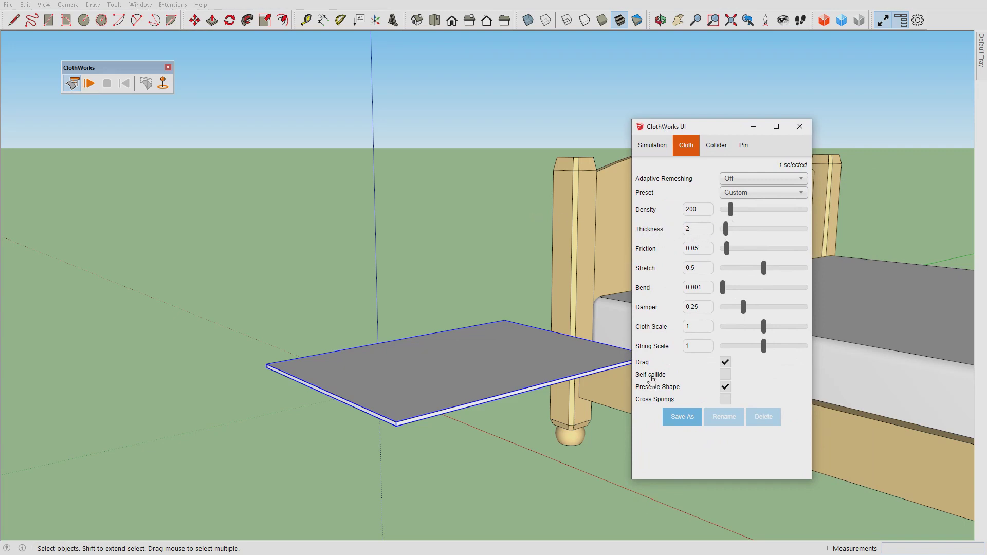
# - Enable Self-collide, turn off Preserve Shape and raise Bend to 1 for the pillow cloth
pyautogui.moveTo(562, 392); pyautogui.dragTo(598, 401, button='middle')
pyautogui.click(725, 387)
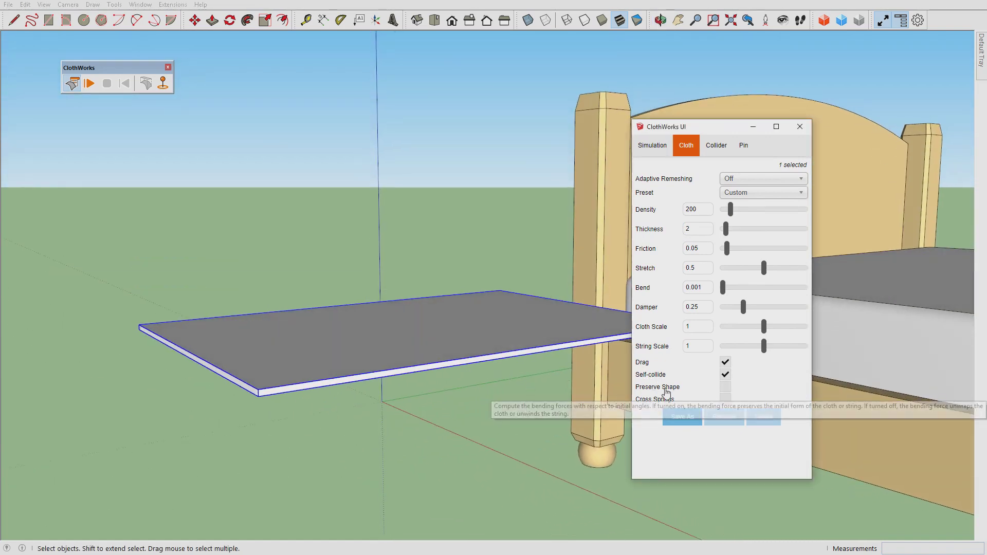
pyautogui.moveTo(540, 375); pyautogui.dragTo(506, 354, button='middle')
pyautogui.scroll(6, 502, 355)
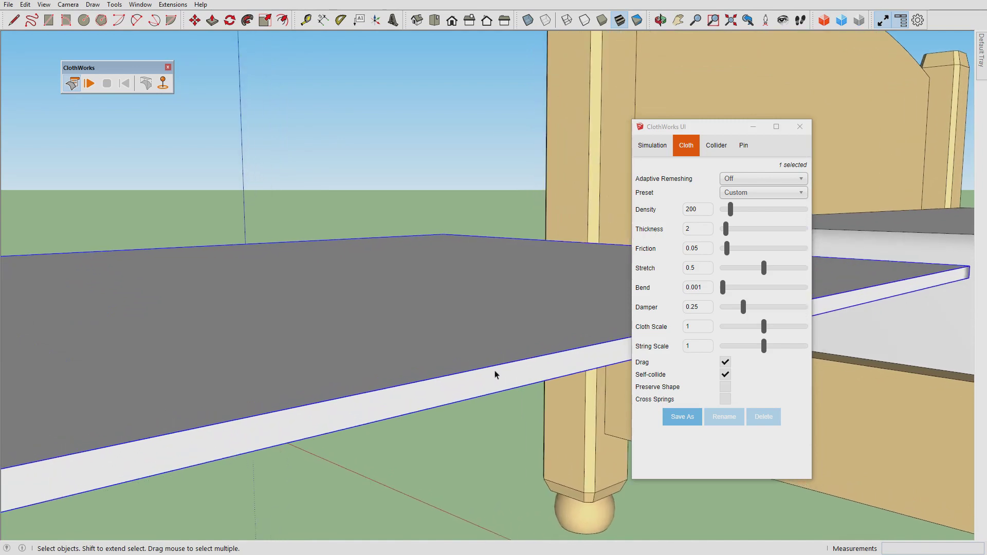
pyautogui.scroll(-8, 503, 383)
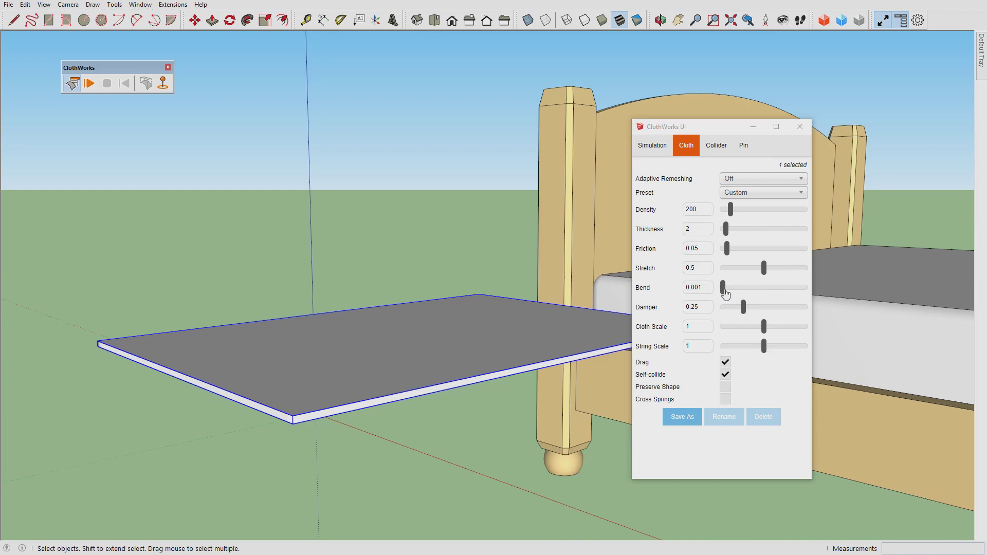
pyautogui.moveTo(724, 289); pyautogui.dragTo(805, 295)
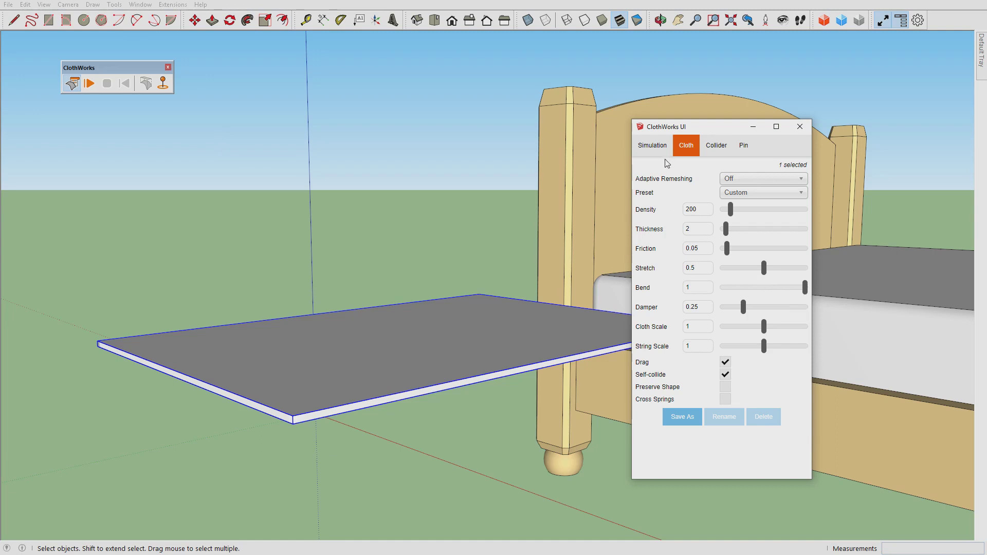
# - Set the ClothWorks simulation's gravity and viscosity to 0
pyautogui.click(652, 146)
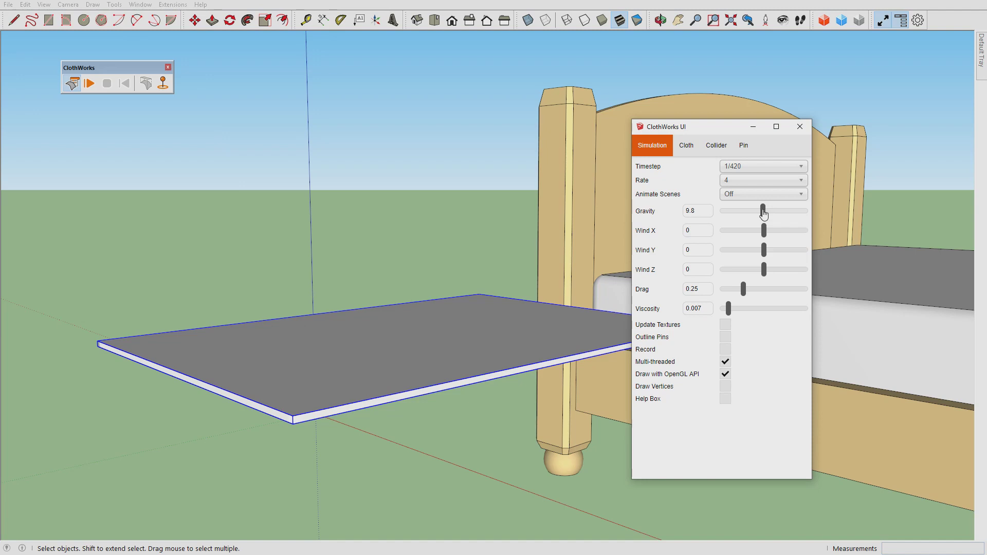
pyautogui.moveTo(764, 213); pyautogui.dragTo(722, 212)
pyautogui.moveTo(557, 268); pyautogui.dragTo(748, 309, button='middle')
pyautogui.moveTo(728, 311); pyautogui.dragTo(620, 304)
# - Clear the view of the pillow cloth and start the ClothWorks simulation to inflate it
pyautogui.moveTo(522, 285); pyautogui.dragTo(505, 321, button='middle')
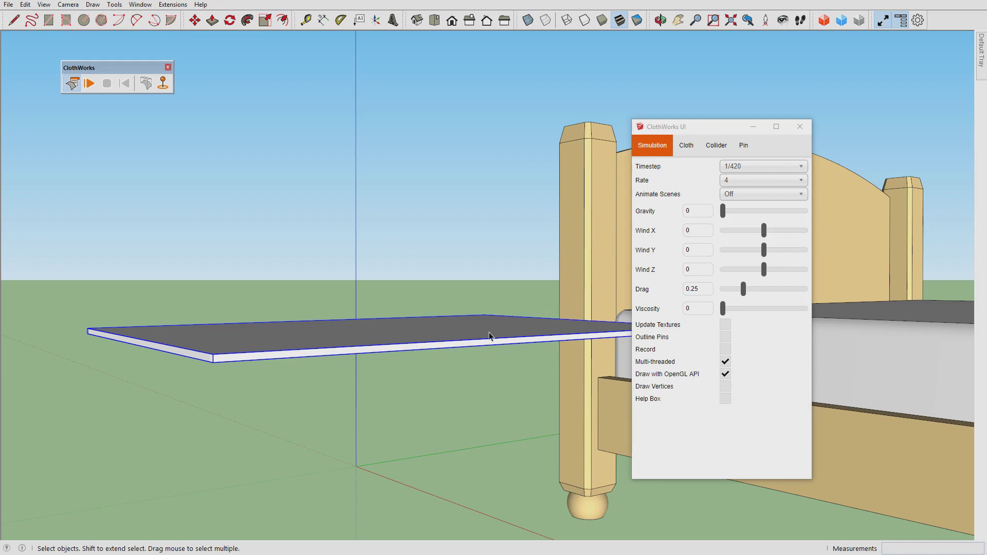
pyautogui.moveTo(491, 337); pyautogui.dragTo(392, 403, button='middle')
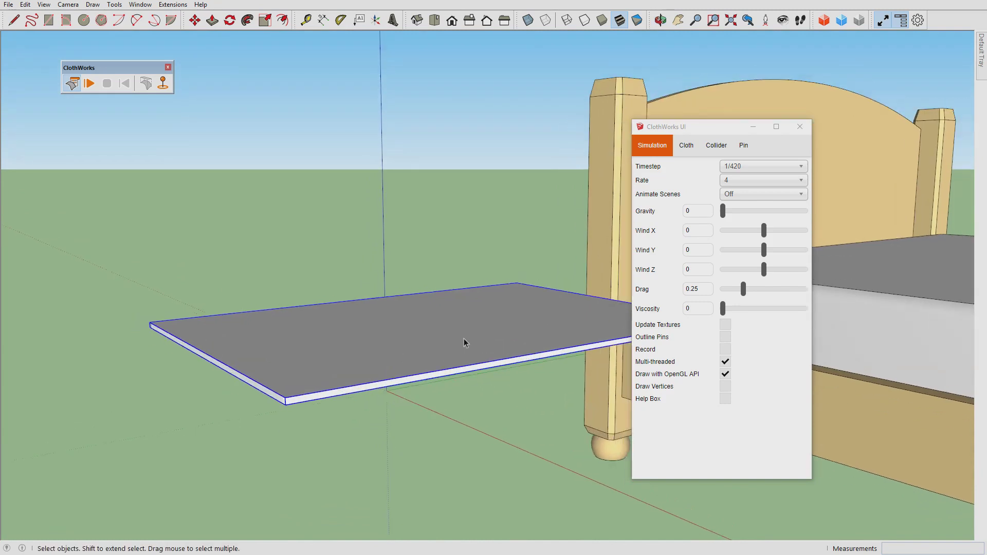
pyautogui.moveTo(682, 131); pyautogui.dragTo(746, 127)
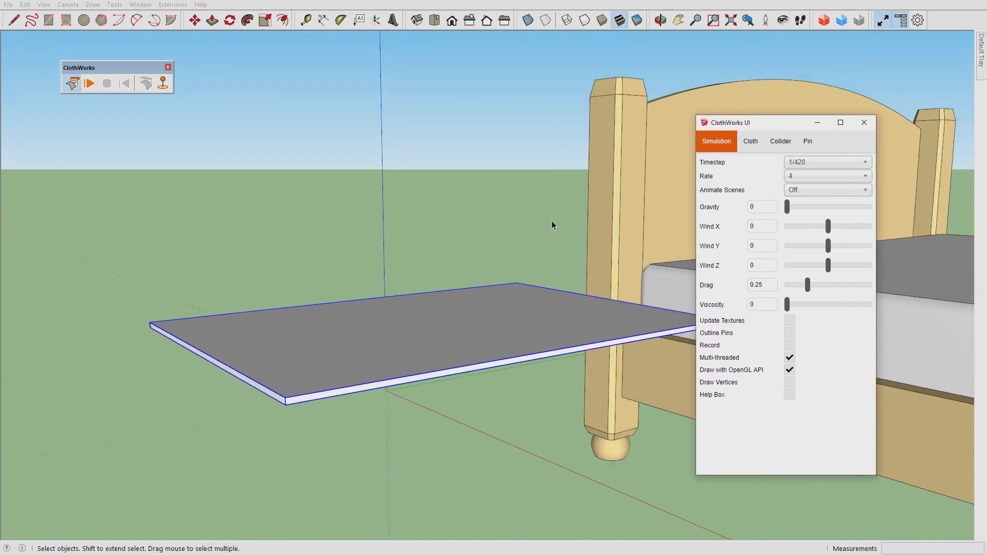
pyautogui.click(747, 144)
pyautogui.click(726, 149)
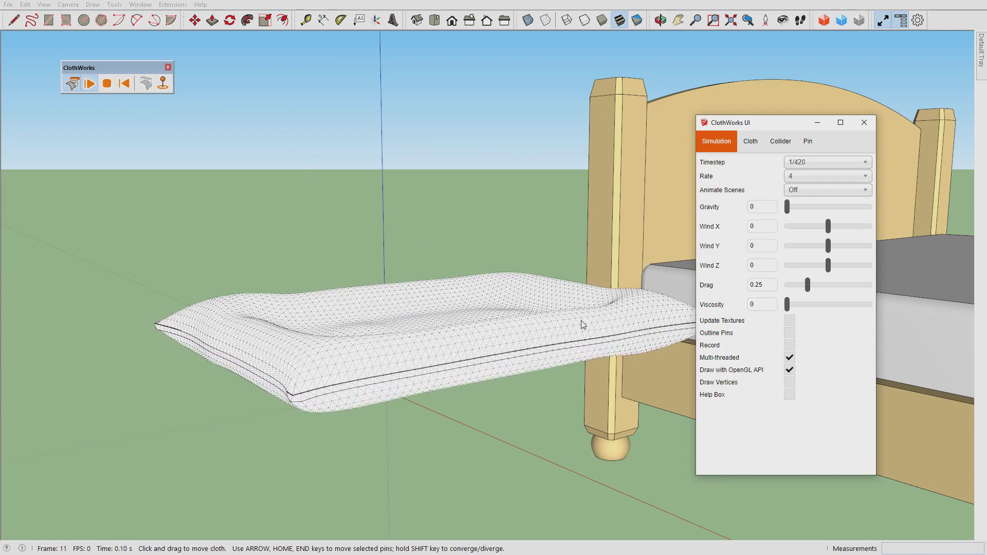
pyautogui.moveTo(566, 334); pyautogui.dragTo(603, 337, button='middle')
pyautogui.scroll(4, 585, 357)
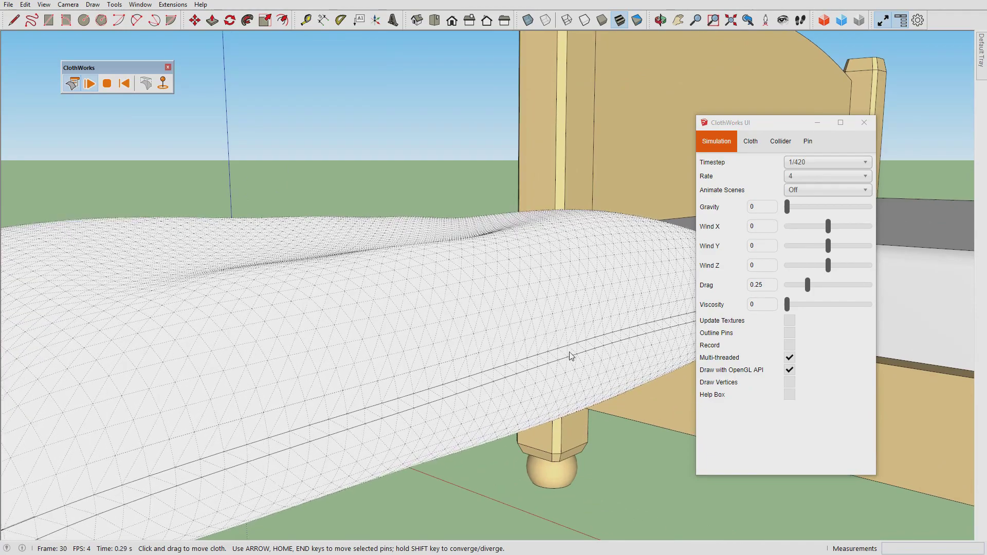
# - Select the inflating pillow cloth to show its ClothWorks cloth properties
pyautogui.click(551, 363)
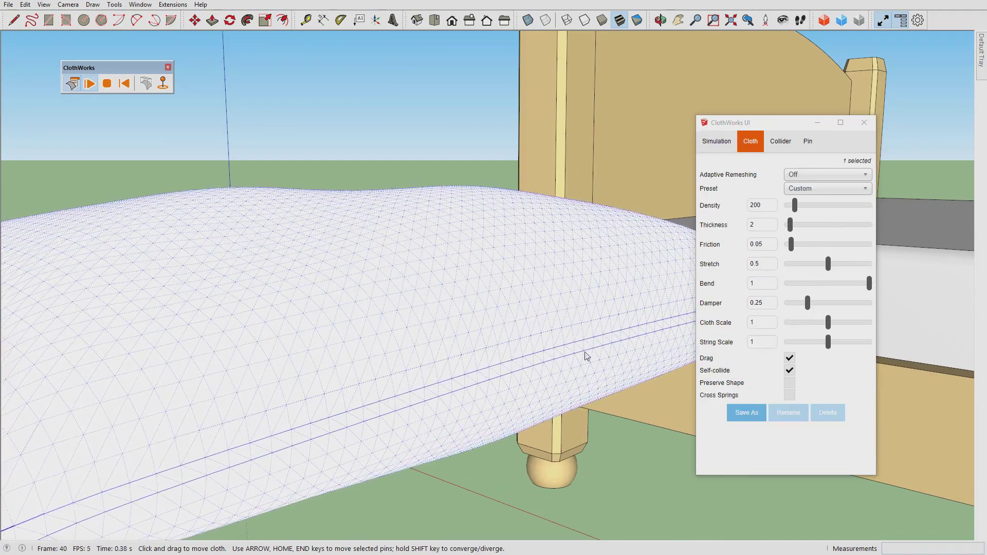
pyautogui.scroll(-2, 564, 346)
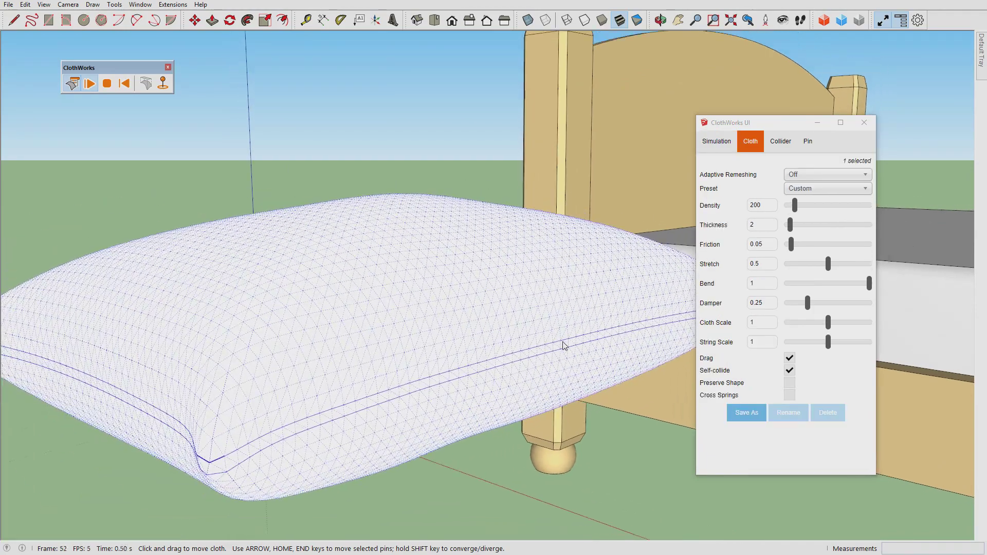
pyautogui.scroll(-1, 561, 345)
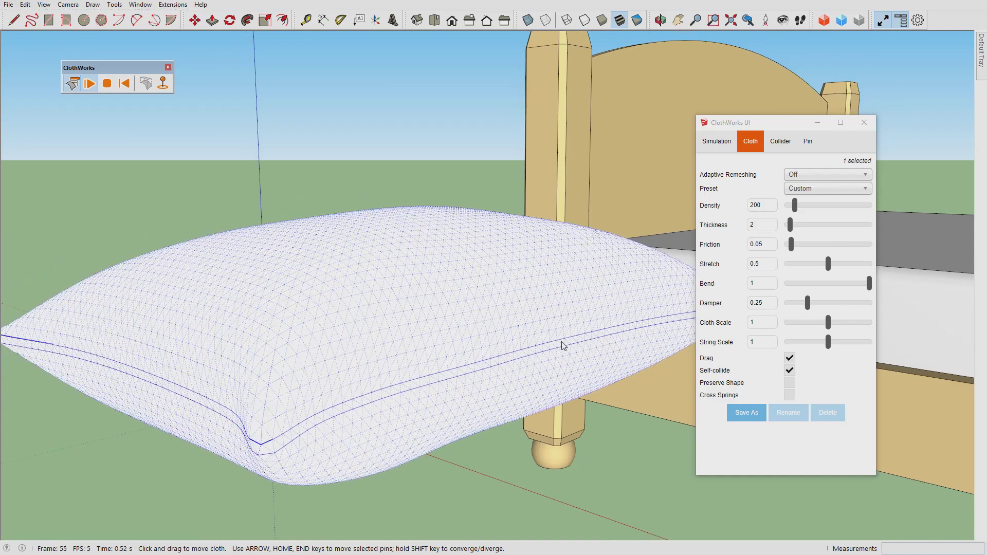
# - Turn Preserve Shape on and back off to compare its effect on the inflating pillow cloth
pyautogui.click(721, 386)
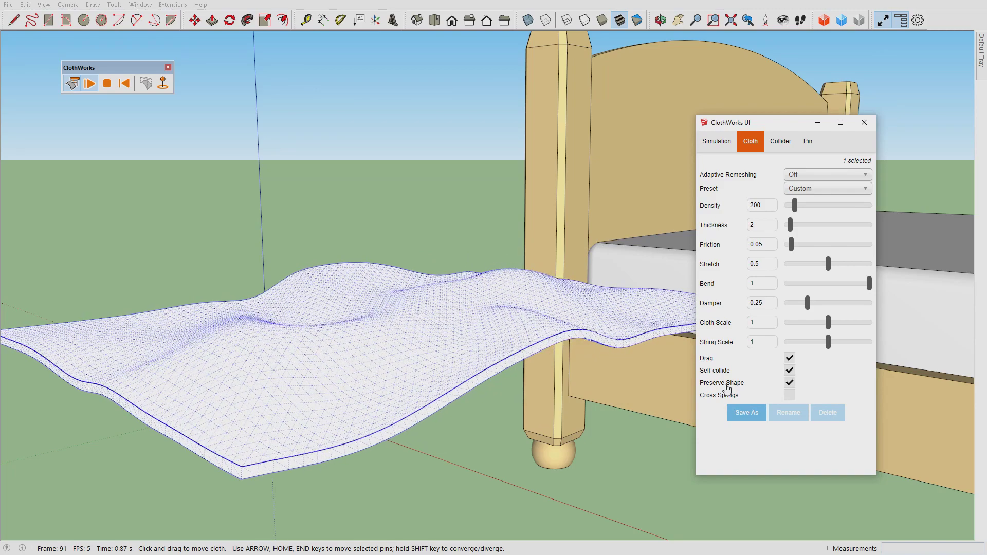
pyautogui.click(725, 386)
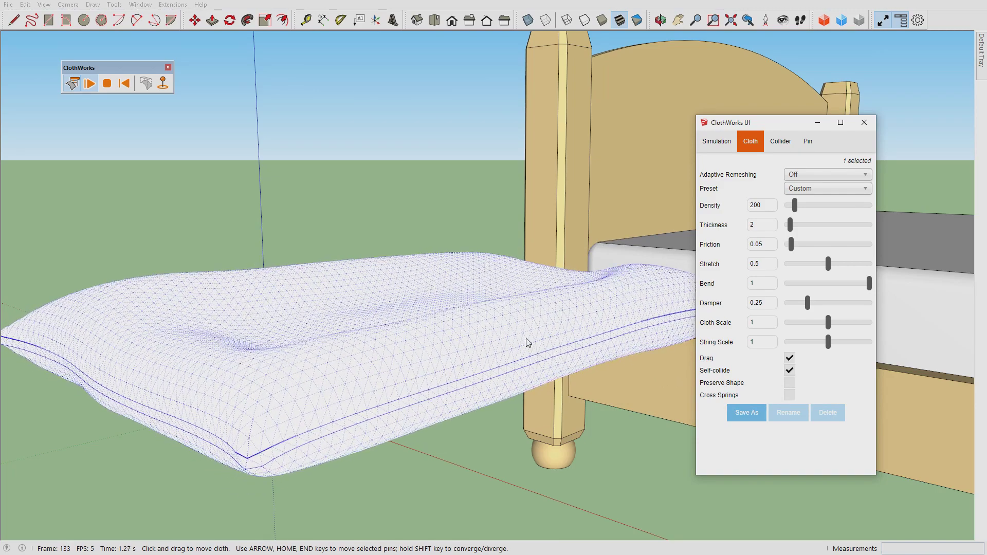
pyautogui.scroll(-3, 526, 342)
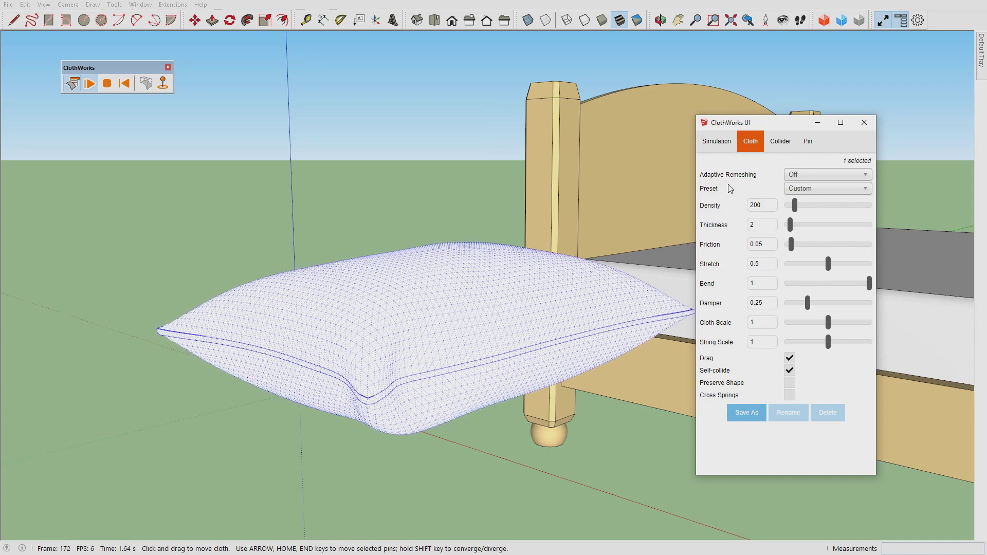
# - Try a simulation viscosity of 0.1 on the inflating pillow and set it back to 0
pyautogui.click(724, 149)
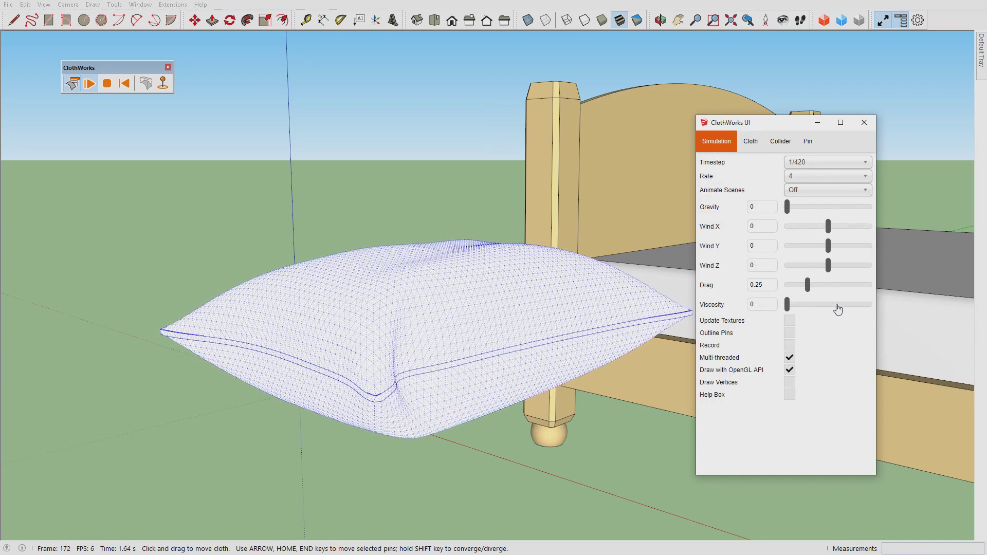
pyautogui.moveTo(888, 308); pyautogui.dragTo(907, 305)
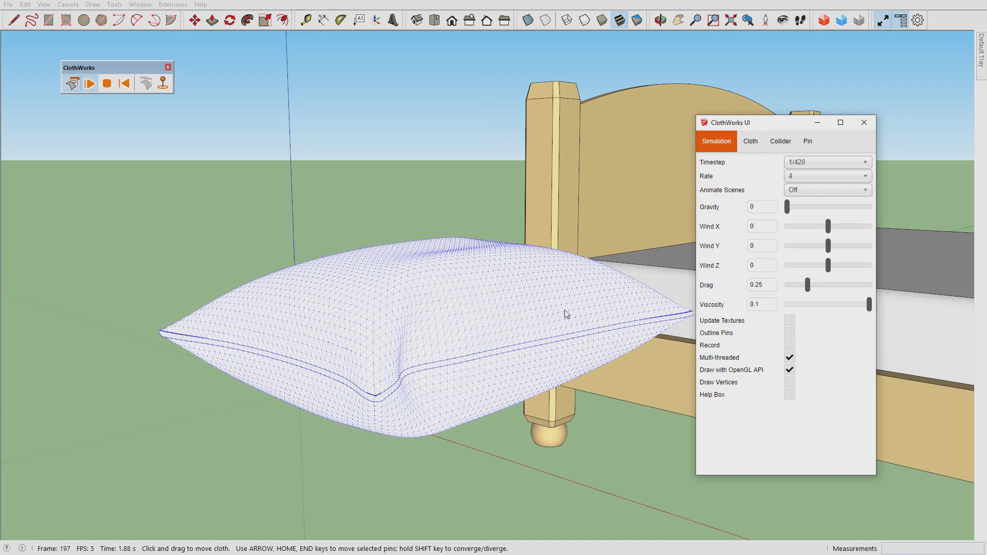
pyautogui.moveTo(562, 316); pyautogui.dragTo(563, 386, button='middle')
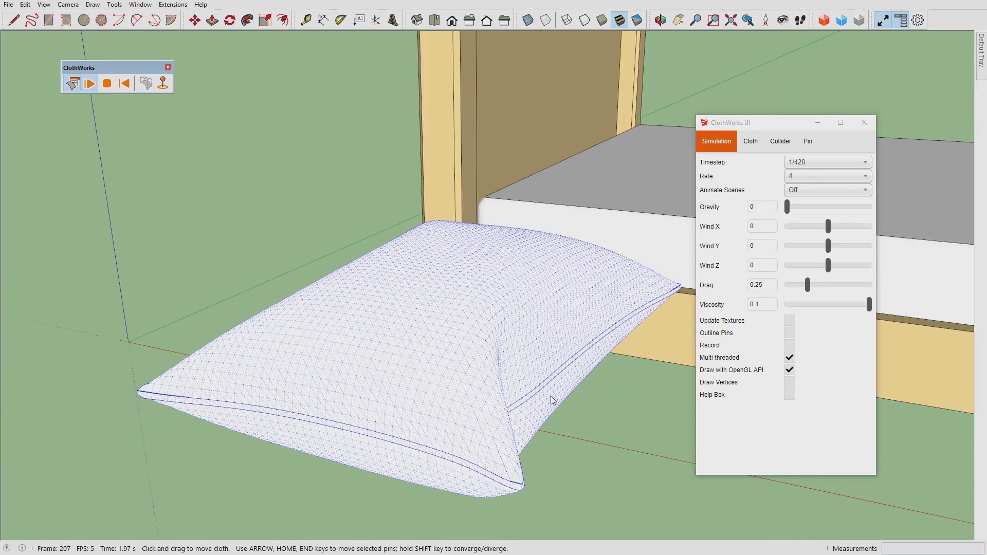
pyautogui.click(790, 306)
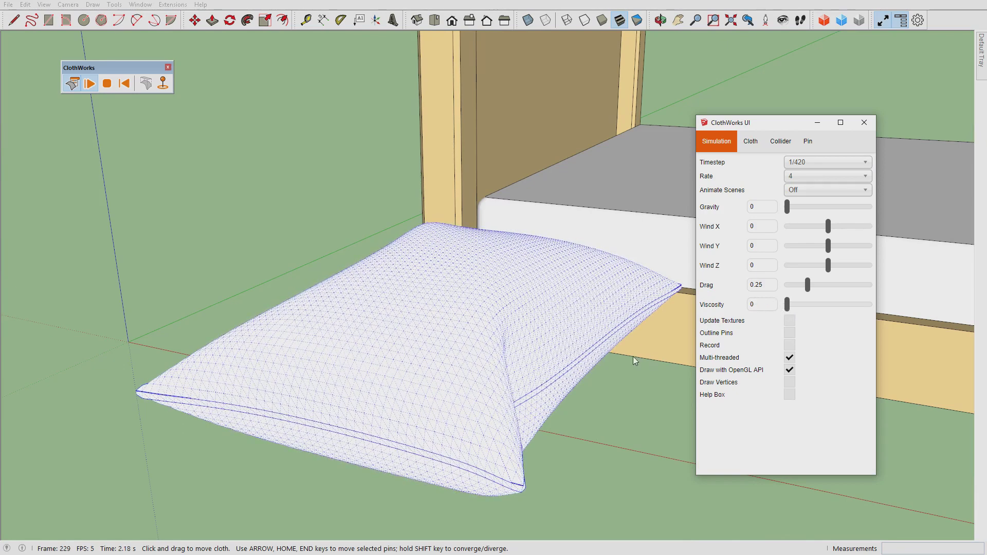
# - Check the pillow's shape and set its cloth Stretch to 0.131
pyautogui.click(754, 148)
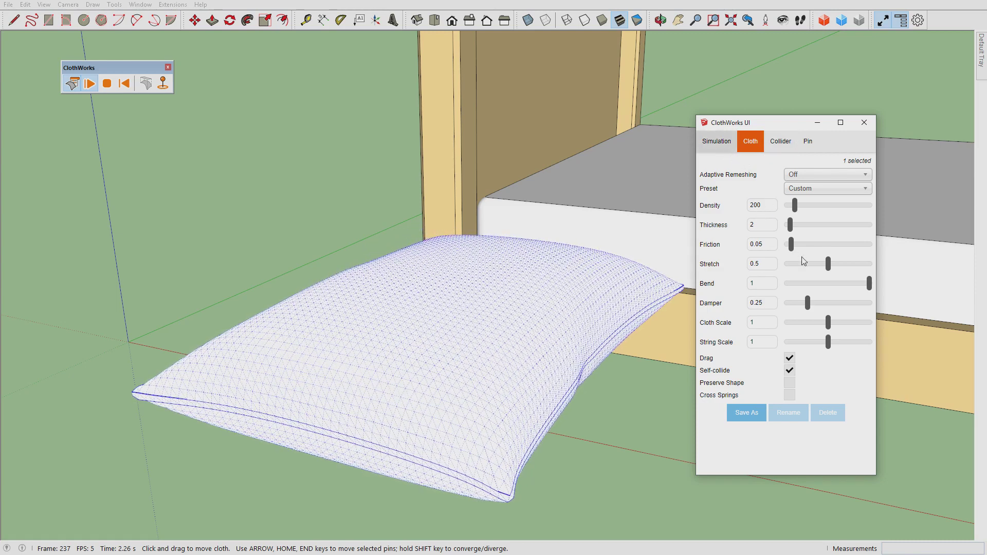
pyautogui.moveTo(511, 303); pyautogui.dragTo(457, 265, button='middle')
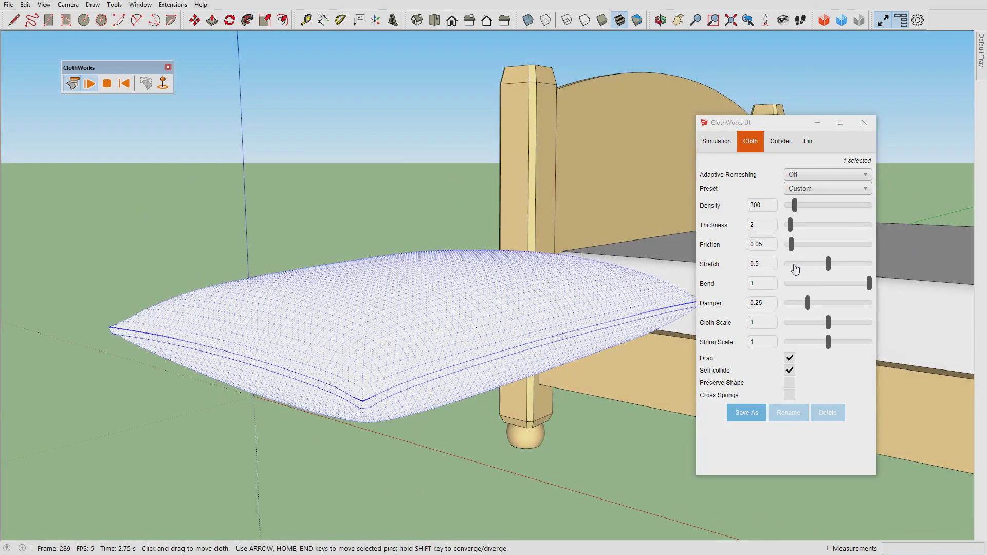
pyautogui.moveTo(398, 371); pyautogui.dragTo(318, 476, button='middle')
pyautogui.scroll(3, 319, 475)
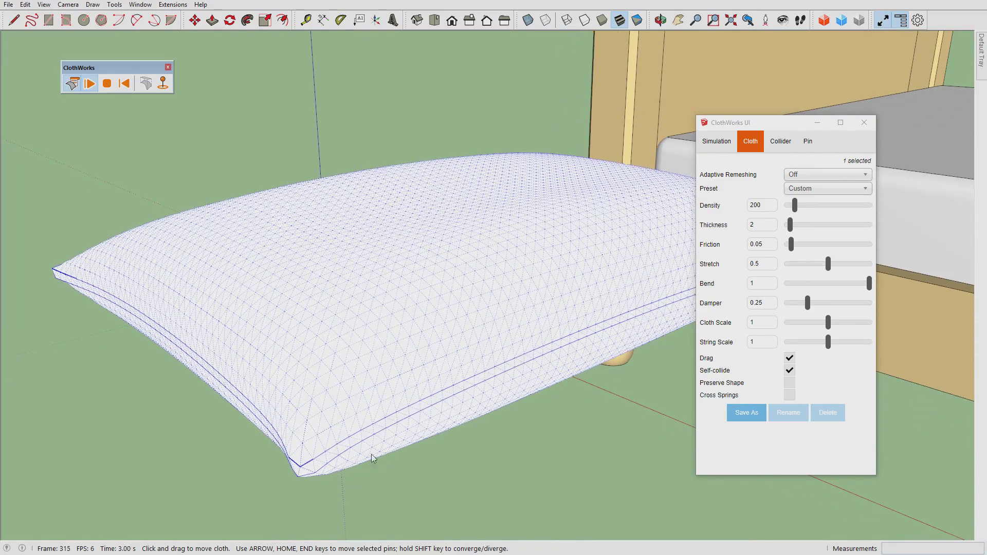
pyautogui.click(797, 265)
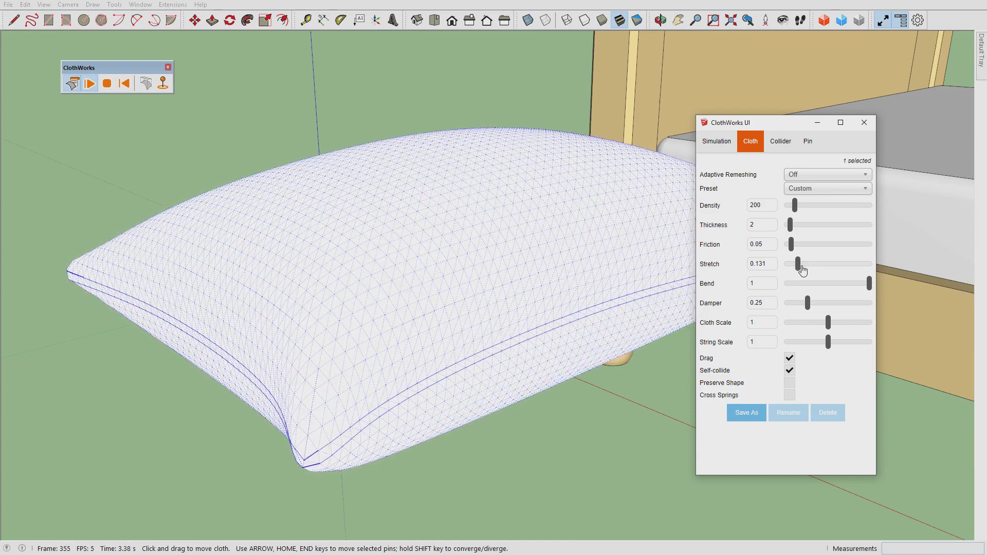
pyautogui.scroll(-1, 583, 319)
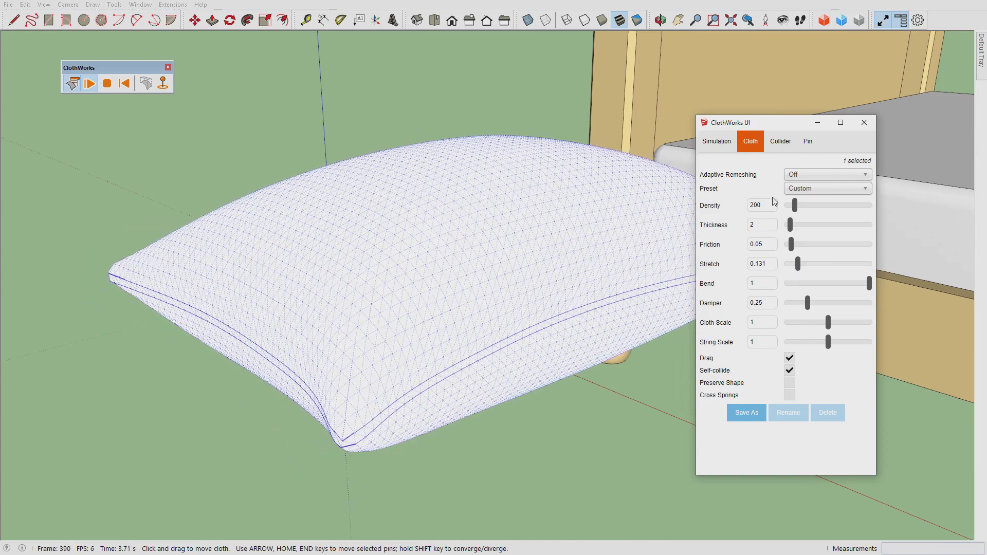
# - Set the ClothWorks simulation's viscosity to 0.1 and inspect the pillow from several sides
pyautogui.click(731, 147)
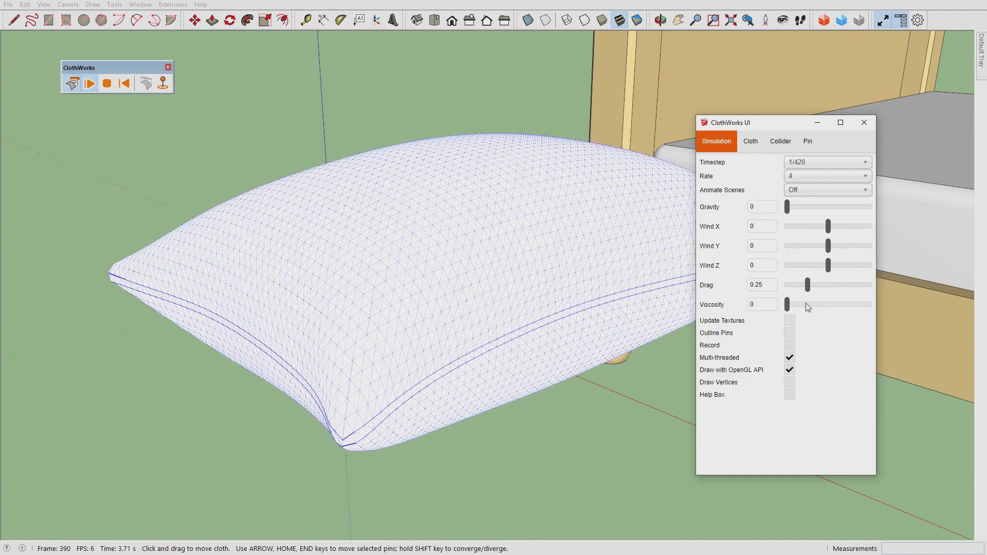
pyautogui.moveTo(843, 308); pyautogui.dragTo(883, 315)
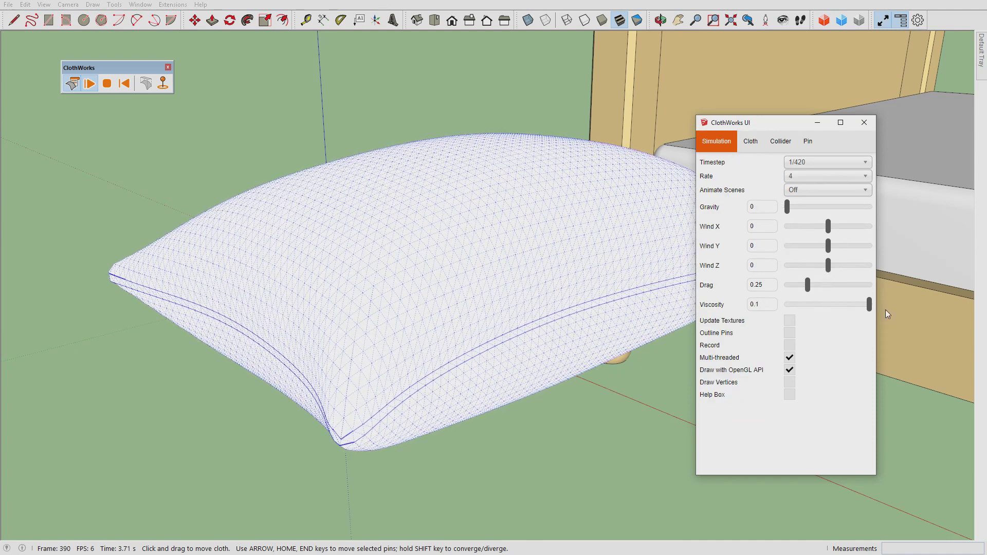
pyautogui.moveTo(652, 294); pyautogui.dragTo(513, 210, button='middle')
pyautogui.moveTo(463, 252); pyautogui.dragTo(681, 398, button='middle')
pyautogui.moveTo(445, 335); pyautogui.dragTo(301, 203, button='middle')
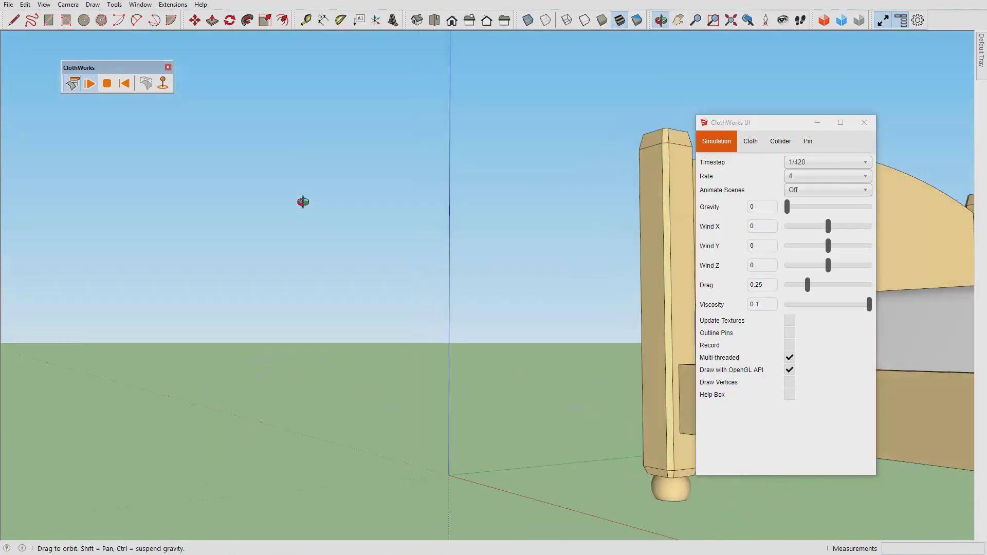
pyautogui.moveTo(370, 302); pyautogui.dragTo(617, 293, button='middle')
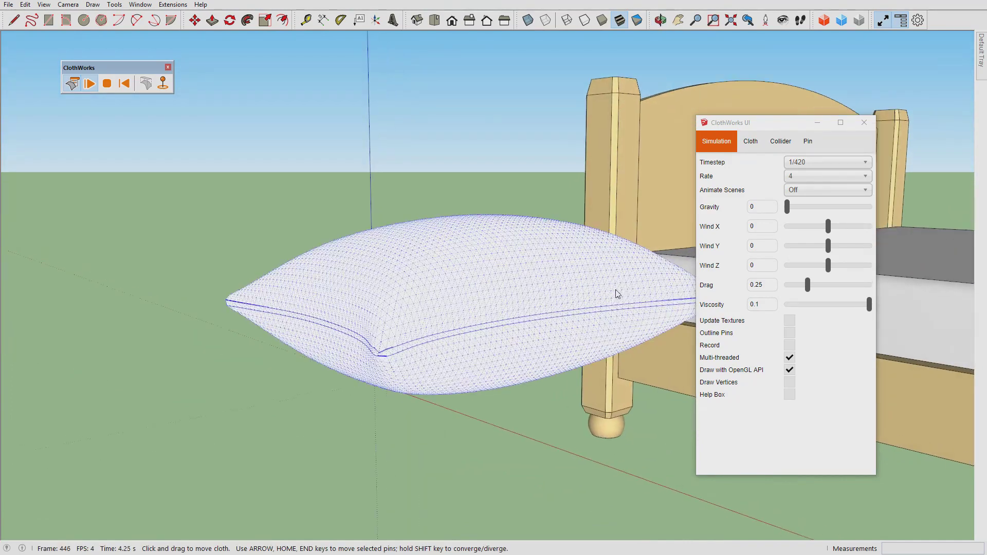
# - Try a cloth Stretch of 0.306 and a viscosity of 0.034, and return the viscosity to 0.1
pyautogui.click(755, 145)
pyautogui.click(811, 265)
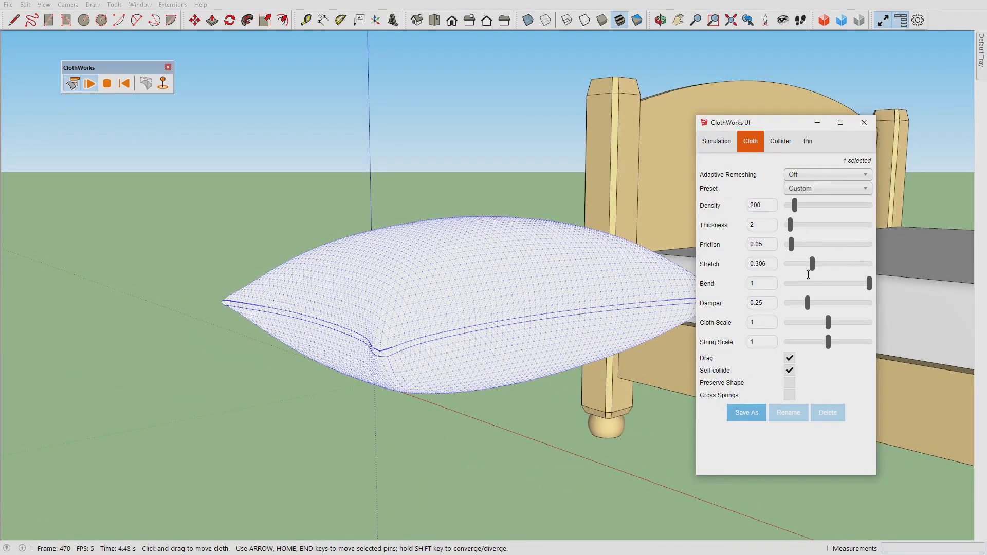
pyautogui.click(717, 143)
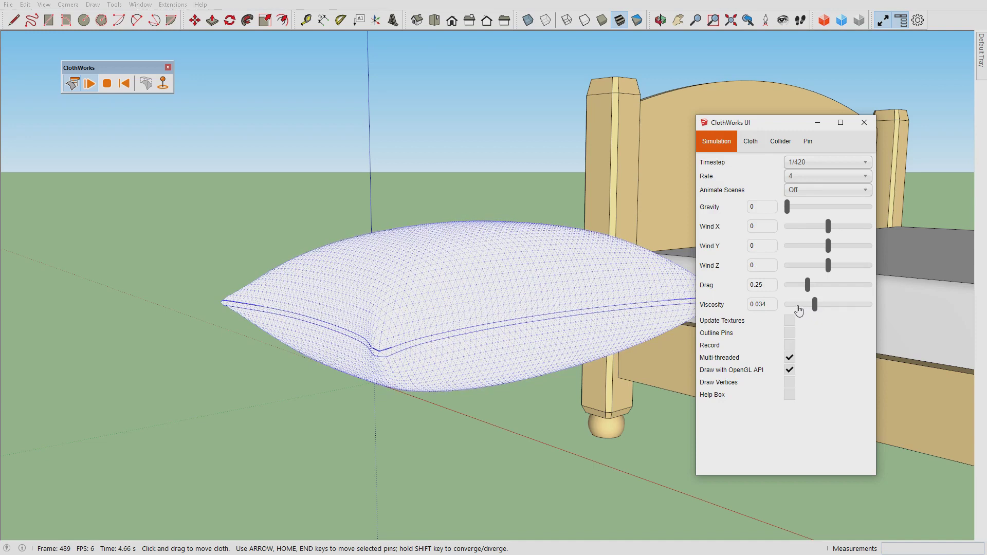
pyautogui.moveTo(798, 310); pyautogui.dragTo(880, 313)
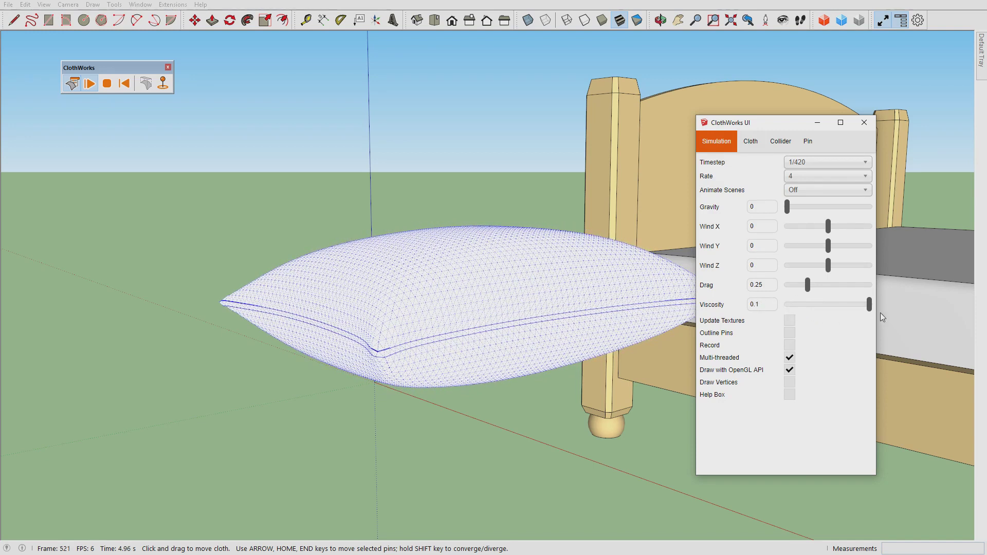
# - Set the pillow cloth's Stretch to 0.163 and its Bend to 0
pyautogui.click(750, 142)
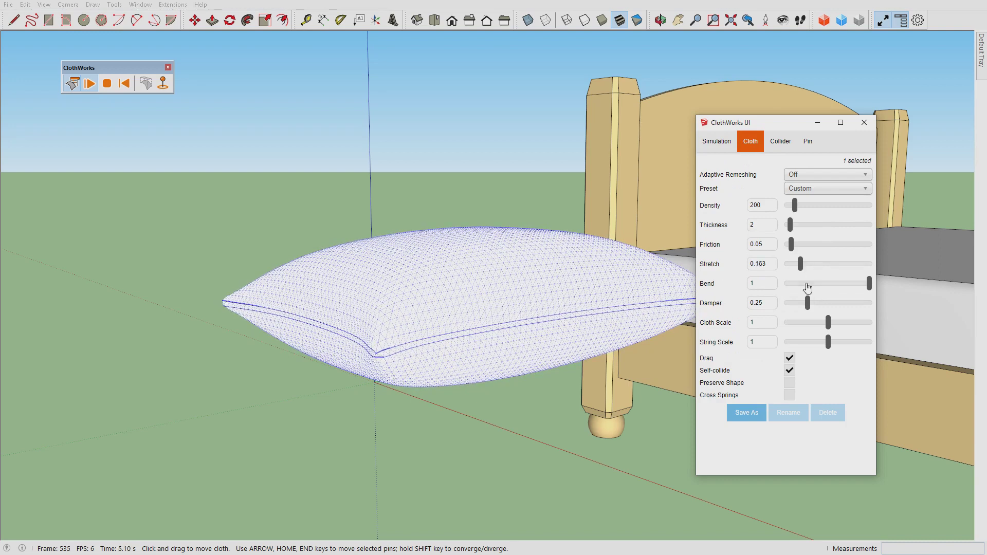
pyautogui.moveTo(806, 287); pyautogui.dragTo(786, 283)
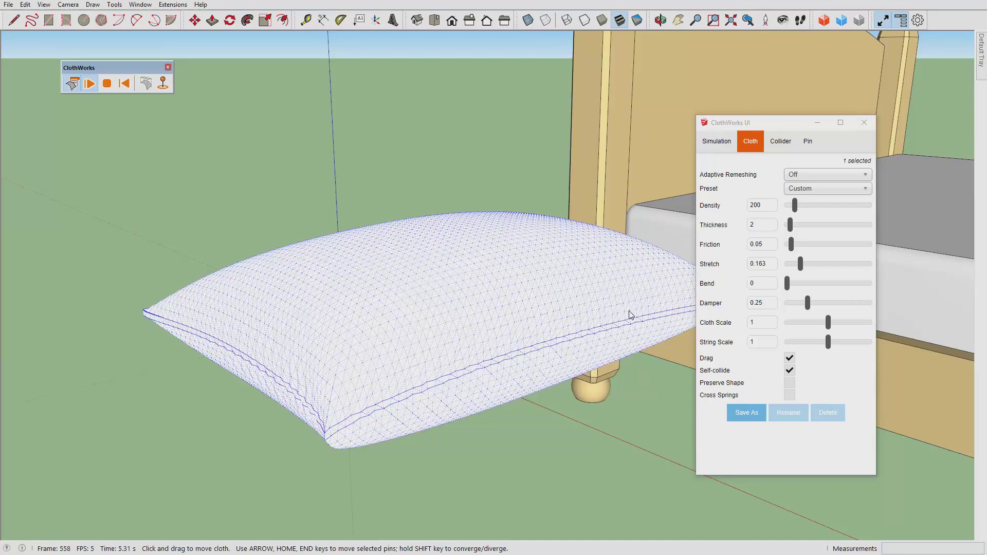
pyautogui.moveTo(535, 359); pyautogui.dragTo(565, 359, button='middle')
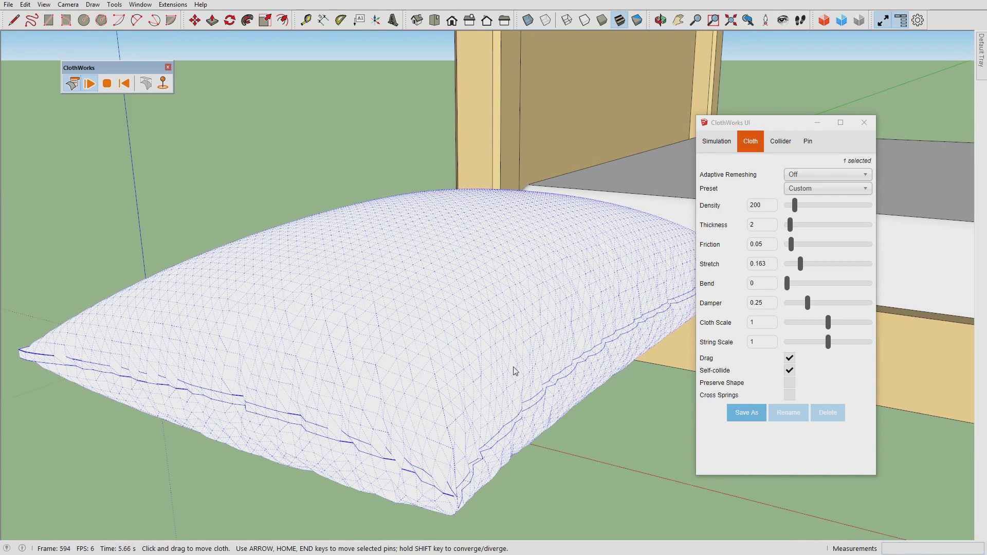
# - Set the pillow cloth's Bend to 0.01
pyautogui.click(787, 289)
pyautogui.click(788, 289)
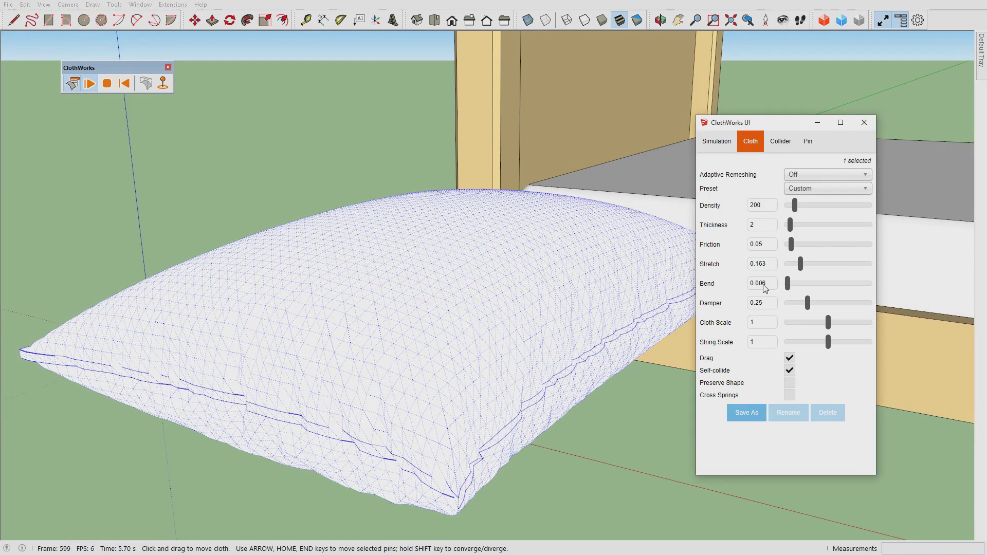
pyautogui.moveTo(767, 285); pyautogui.dragTo(763, 286)
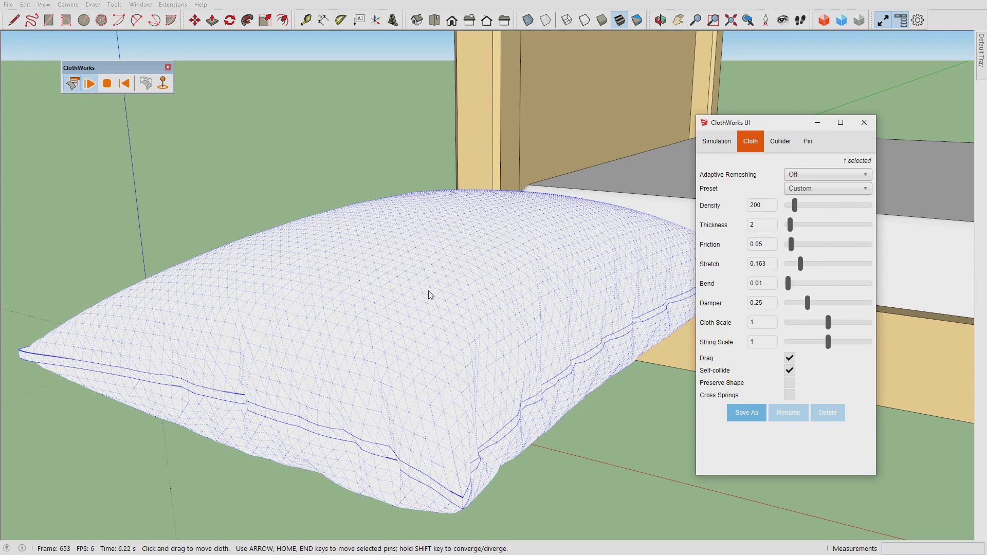
# - Pull the pillow's long side edge inward to wrinkle the cloth and stop the simulation without resetting it
pyautogui.moveTo(439, 296); pyautogui.dragTo(434, 260, button='middle')
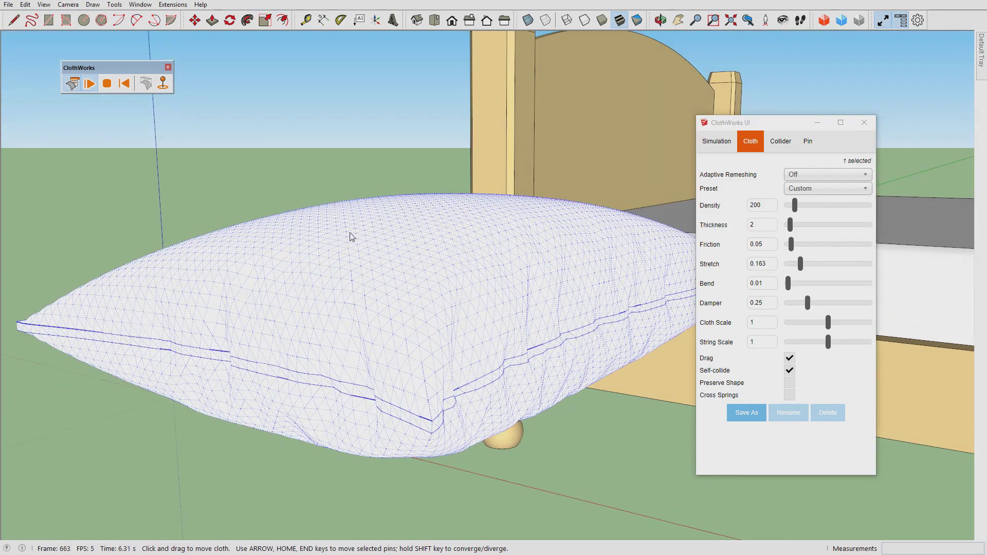
pyautogui.moveTo(348, 237); pyautogui.dragTo(368, 291)
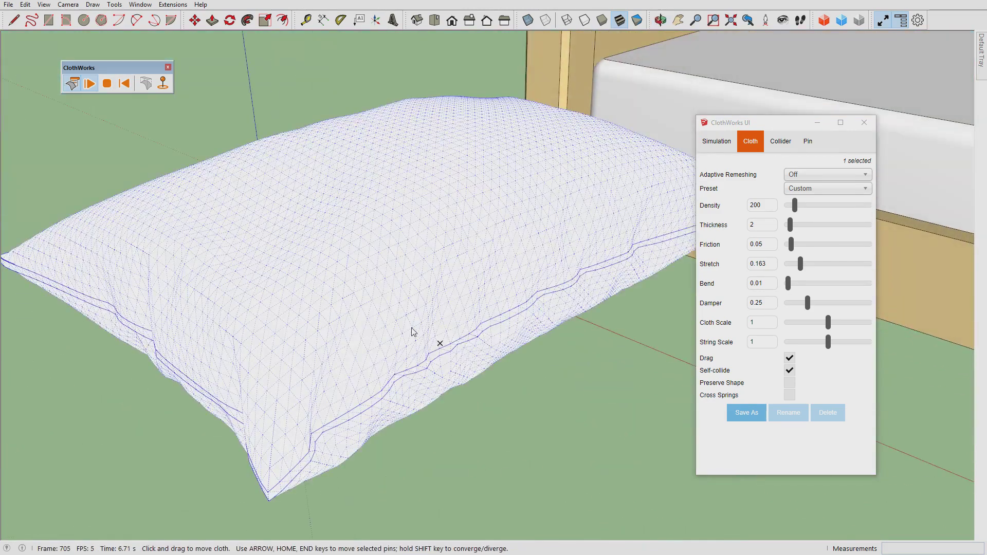
pyautogui.moveTo(412, 328); pyautogui.dragTo(362, 310)
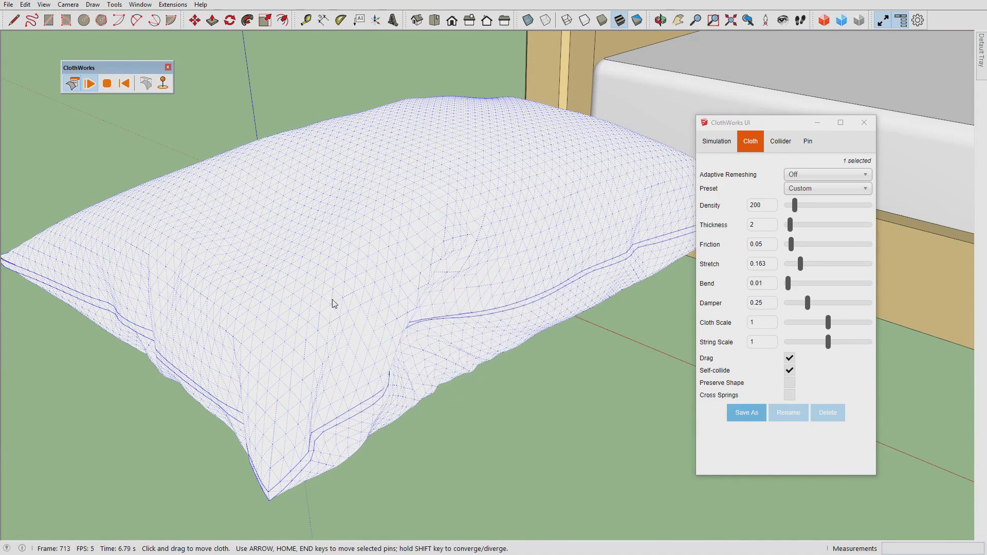
pyautogui.click(108, 84)
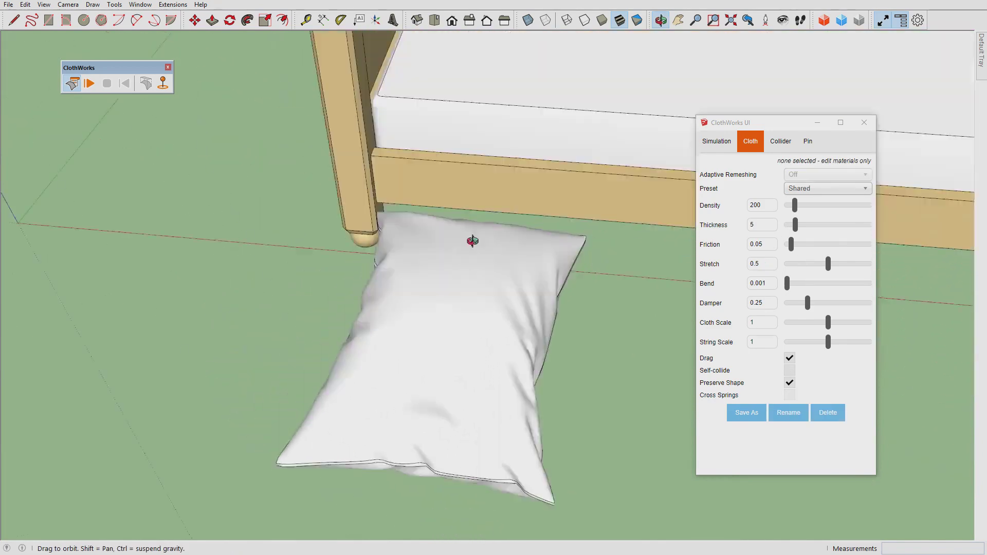
# - Move the finished pillow about 122 cm along the green axis onto the mattress near the headboard
pyautogui.moveTo(472, 241); pyautogui.dragTo(271, 288, button='middle')
pyautogui.scroll(-3, 271, 289)
pyautogui.click(317, 288)
pyautogui.scroll(-3, 320, 287)
pyautogui.press('m')
pyautogui.scroll(2, 339, 297)
pyautogui.click(340, 298)
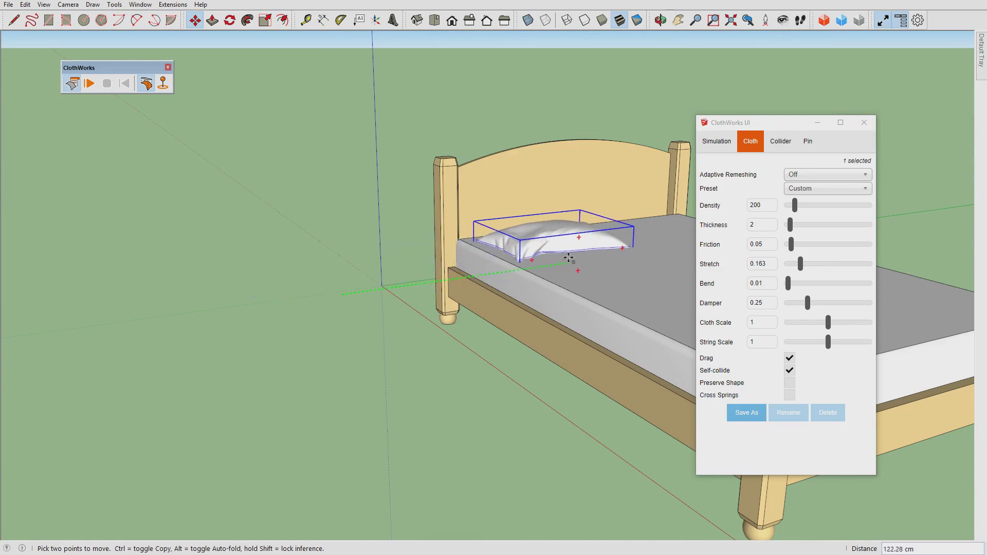
pyautogui.click(574, 257)
# - Adjust the pillow's height with two vertical moves so it hovers just above the mattress
pyautogui.scroll(2, 574, 257)
pyautogui.moveTo(574, 257); pyautogui.dragTo(582, 188, button='middle')
pyautogui.scroll(4, 581, 187)
pyautogui.click(566, 179)
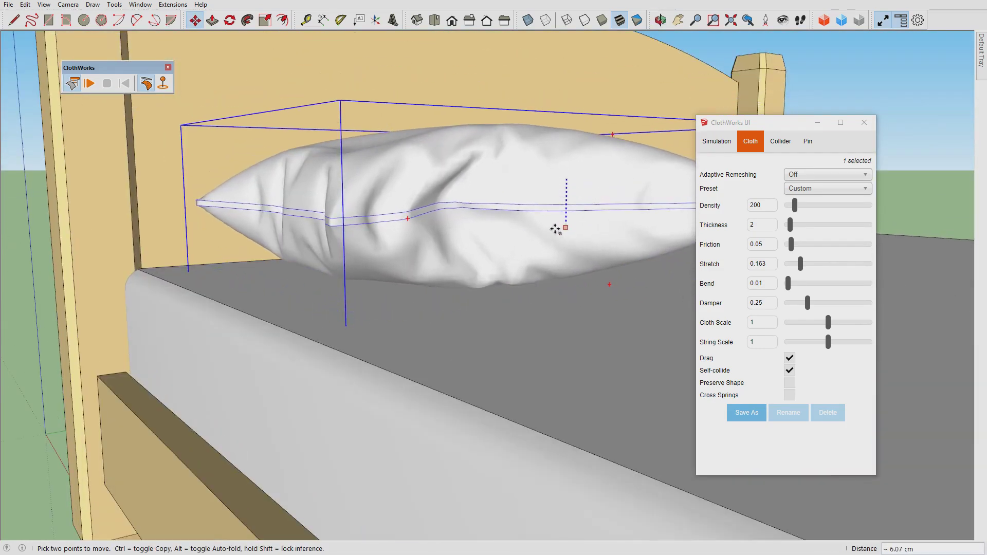
pyautogui.click(550, 225)
pyautogui.moveTo(429, 224); pyautogui.dragTo(480, 262, button='middle')
pyautogui.scroll(-4, 531, 258)
pyautogui.click(494, 225)
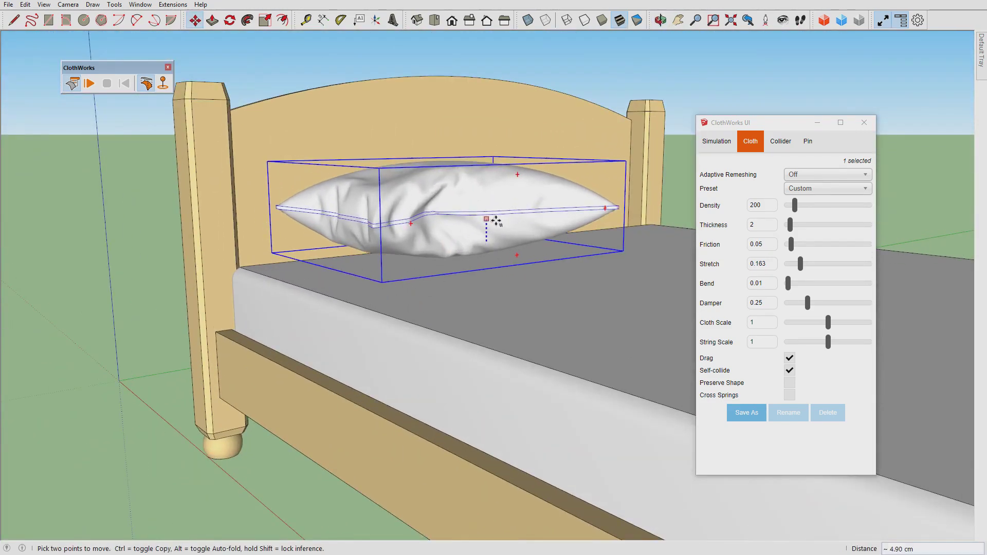
pyautogui.click(491, 219)
pyautogui.scroll(2, 678, 276)
pyautogui.scroll(1, 678, 276)
# - Set gravity aside and make the bed a ClothWorks collider with a thickness of 2
pyautogui.click(717, 142)
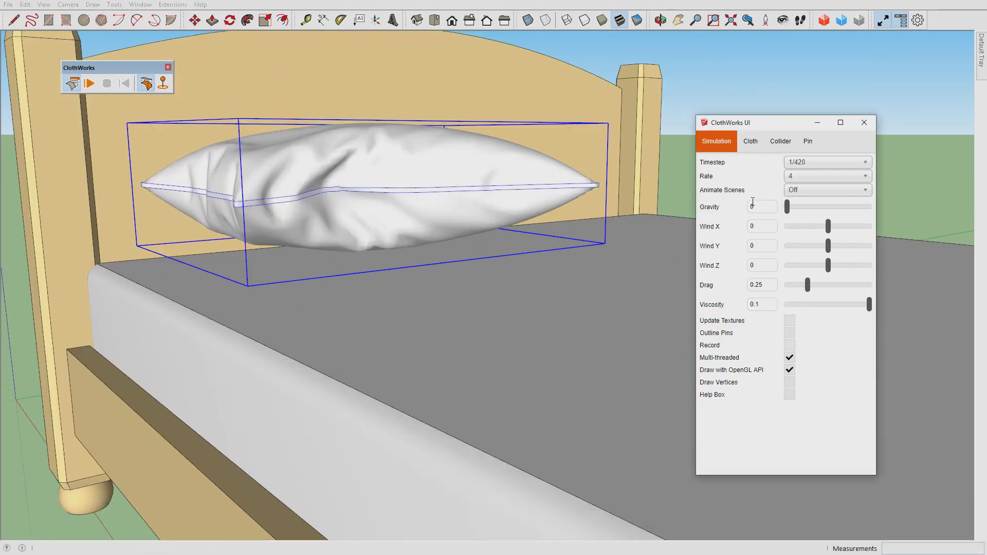
pyautogui.moveTo(467, 209); pyautogui.dragTo(526, 273, button='middle')
pyautogui.click(527, 273)
pyautogui.rightClick(508, 282)
pyautogui.click(754, 177)
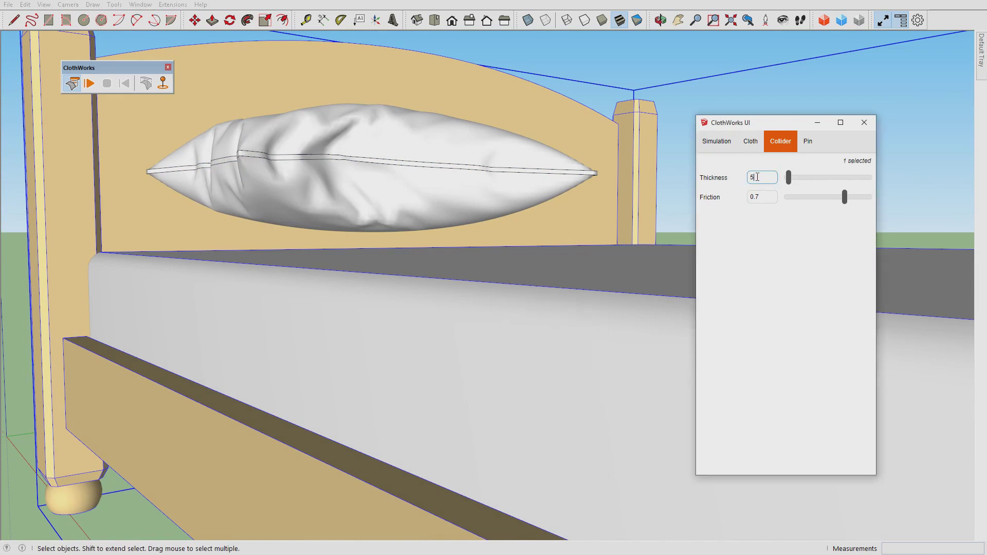
pyautogui.write('2')
pyautogui.press('Return')
# - Select the pillow cloth and set the simulation's Gravity to 1.5
pyautogui.click(429, 194)
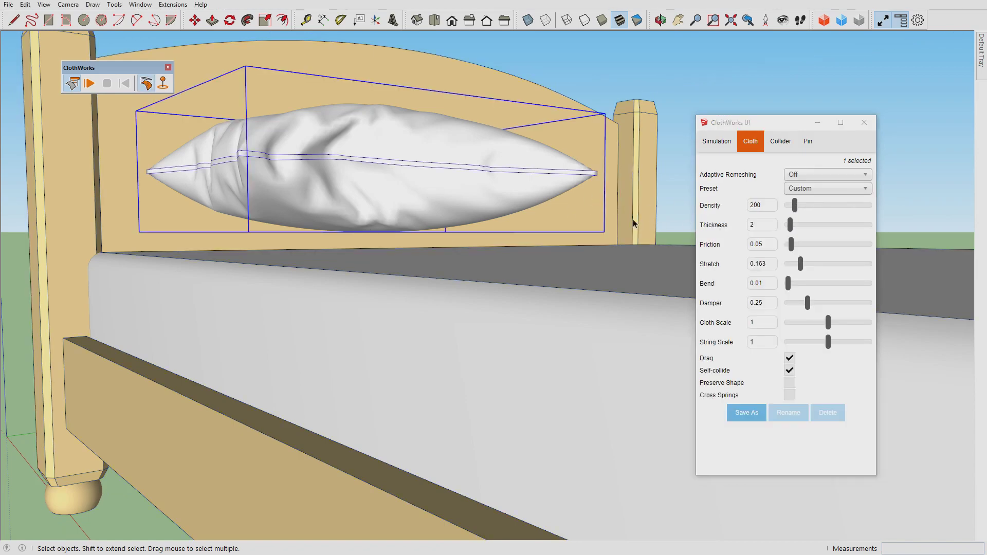
pyautogui.moveTo(635, 221); pyautogui.dragTo(579, 226, button='middle')
pyautogui.click(730, 147)
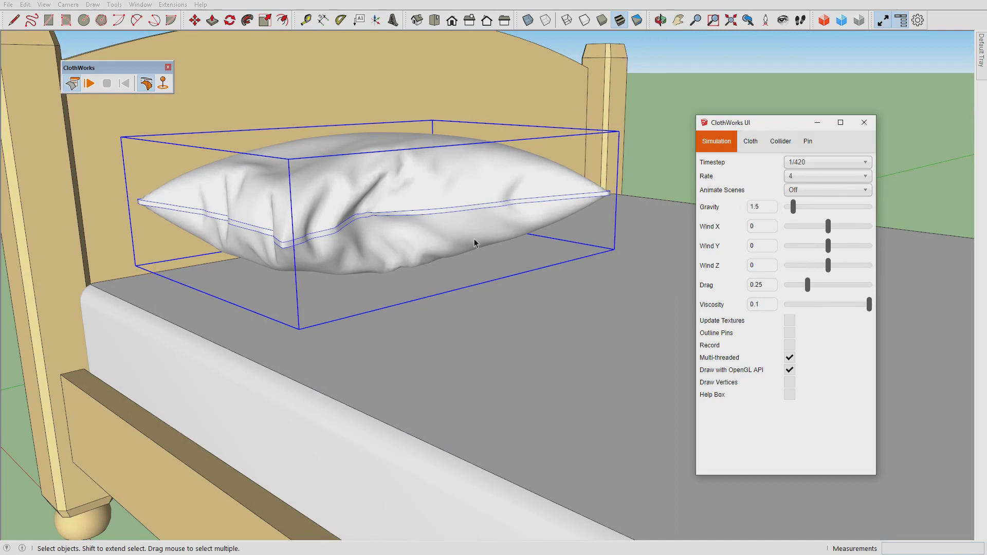
pyautogui.moveTo(472, 237); pyautogui.dragTo(509, 226, button='middle')
# - Set the pillow cloth's Stretch to 0.263 and Bend to 1, and start the simulation
pyautogui.click(750, 144)
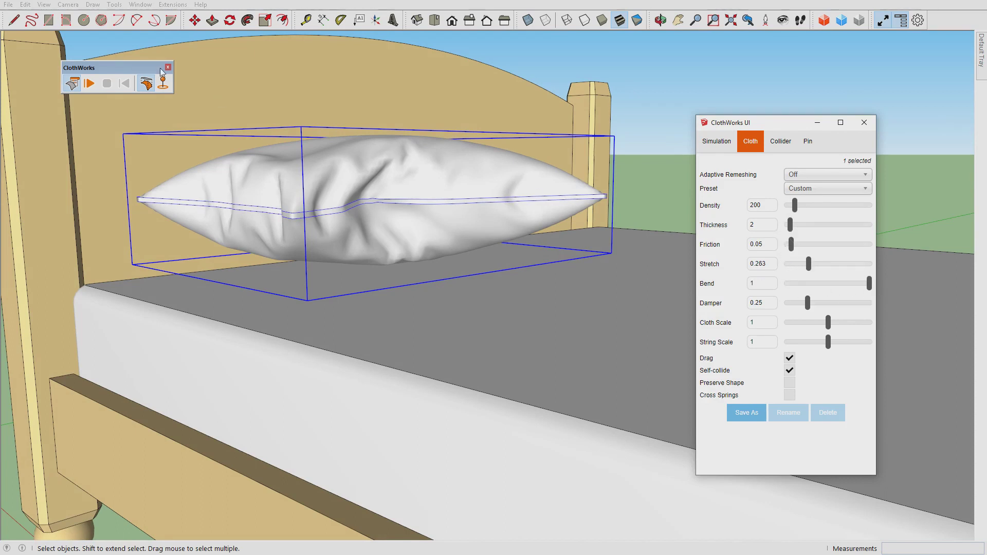
pyautogui.click(89, 83)
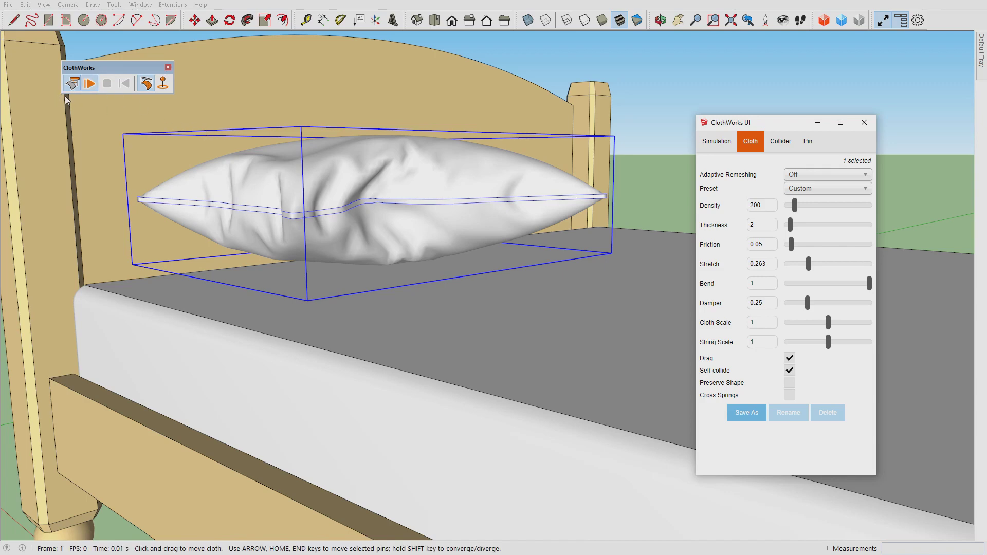
pyautogui.moveTo(221, 165); pyautogui.dragTo(316, 205, button='middle')
pyautogui.moveTo(344, 253); pyautogui.dragTo(353, 252, button='middle')
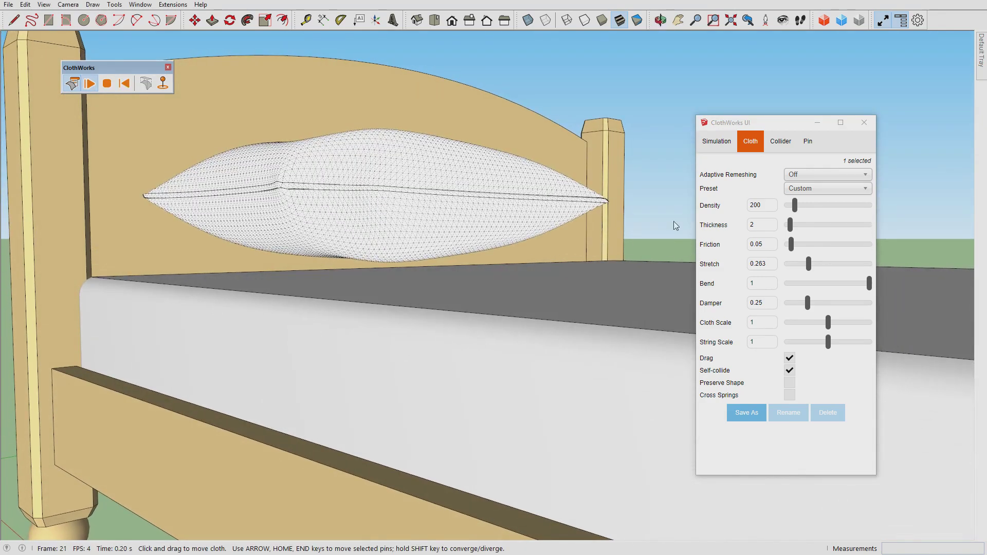
# - Lower Viscosity to 0 so the pillow settles on the mattress, pause the simulation, and restore Viscosity to 0.1
pyautogui.click(716, 140)
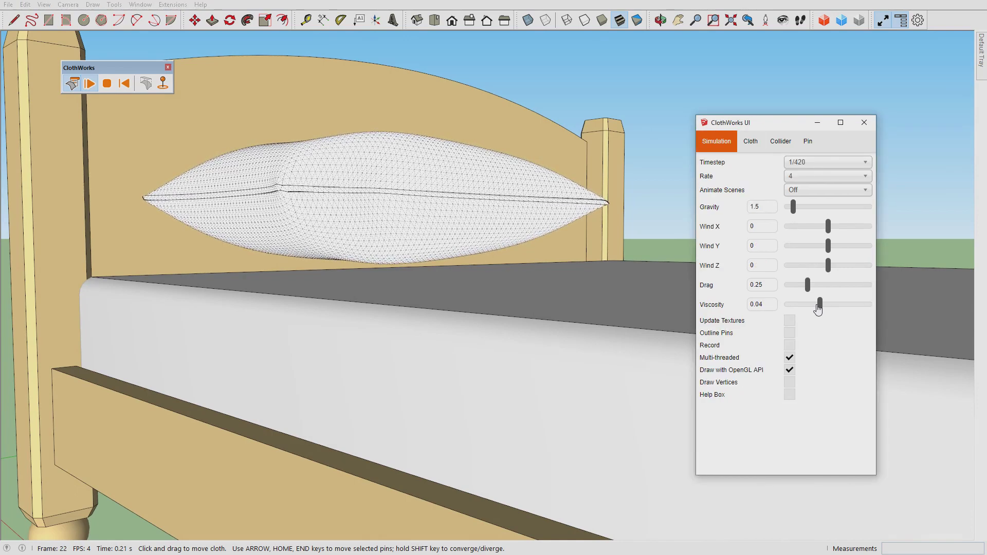
pyautogui.moveTo(817, 308); pyautogui.dragTo(787, 308)
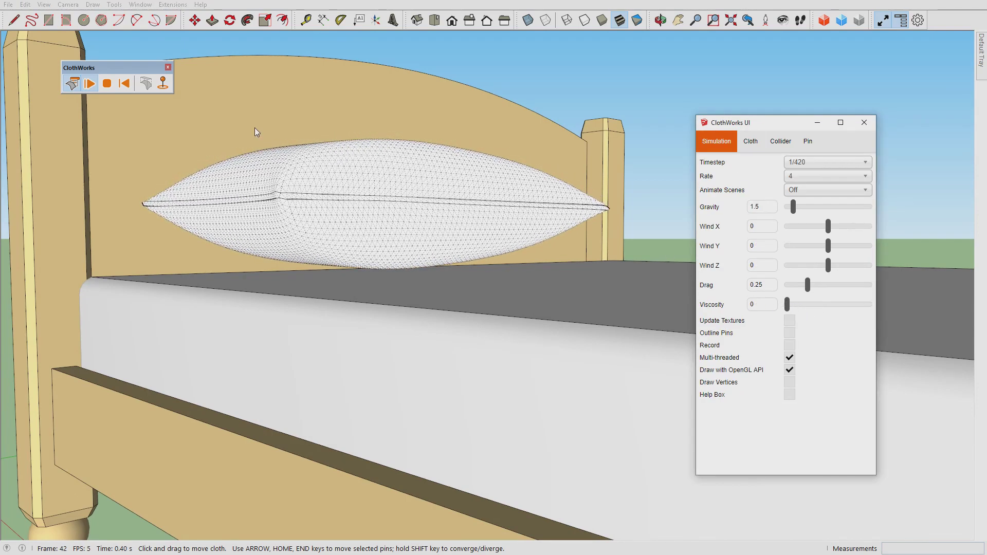
pyautogui.click(92, 85)
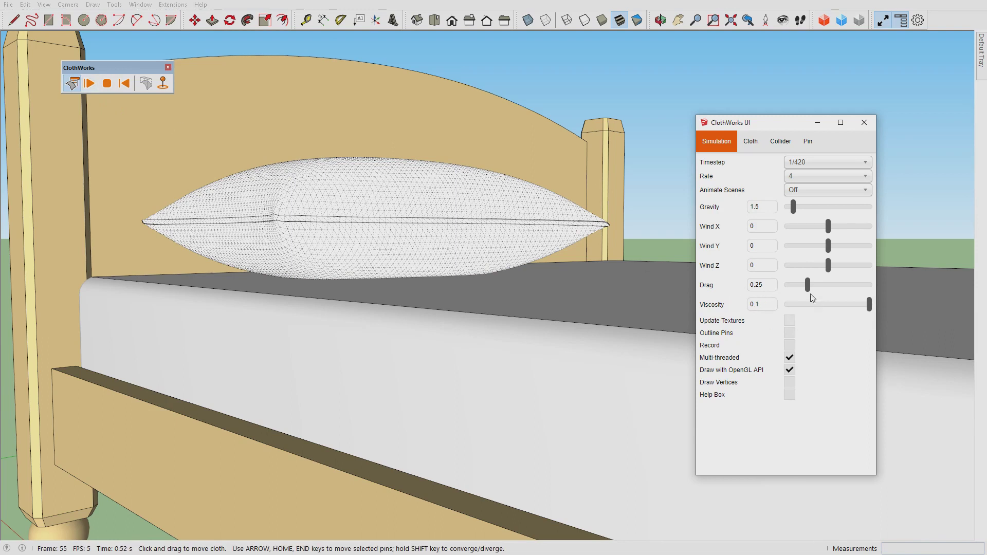
# - Set the pillow's Bend to 0.056 and the simulation's Gravity to 0, and resume the simulation
pyautogui.click(756, 148)
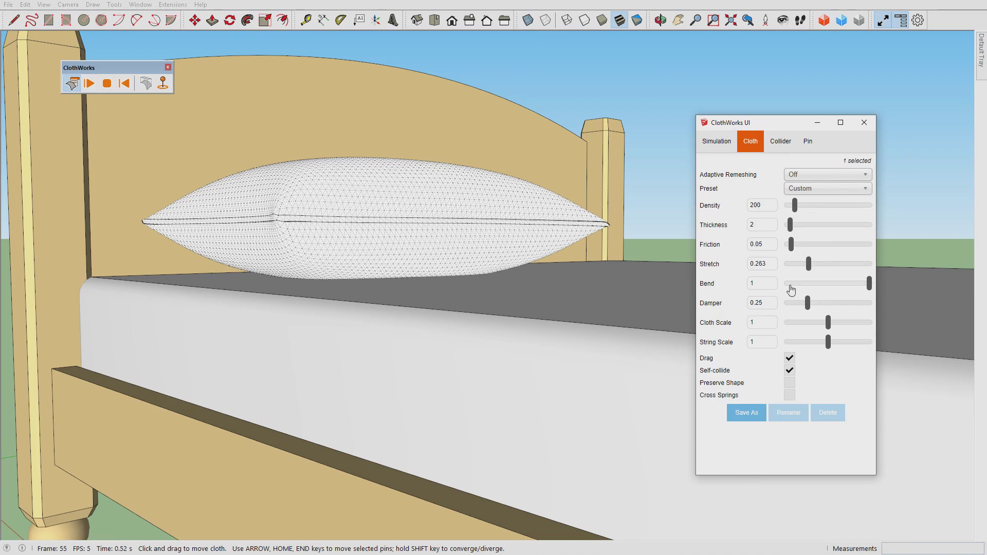
pyautogui.click(715, 141)
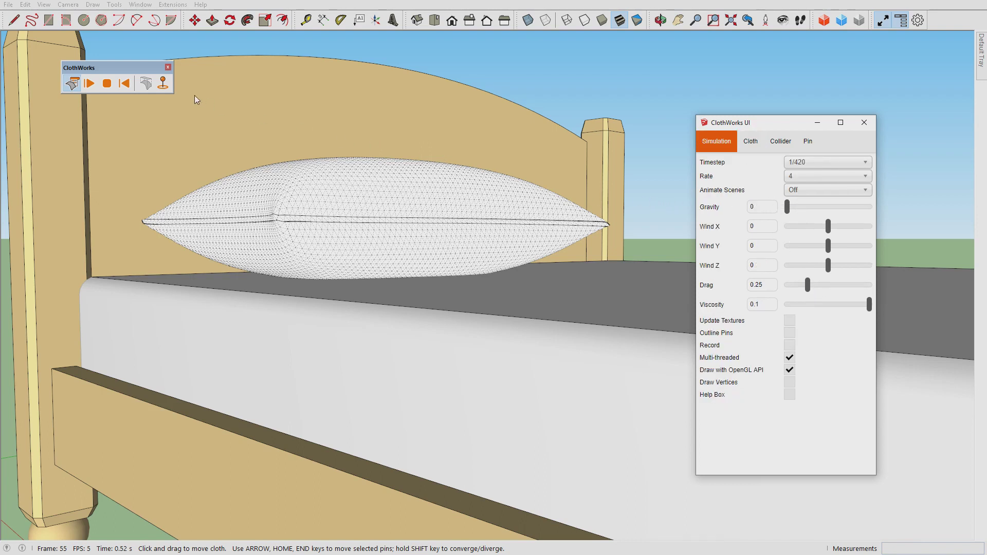
pyautogui.click(92, 84)
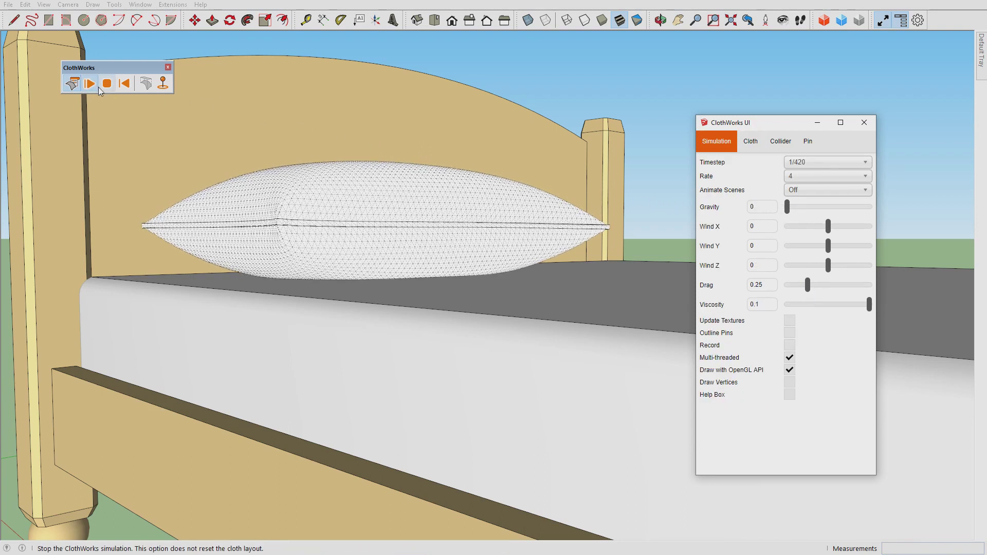
pyautogui.moveTo(345, 197); pyautogui.dragTo(356, 284, button='middle')
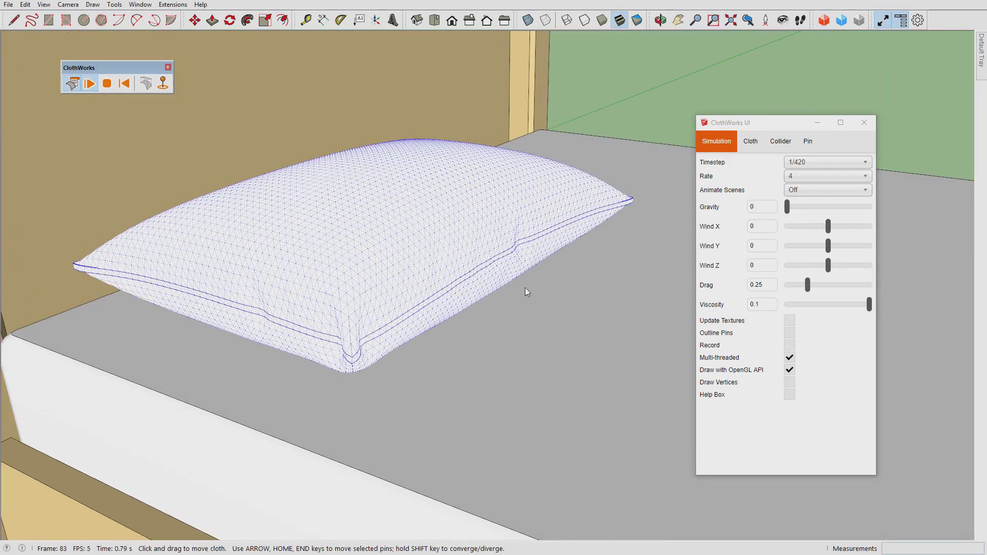
# - Raise the pillow's Bend to 0.156 and lower the simulation's Viscosity to 0.007
pyautogui.click(749, 141)
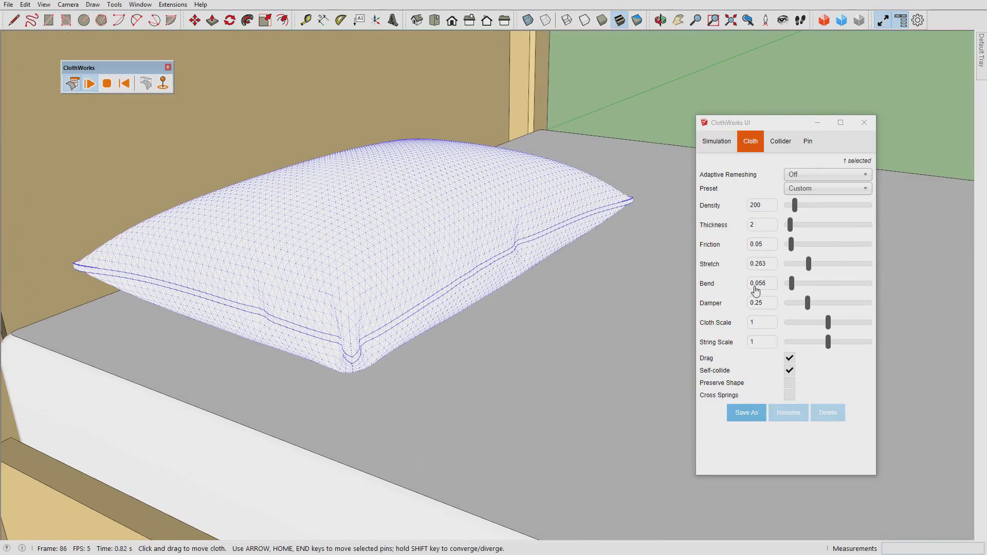
pyautogui.click(799, 284)
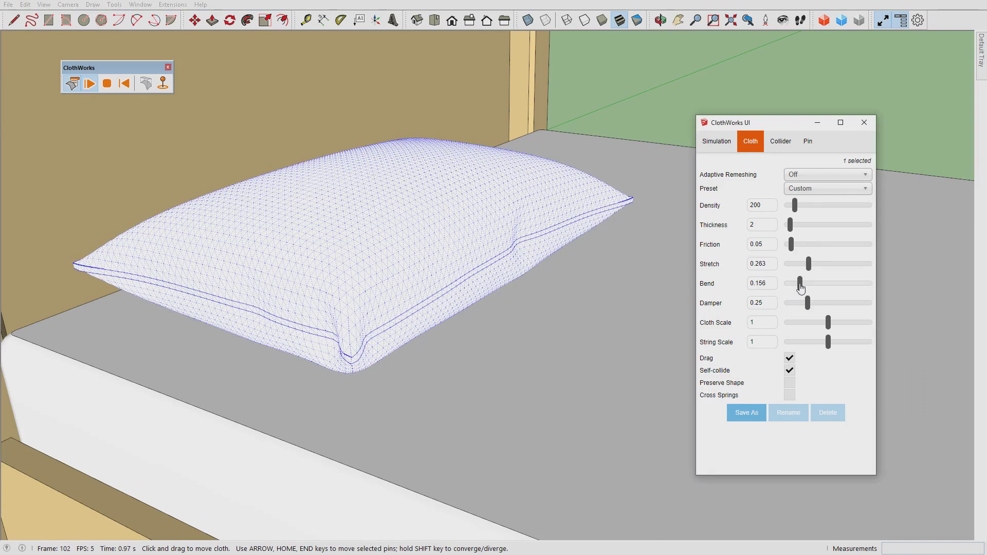
pyautogui.click(718, 143)
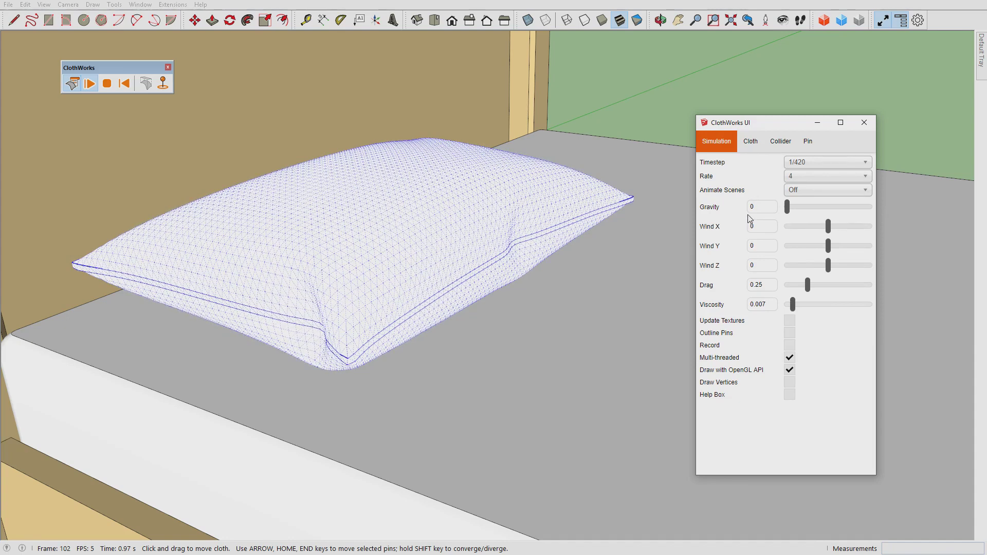
# - Set the pillow's Bend to 0.869 and Stretch to 0.169, and return the simulation's Viscosity to 0.1
pyautogui.click(753, 145)
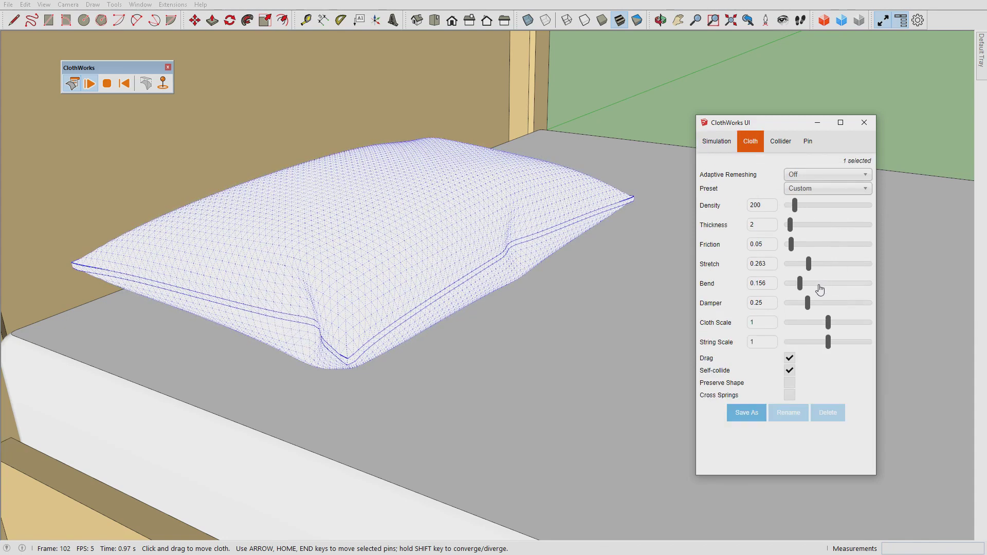
pyautogui.click(856, 284)
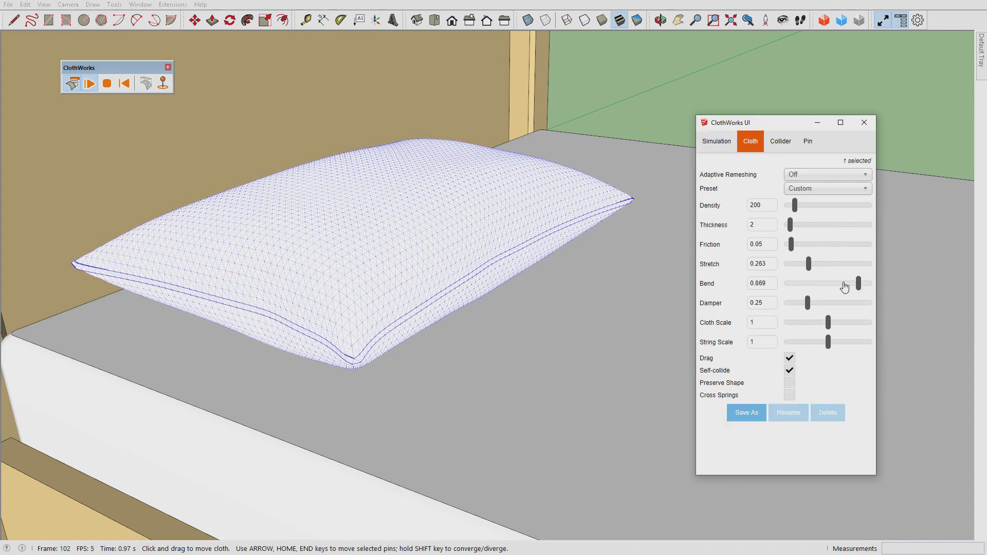
pyautogui.click(802, 268)
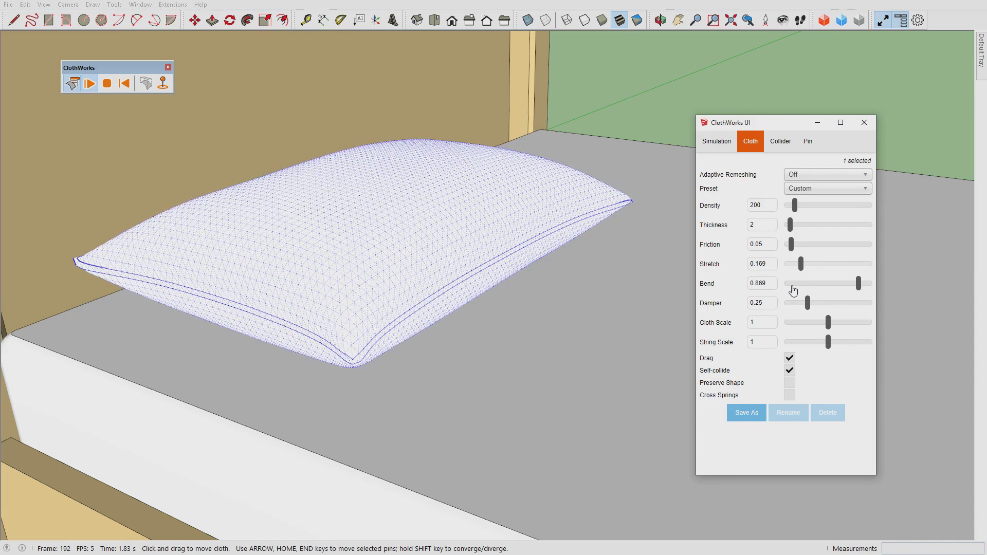
pyautogui.click(715, 144)
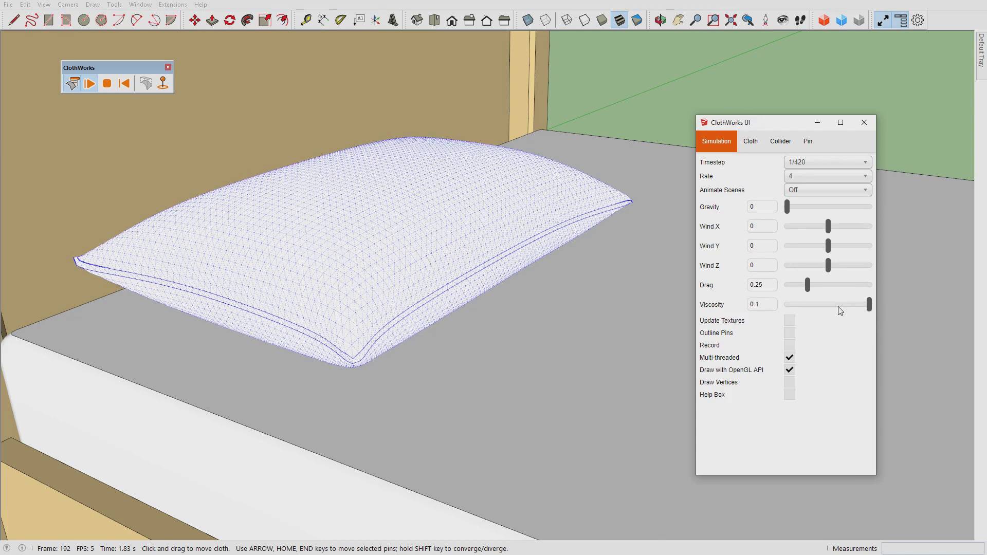
pyautogui.click(750, 142)
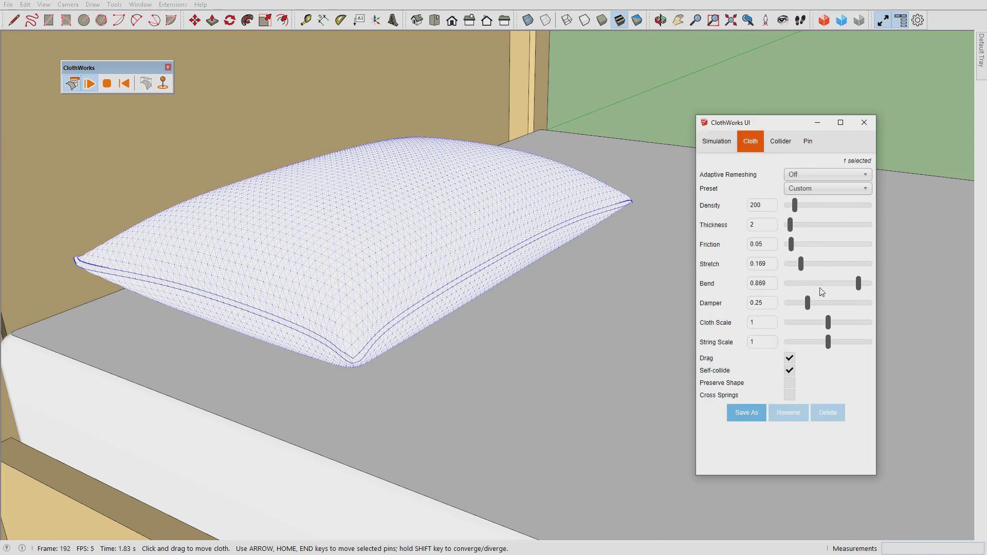
# - Reduce the pillow's Bend to 0.063 and further to 0.019 to let wrinkles form
pyautogui.click(792, 286)
pyautogui.moveTo(447, 290); pyautogui.dragTo(538, 322, button='middle')
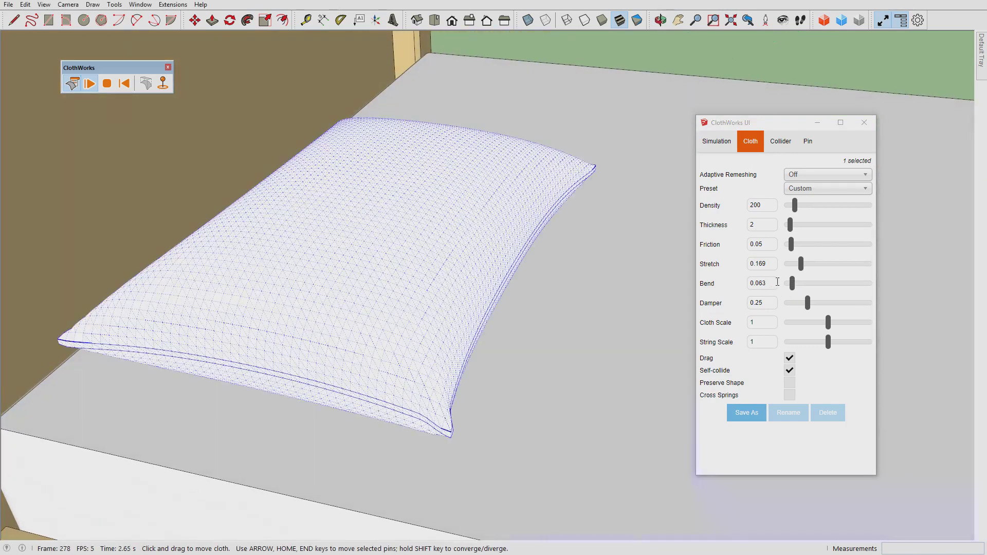
pyautogui.moveTo(793, 290); pyautogui.dragTo(769, 284)
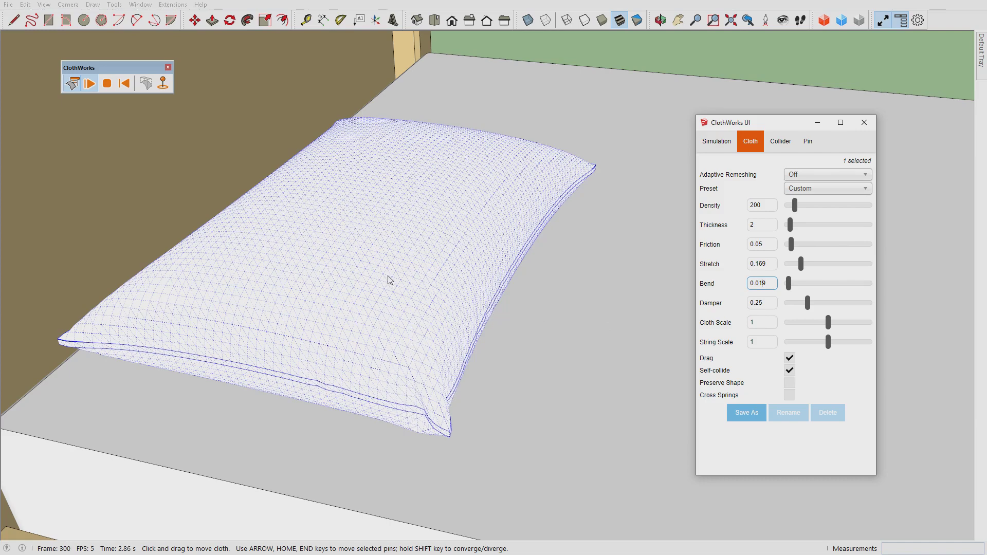
pyautogui.moveTo(343, 263); pyautogui.dragTo(368, 309)
pyautogui.moveTo(390, 290)
pyautogui.mouseDown(button='middle')
pyautogui.moveTo(383, 286)
pyautogui.moveTo(408, 242)
pyautogui.moveTo(446, 252)
pyautogui.moveTo(492, 304)
pyautogui.mouseUp(button='middle')
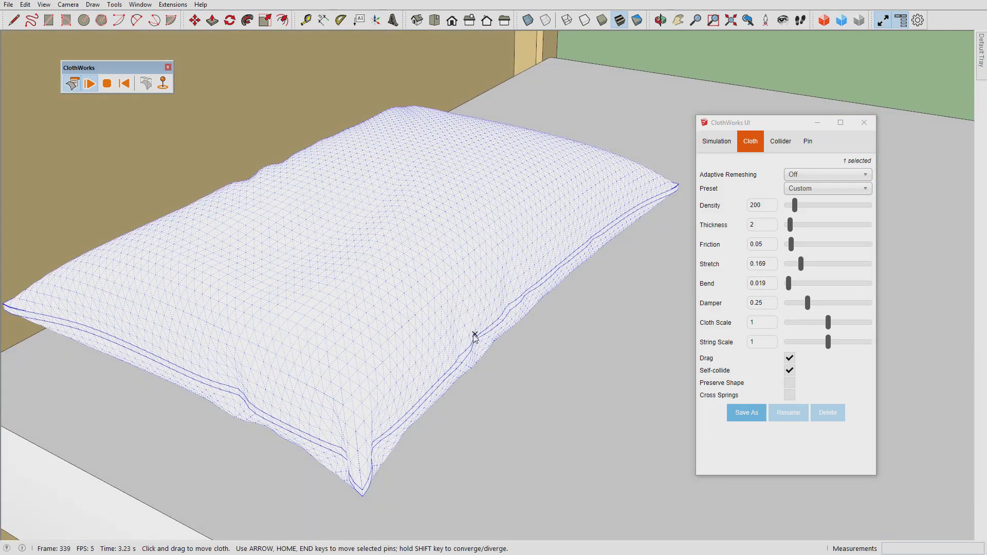
# - Pull the pillow's long side seam and its upper far edge inward to add folds, and stop the simulation without resetting it
pyautogui.moveTo(473, 337); pyautogui.dragTo(386, 311)
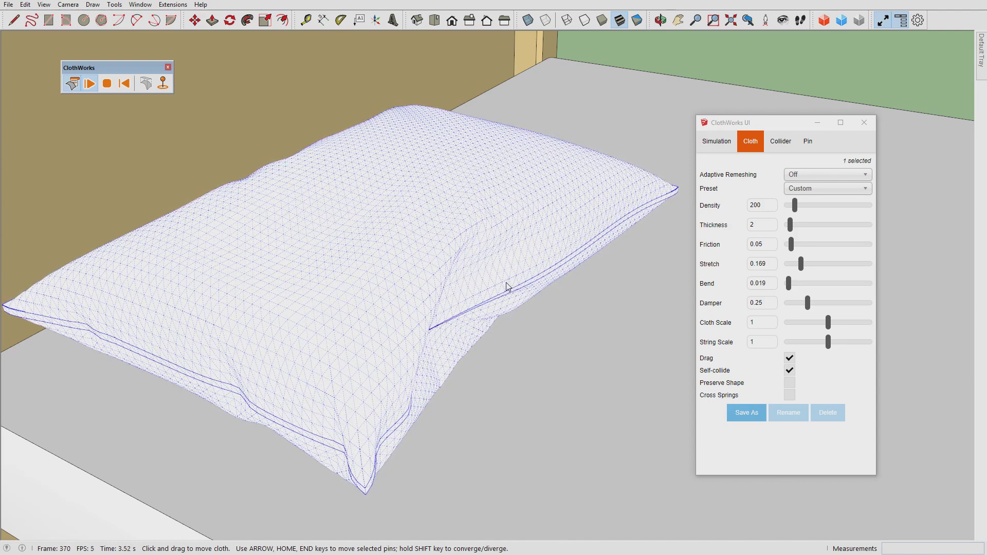
pyautogui.moveTo(415, 307); pyautogui.dragTo(434, 248, button='middle')
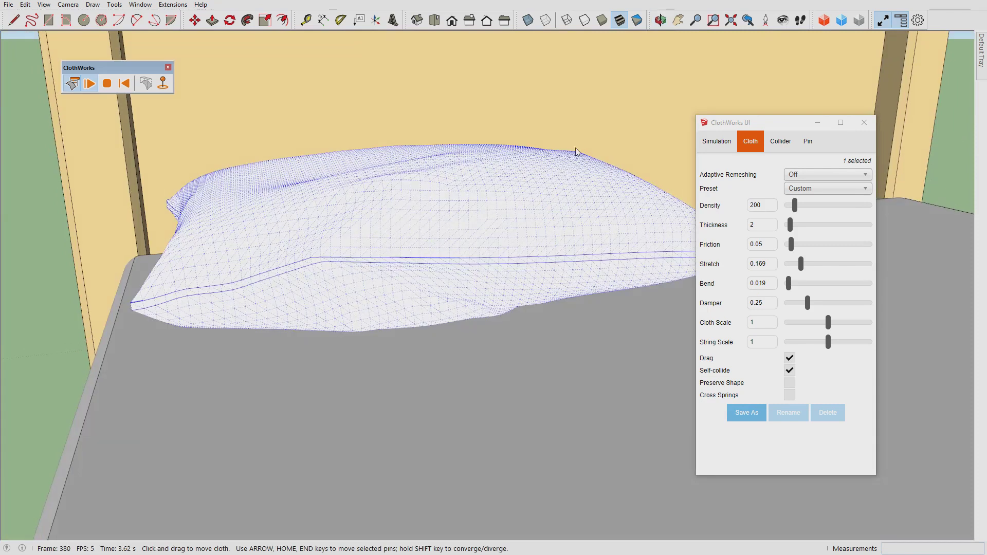
pyautogui.moveTo(557, 179)
pyautogui.mouseDown()
pyautogui.moveTo(509, 202)
pyautogui.moveTo(477, 191)
pyautogui.mouseUp()
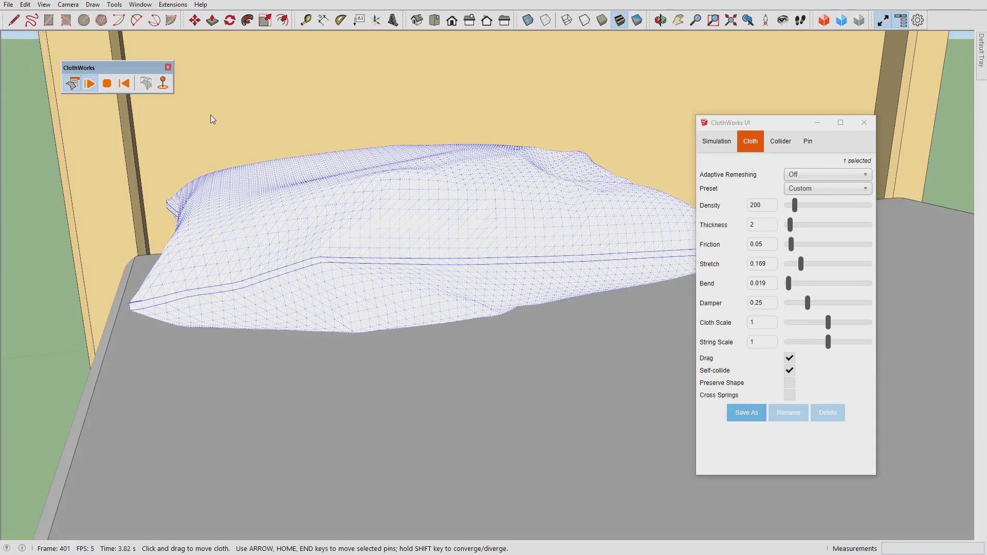
pyautogui.click(107, 83)
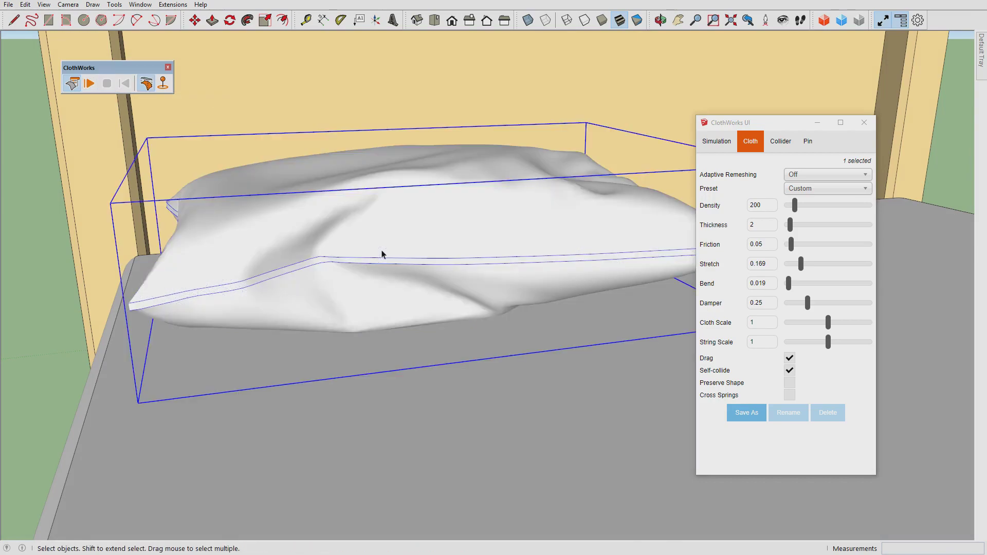
# - Inspect the pillow's folded side, restart the simulation, and set the cloth's Stretch to 0.019 and Bend to 0
pyautogui.moveTo(383, 253)
pyautogui.mouseDown(button='middle')
pyautogui.moveTo(521, 359)
pyautogui.moveTo(566, 202)
pyautogui.moveTo(409, 334)
pyautogui.moveTo(461, 272)
pyautogui.moveTo(463, 242)
pyautogui.mouseUp(button='middle')
pyautogui.scroll(3, 417, 404)
pyautogui.scroll(-5, 418, 402)
pyautogui.moveTo(418, 403); pyautogui.dragTo(399, 374, button='middle')
pyautogui.scroll(5, 412, 392)
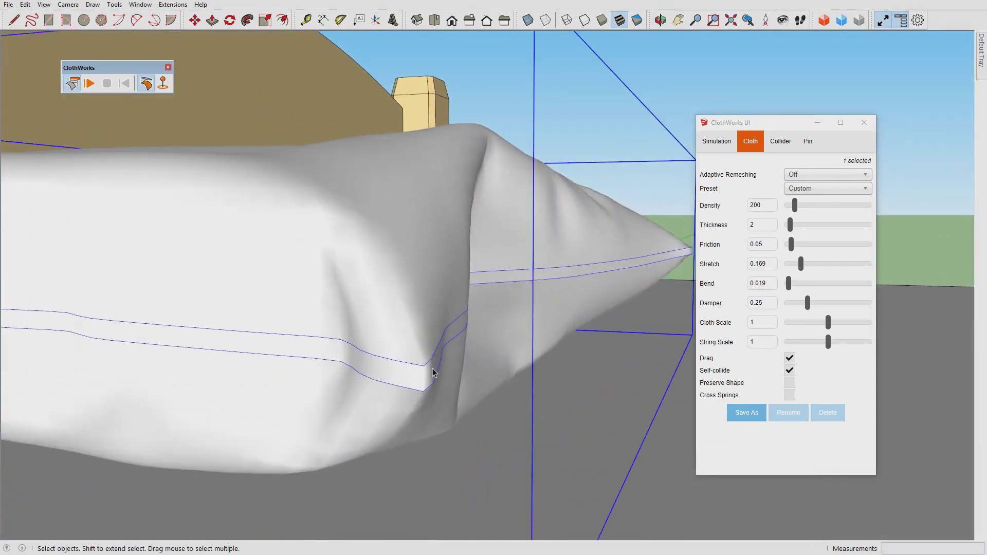
pyautogui.moveTo(431, 368); pyautogui.dragTo(152, 175, button='middle')
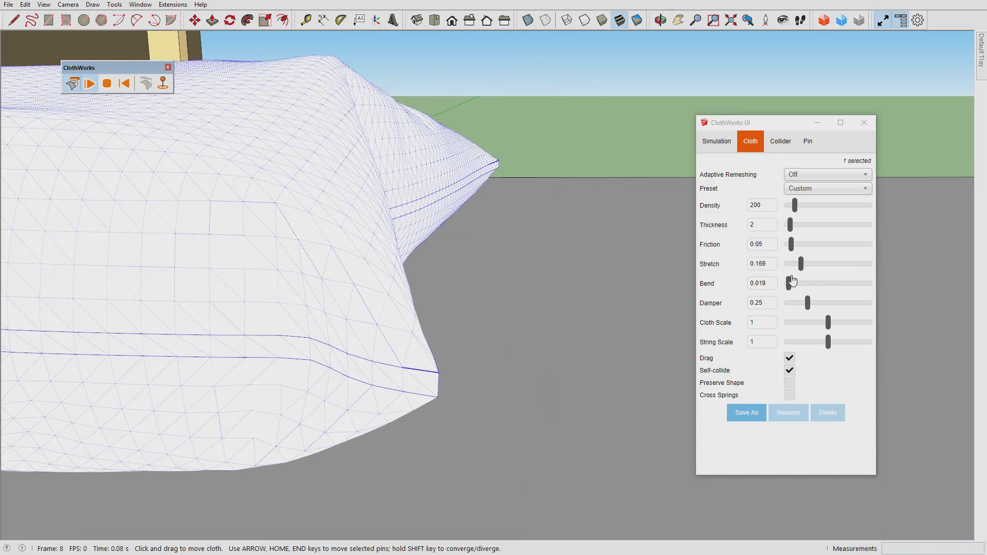
pyautogui.click(789, 266)
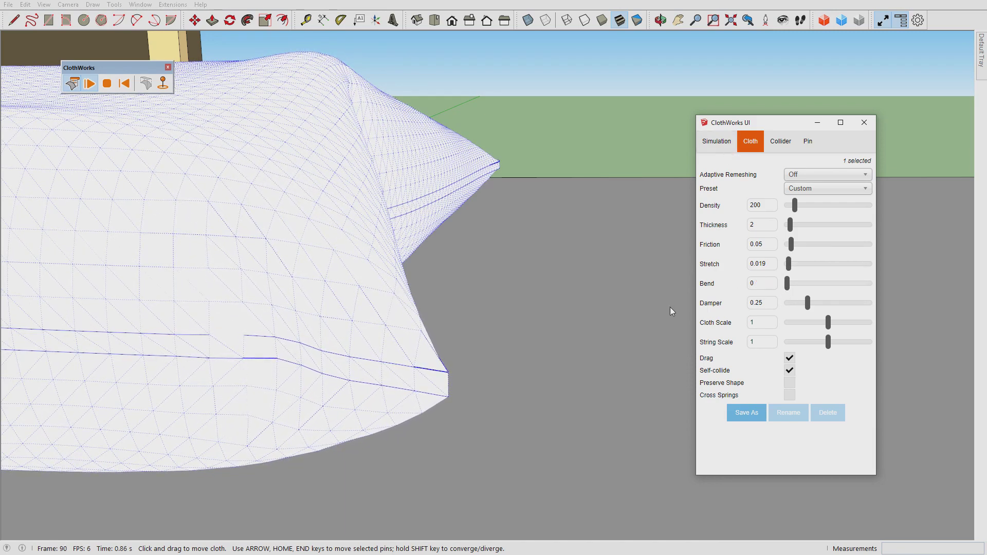
# - Tug the cloth near the pillow's far corner and lower the simulation's Viscosity to 0
pyautogui.click(432, 196)
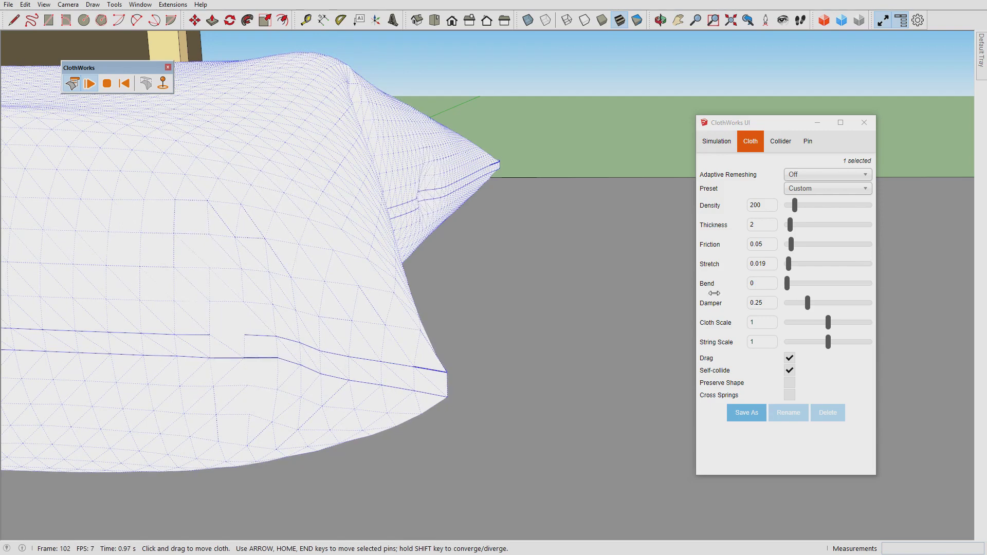
pyautogui.click(716, 141)
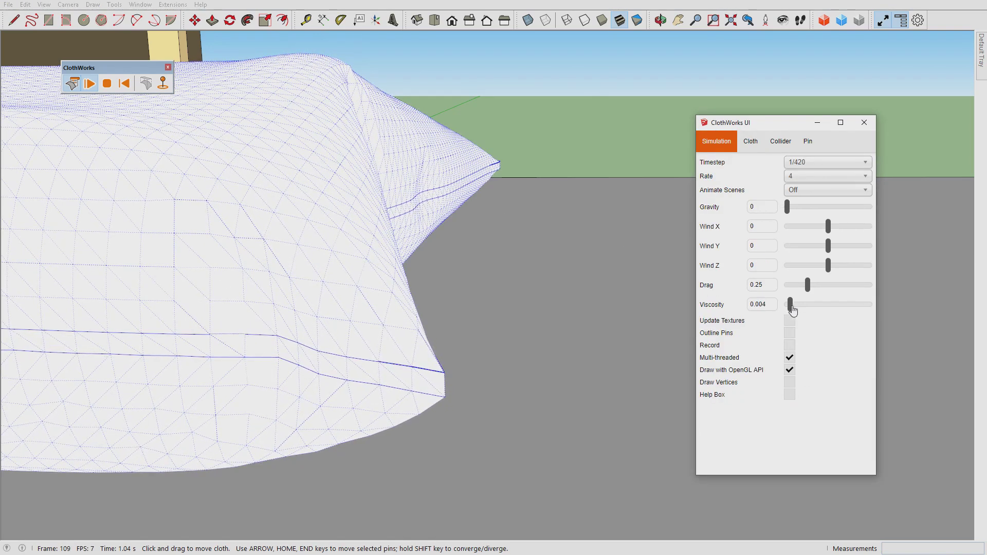
pyautogui.moveTo(790, 306); pyautogui.dragTo(778, 308)
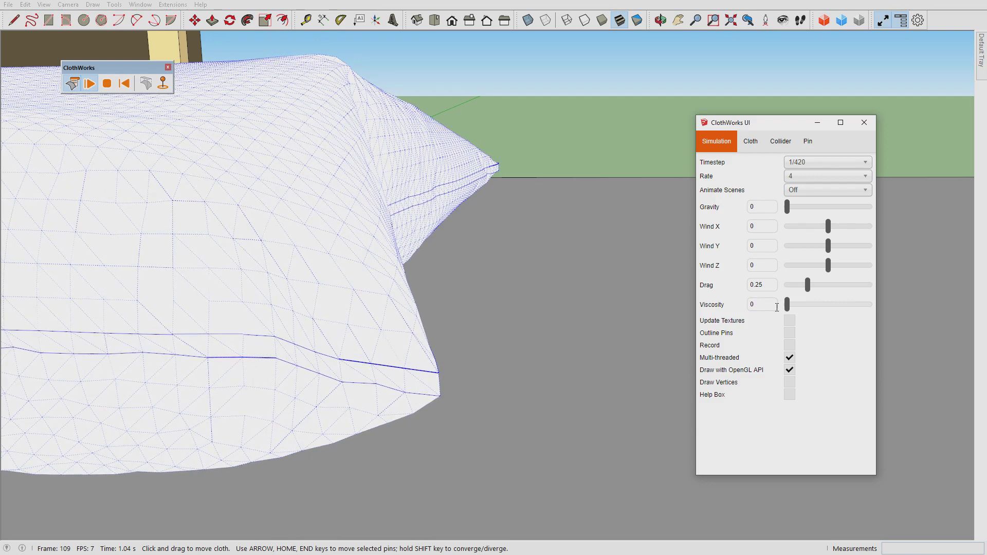
# - Stop the cloth simulation, select the settled pillow and set its cloth Bend to 0.006
pyautogui.click(106, 83)
pyautogui.scroll(-6, 488, 343)
pyautogui.moveTo(581, 331); pyautogui.dragTo(348, 251, button='middle')
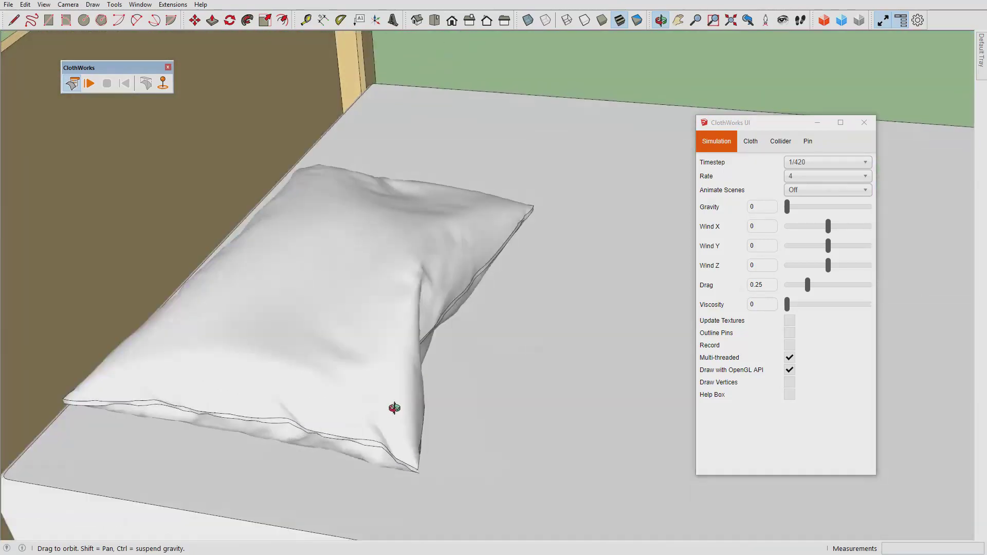
pyautogui.scroll(3, 349, 251)
pyautogui.click(348, 251)
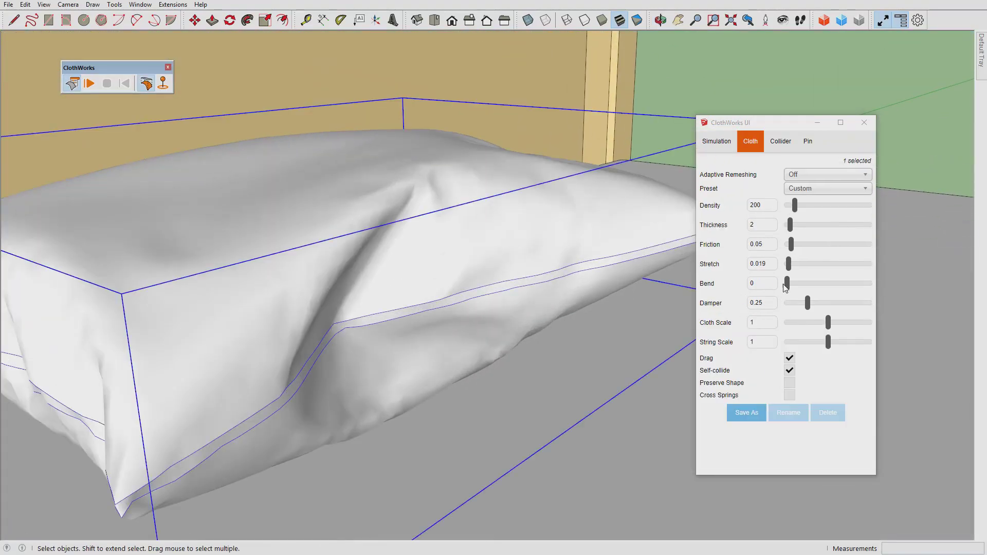
pyautogui.click(786, 288)
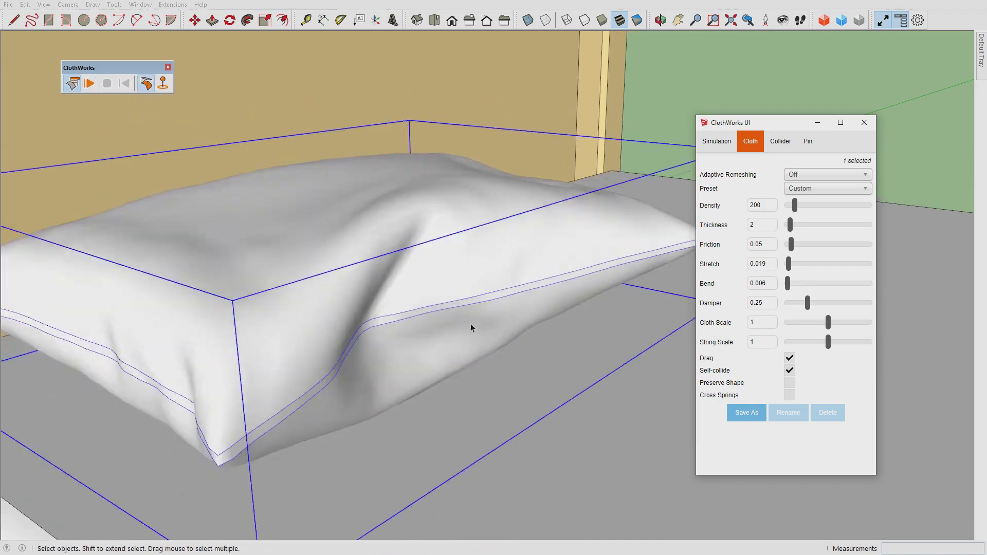
# - Examine the draped pillow's folds, seams and corners on the mattress from several sides
pyautogui.scroll(-5, 600, 104)
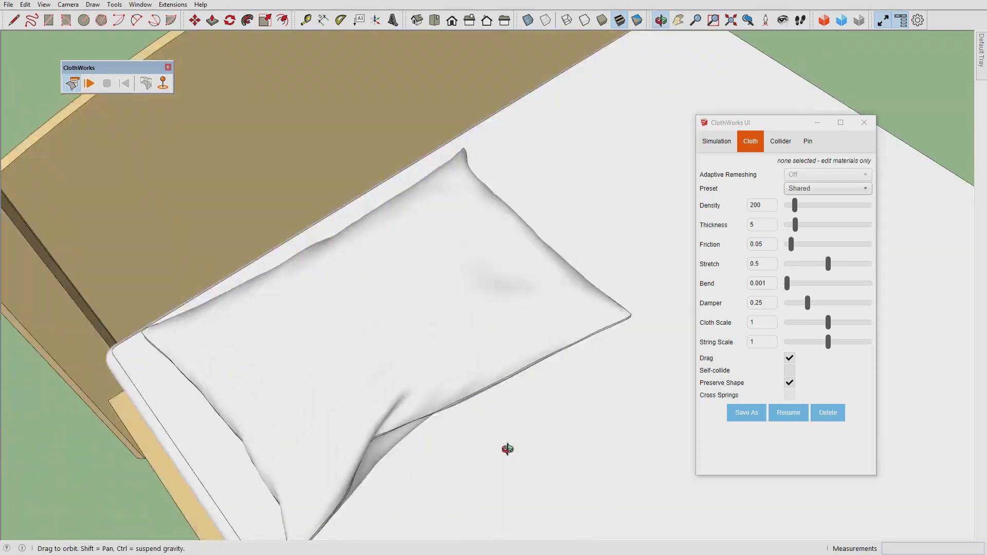
pyautogui.moveTo(507, 448); pyautogui.dragTo(480, 241, button='middle')
pyautogui.moveTo(480, 242); pyautogui.dragTo(597, 308)
pyautogui.scroll(-4, 385, 405)
pyautogui.moveTo(597, 308); pyautogui.dragTo(297, 524, button='middle')
pyautogui.scroll(-2, 423, 423)
pyautogui.moveTo(423, 423); pyautogui.dragTo(416, 483, button='middle')
pyautogui.scroll(1, 369, 421)
pyautogui.click(322, 353)
pyautogui.moveTo(322, 352); pyautogui.dragTo(463, 190, button='middle')
pyautogui.scroll(-2, 417, 287)
pyautogui.scroll(3, 396, 286)
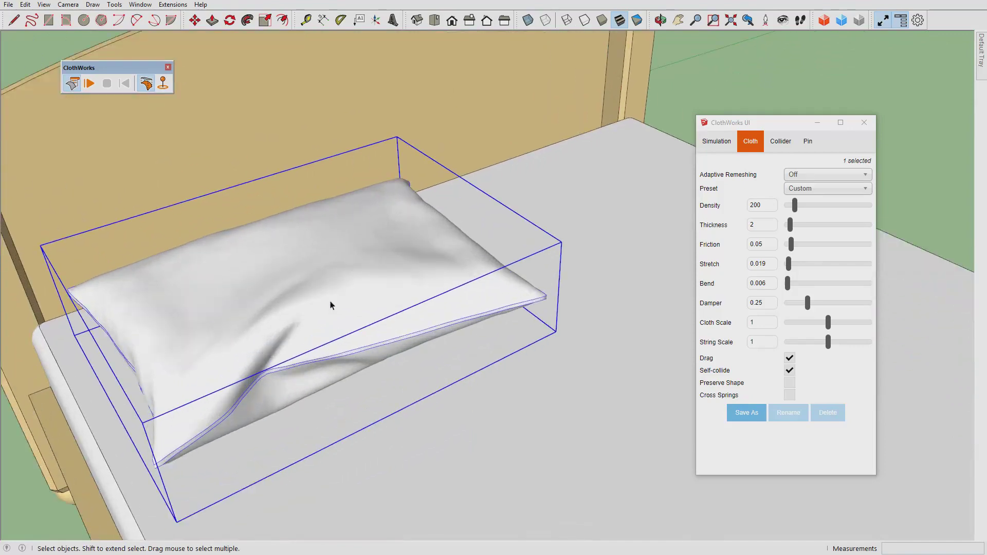
pyautogui.moveTo(331, 304); pyautogui.dragTo(596, 206, button='middle')
pyautogui.scroll(2, 351, 344)
# - Review the ClothWorks commands for the pillow cloth, such as loop subdivision and Laplace smoothing, without applying any
pyautogui.rightClick(351, 345)
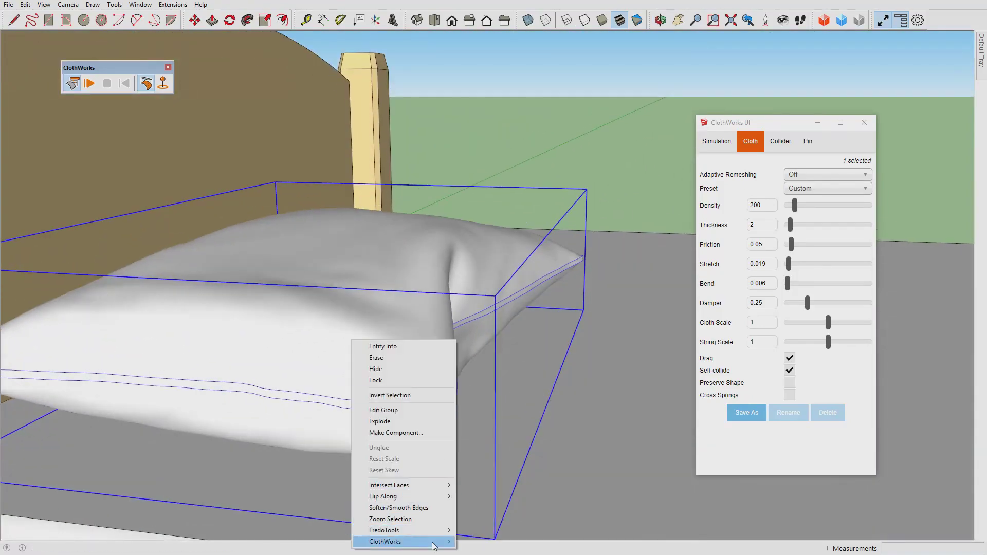
pyautogui.moveTo(421, 541)
pyautogui.moveTo(498, 541)
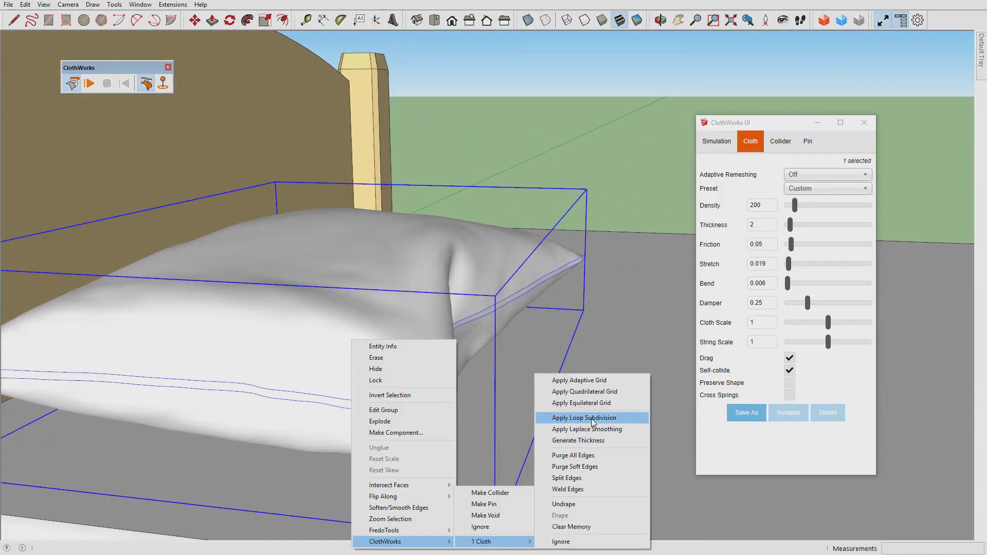
pyautogui.click(581, 221)
pyautogui.moveTo(462, 313); pyautogui.dragTo(386, 501, button='middle')
pyautogui.scroll(-4, 371, 393)
# - Open the pillow group, select its whole mesh to examine the triangulation, and close the group again
pyautogui.doubleClick(373, 394)
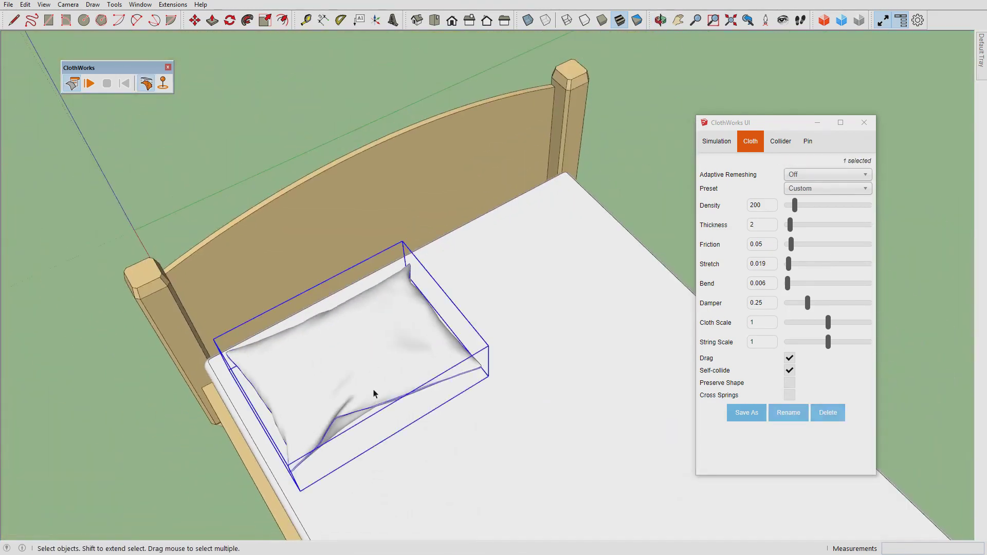
pyautogui.moveTo(374, 396); pyautogui.dragTo(406, 368, button='middle')
pyautogui.tripleClick(403, 371)
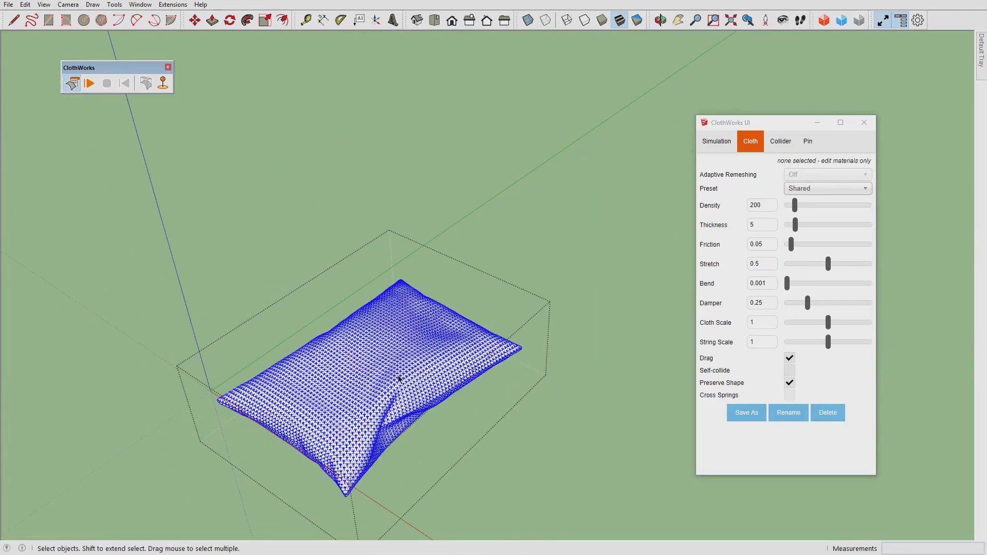
pyautogui.scroll(2, 400, 383)
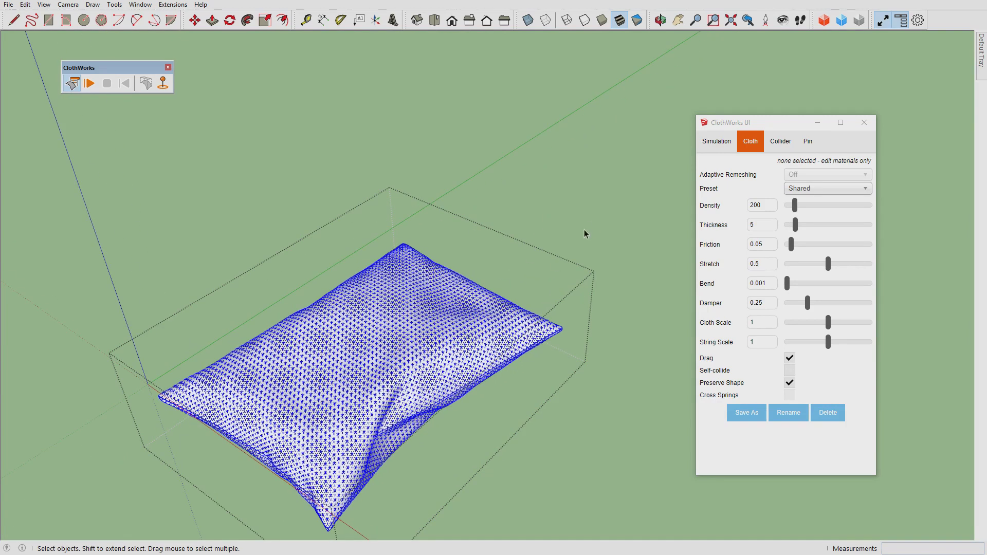
pyautogui.click(565, 242)
pyautogui.click(441, 322)
# - Examine how the pillow rests on the mattress near the headboard from above and from the side
pyautogui.moveTo(441, 323); pyautogui.dragTo(373, 273, button='middle')
pyautogui.scroll(-4, 372, 273)
pyautogui.scroll(-3, 372, 273)
pyautogui.moveTo(436, 286); pyautogui.dragTo(460, 421, button='middle')
pyautogui.scroll(3, 417, 249)
pyautogui.moveTo(460, 368); pyautogui.dragTo(511, 220, button='middle')
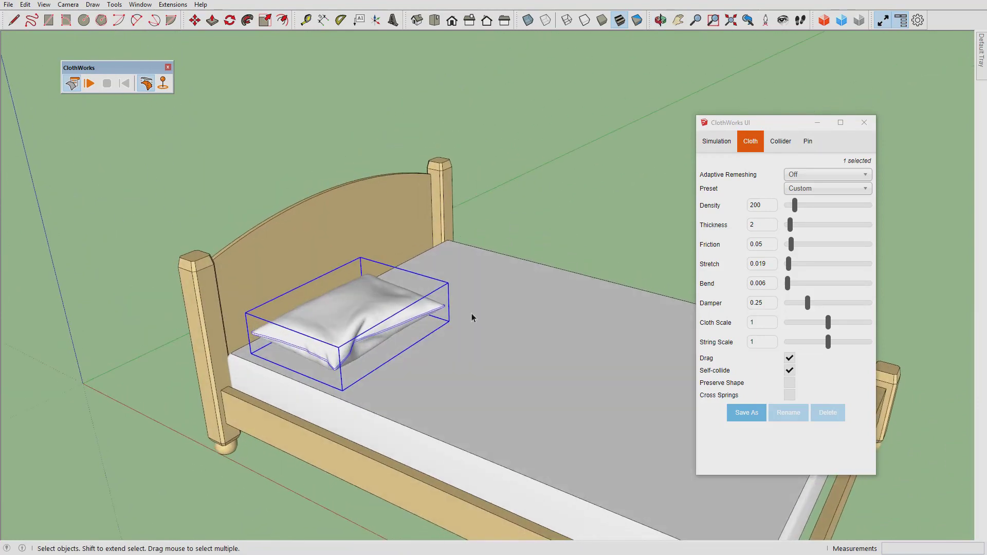
pyautogui.moveTo(452, 329); pyautogui.dragTo(437, 204, button='middle')
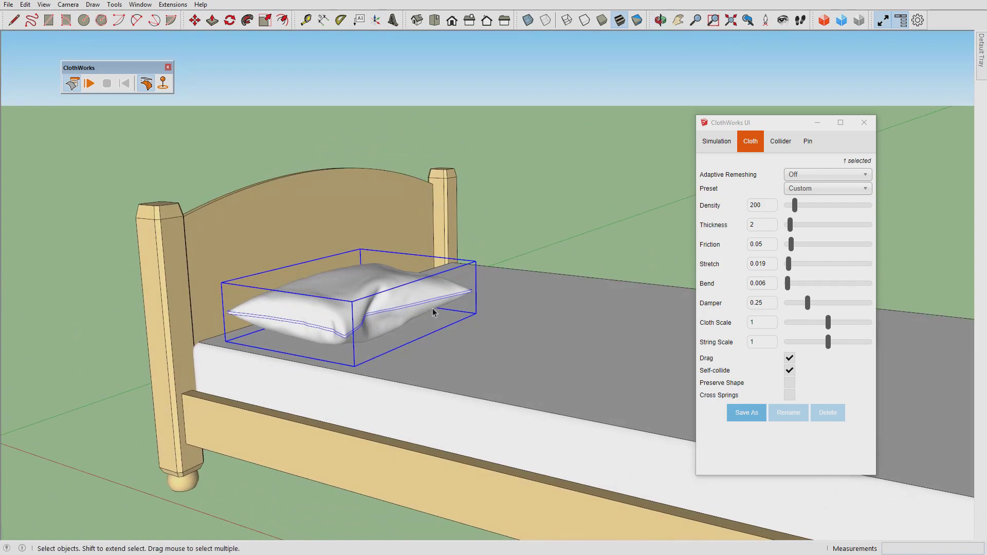
pyautogui.moveTo(431, 310); pyautogui.dragTo(452, 365, button='middle')
pyautogui.scroll(3, 408, 300)
pyautogui.moveTo(408, 300); pyautogui.dragTo(288, 387, button='middle')
pyautogui.scroll(-4, 431, 282)
pyautogui.scroll(3, 430, 285)
pyautogui.scroll(-2, 324, 291)
pyautogui.scroll(4, 324, 291)
pyautogui.scroll(-2, 288, 388)
pyautogui.scroll(1, 430, 296)
pyautogui.press('q')
pyautogui.scroll(-3, 350, 348)
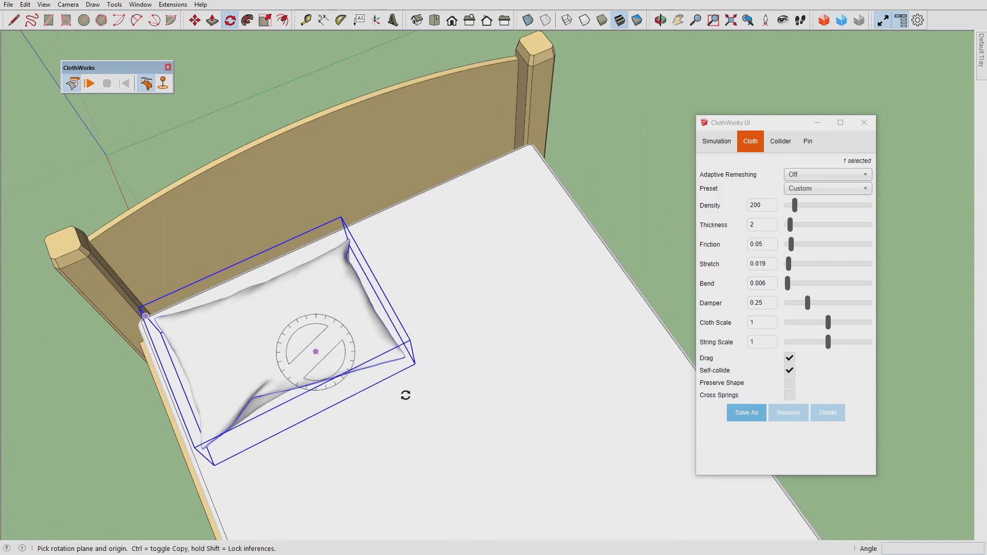
pyautogui.press('space')
pyautogui.press('m')
pyautogui.moveTo(462, 399); pyautogui.dragTo(392, 282, button='middle')
pyautogui.moveTo(422, 347); pyautogui.dragTo(382, 251, button='middle')
pyautogui.press('space')
pyautogui.scroll(-2, 322, 322)
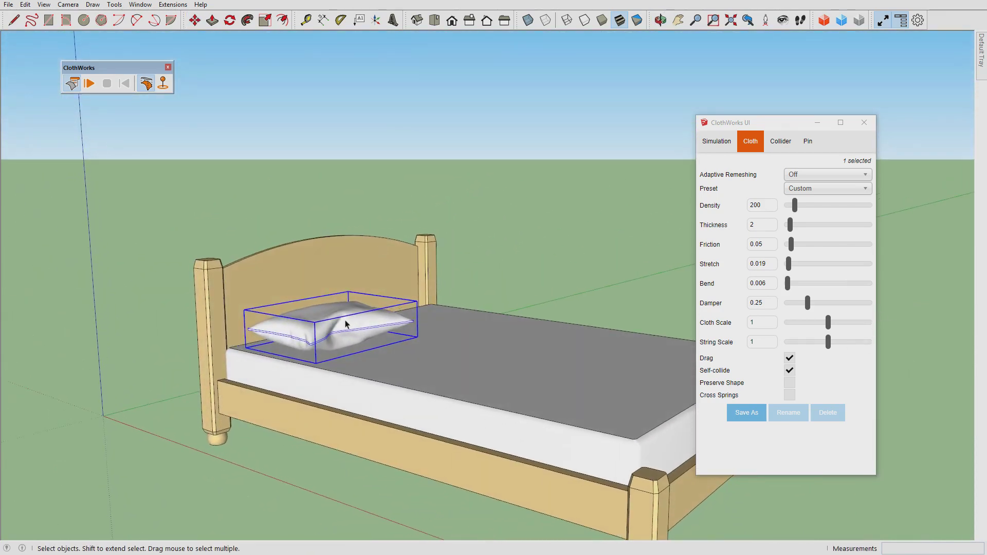
# - Look up the Clear Memory command among the pillow's ClothWorks cloth options without running it
pyautogui.moveTo(343, 323); pyautogui.dragTo(350, 352, button='middle')
pyautogui.scroll(3, 350, 352)
pyautogui.rightClick(315, 340)
pyautogui.moveTo(388, 540)
pyautogui.moveTo(465, 542)
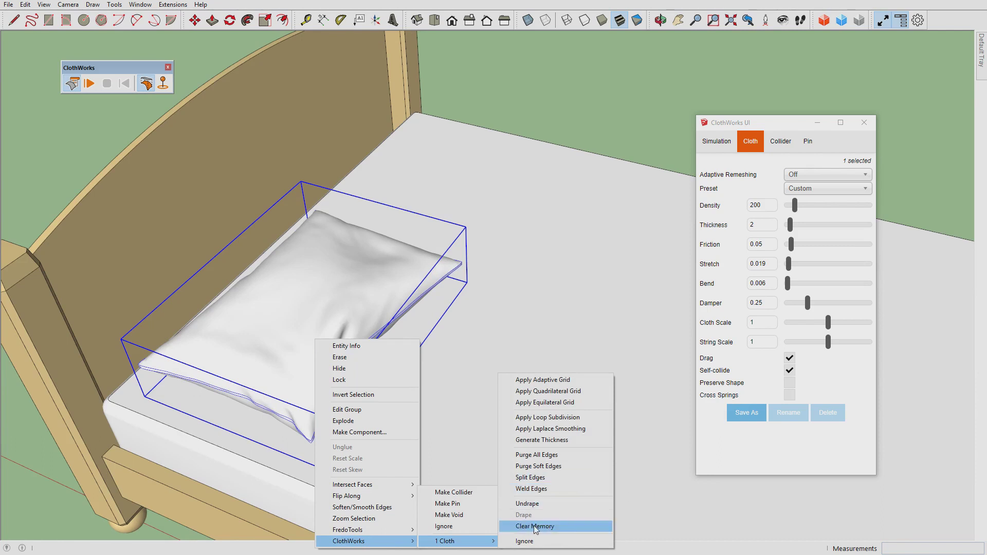
pyautogui.click(470, 384)
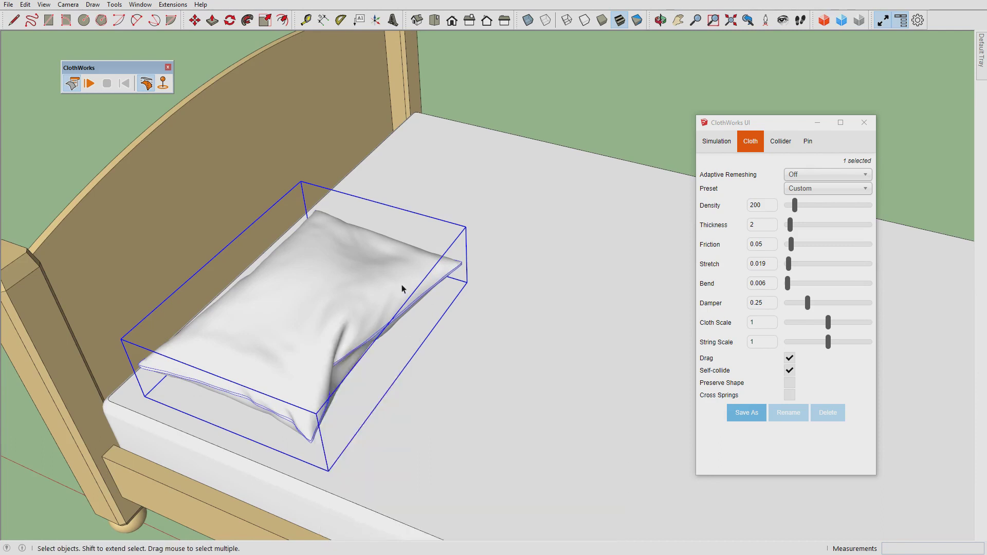
# - Toggle the pillow between its flat undraped panels and its draped shape, ending with it draped
pyautogui.click(146, 84)
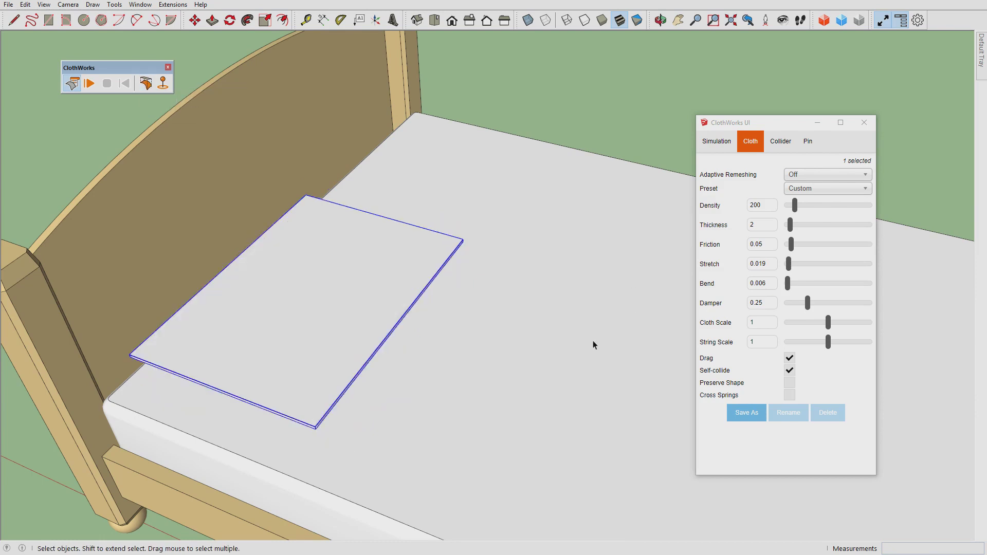
pyautogui.moveTo(559, 343); pyautogui.dragTo(344, 308, button='middle')
pyautogui.moveTo(399, 283); pyautogui.dragTo(383, 251, button='middle')
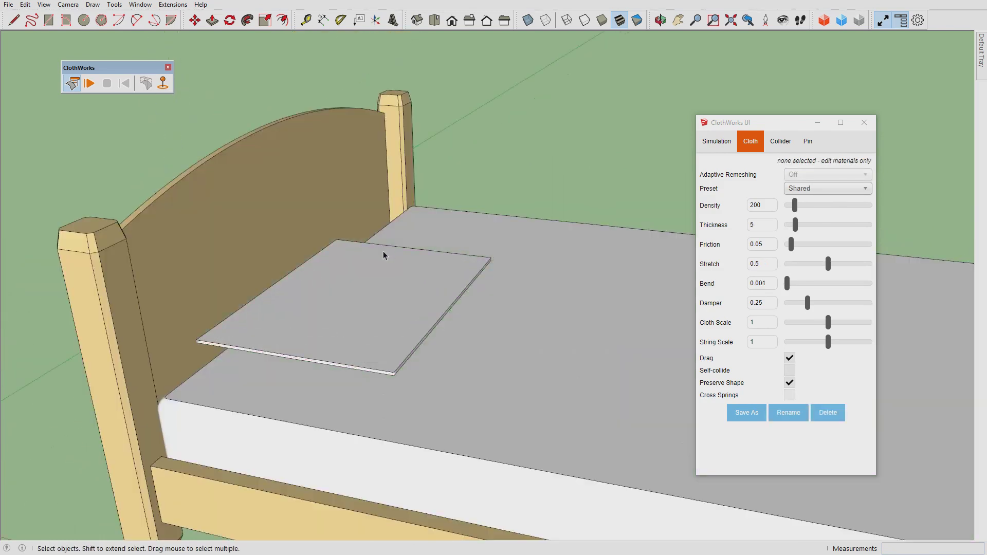
pyautogui.click(146, 84)
pyautogui.click(146, 84)
pyautogui.click(145, 84)
pyautogui.moveTo(413, 377); pyautogui.dragTo(330, 326, button='middle')
pyautogui.moveTo(378, 361); pyautogui.dragTo(345, 364, button='middle')
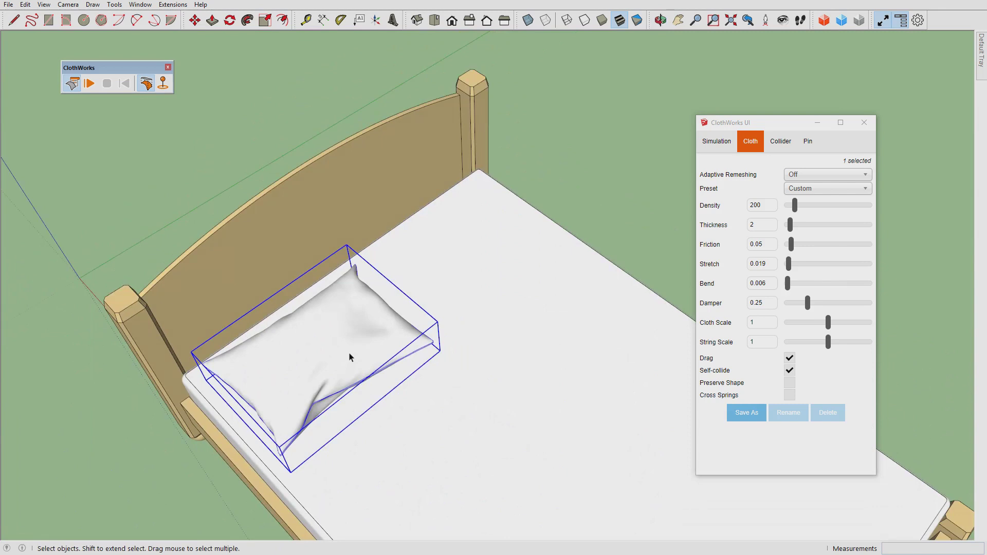
# - Copy the draped pillow along the headboard to the far half of the mattress and rotate the copy about 3.5 degrees
pyautogui.press('m')
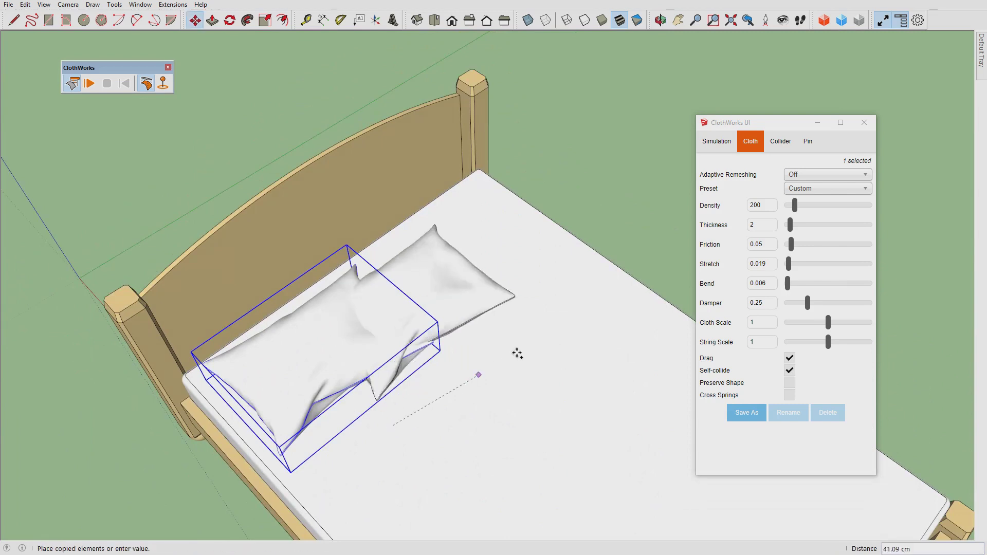
pyautogui.click(533, 313)
pyautogui.scroll(5, 478, 264)
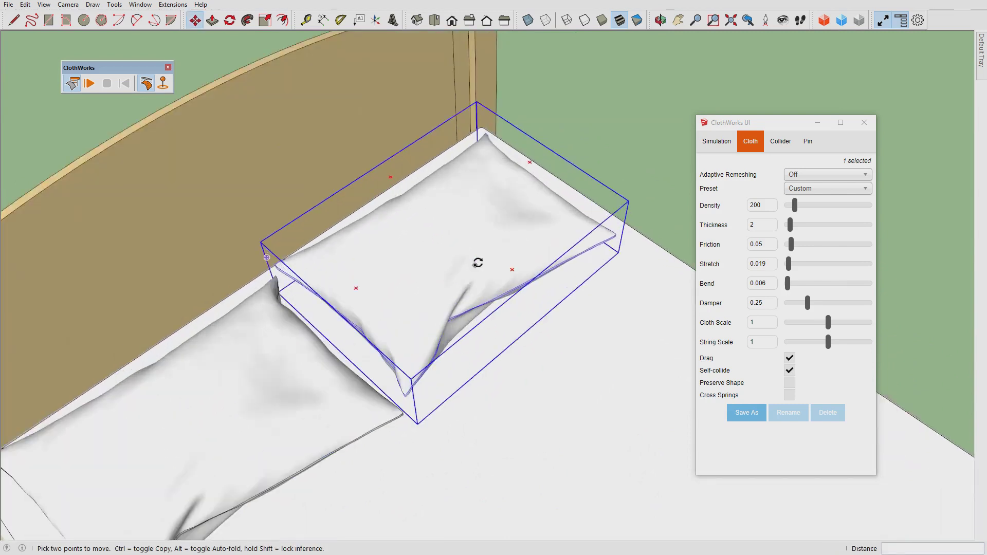
pyautogui.press('q')
pyautogui.scroll(1, 478, 263)
pyautogui.click(521, 368)
pyautogui.click(621, 302)
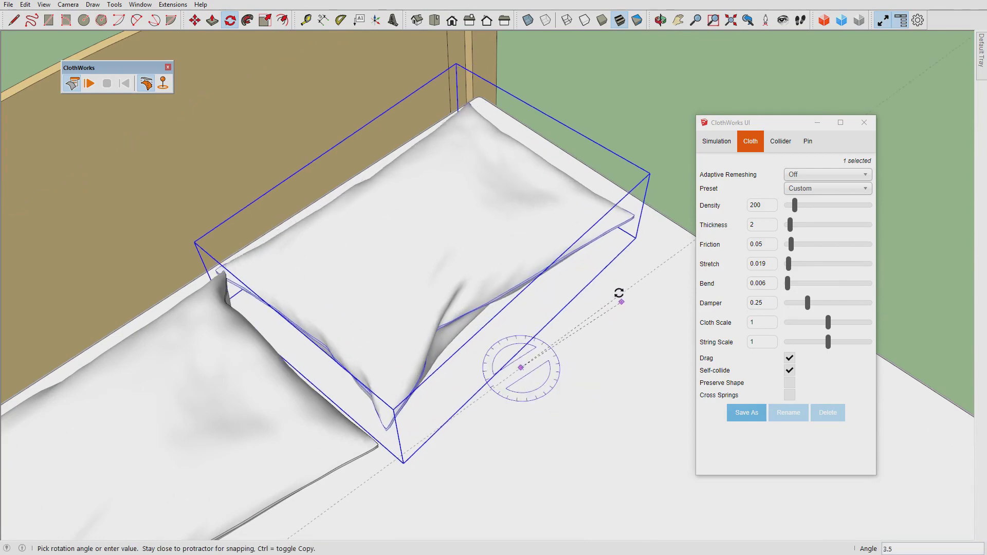
pyautogui.click(617, 288)
pyautogui.press('space')
# - Move the copied pillow slightly along the mattress and clear the selection
pyautogui.scroll(-4, 550, 313)
pyautogui.moveTo(537, 307)
pyautogui.mouseDown(button='middle')
pyautogui.moveTo(480, 384)
pyautogui.moveTo(535, 298)
pyautogui.mouseUp(button='middle')
pyautogui.scroll(2, 497, 392)
pyautogui.press('m')
pyautogui.click(499, 392)
pyautogui.click(524, 373)
pyautogui.press('space')
pyautogui.hotkey('ctrl', 't')
pyautogui.moveTo(469, 410); pyautogui.dragTo(503, 331, button='middle')
pyautogui.click(503, 329)
pyautogui.scroll(-3, 408, 331)
# - Select both pillows and turn them into ClothWorks colliders
pyautogui.keyDown('shift'); pyautogui.click(391, 340); pyautogui.keyUp('shift')
pyautogui.scroll(-2, 432, 459)
pyautogui.click(435, 429)
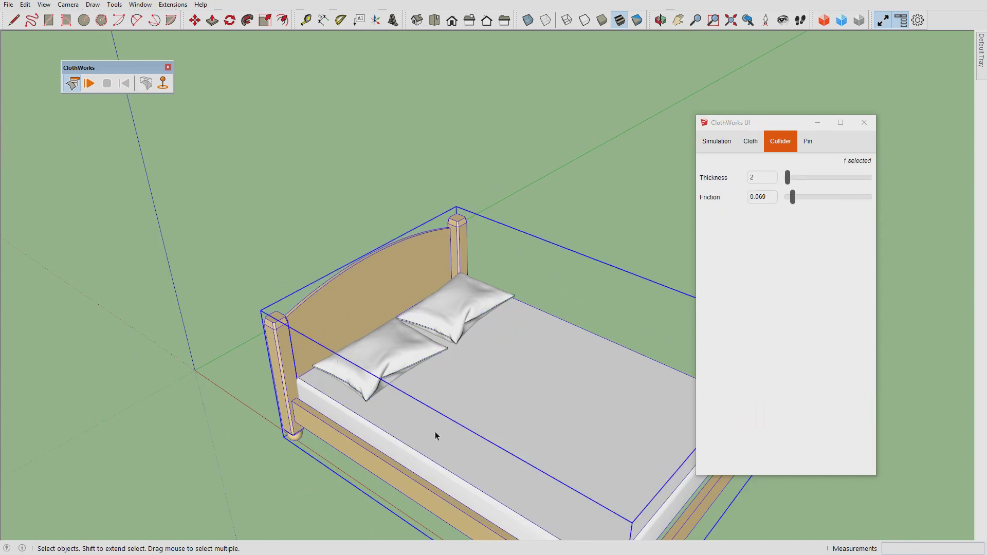
pyautogui.click(392, 359)
pyautogui.click(451, 337)
pyautogui.rightClick(458, 395)
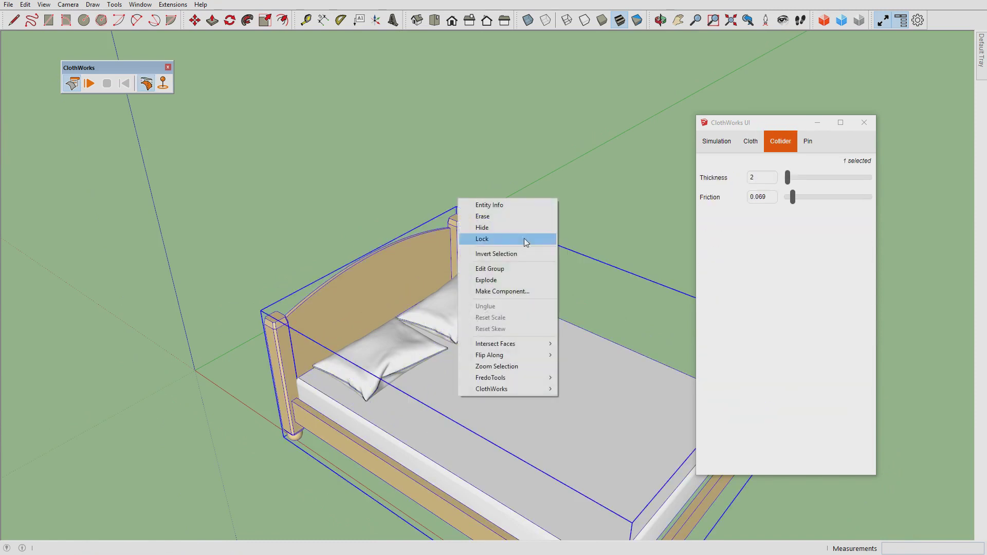
pyautogui.click(419, 343)
pyautogui.keyDown('shift'); pyautogui.click(448, 316); pyautogui.keyUp('shift')
pyautogui.rightClick(448, 314)
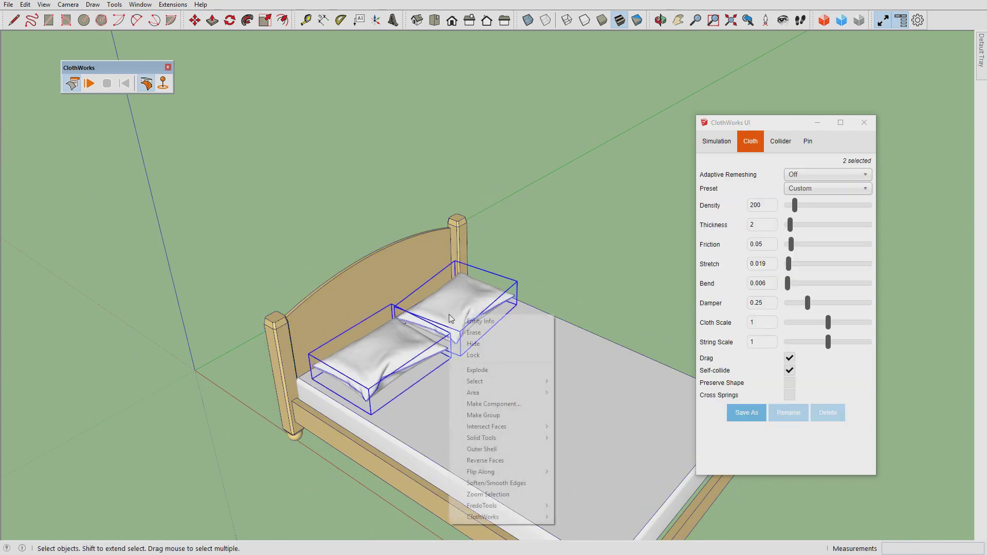
pyautogui.moveTo(519, 517)
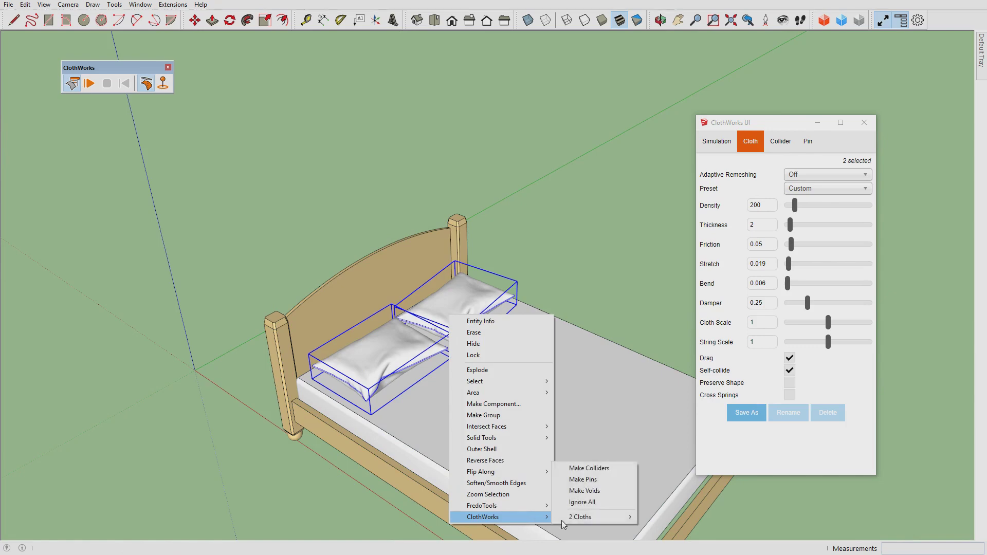
pyautogui.click(585, 471)
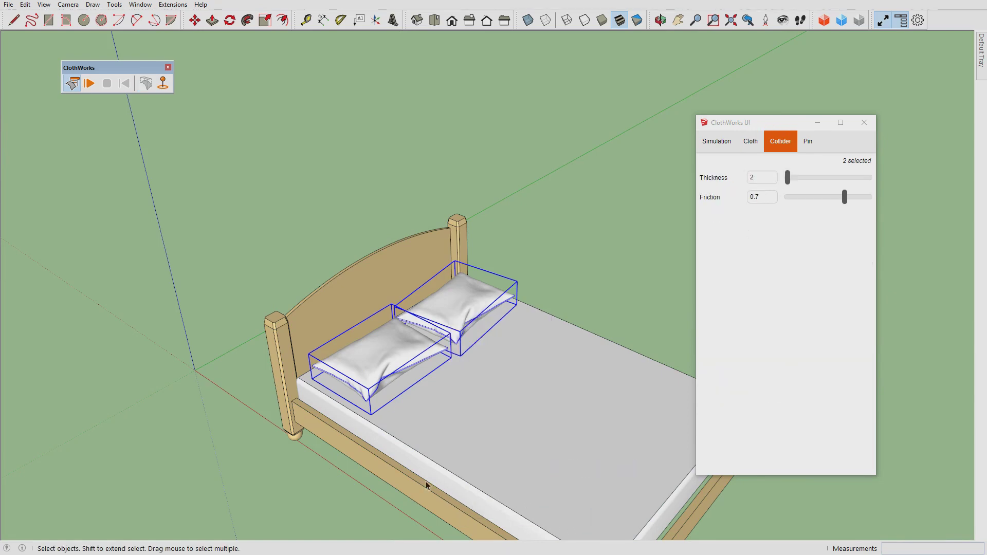
# - Examine the bed with its two pillows from the side, the foot end and above
pyautogui.moveTo(425, 485); pyautogui.dragTo(385, 354, button='middle')
pyautogui.scroll(4, 531, 354)
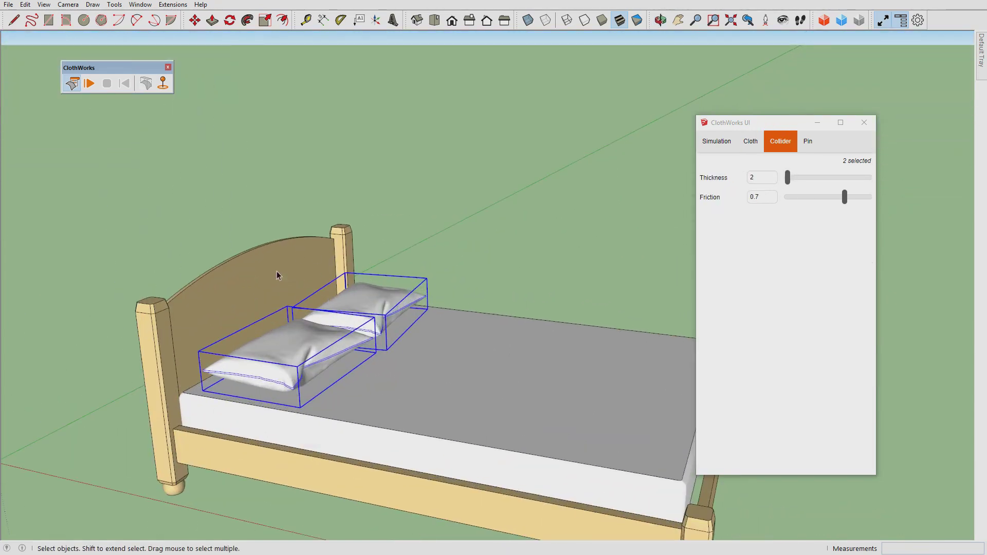
pyautogui.scroll(-4, 467, 337)
pyautogui.scroll(3, 483, 340)
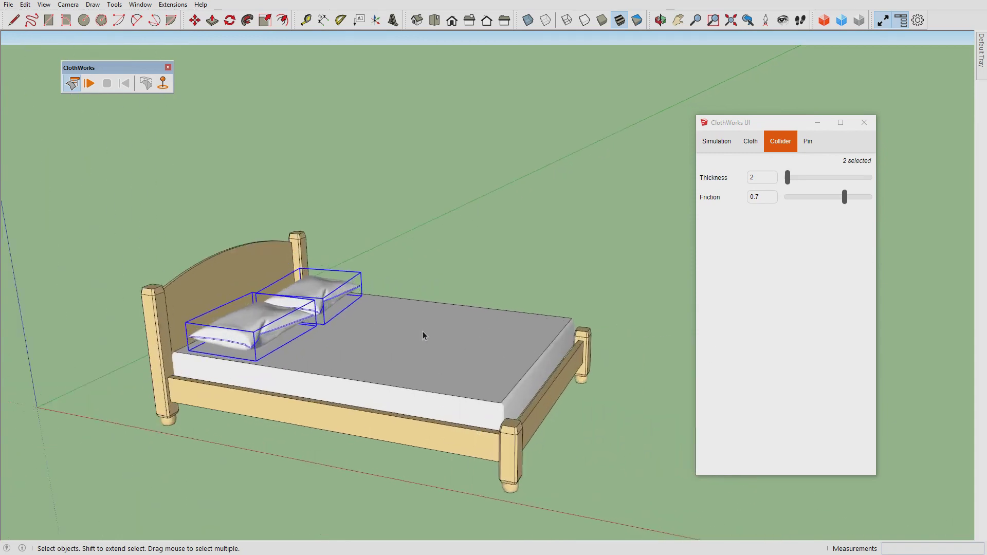
pyautogui.moveTo(420, 332); pyautogui.dragTo(522, 332, button='middle')
pyautogui.scroll(2, 522, 332)
pyautogui.moveTo(403, 367); pyautogui.dragTo(359, 380, button='middle')
pyautogui.scroll(-4, 350, 355)
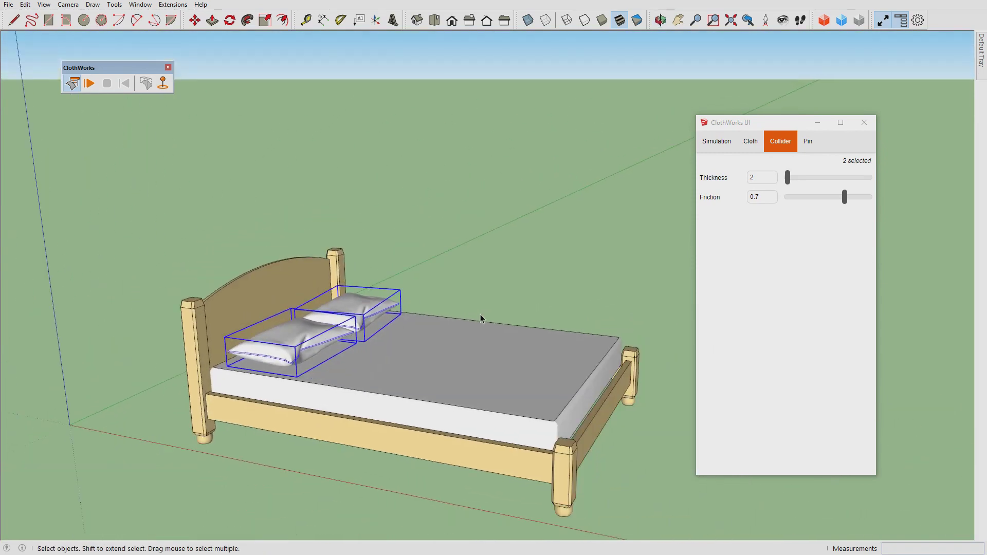
pyautogui.moveTo(480, 314); pyautogui.dragTo(445, 418, button='middle')
pyautogui.scroll(2, 410, 396)
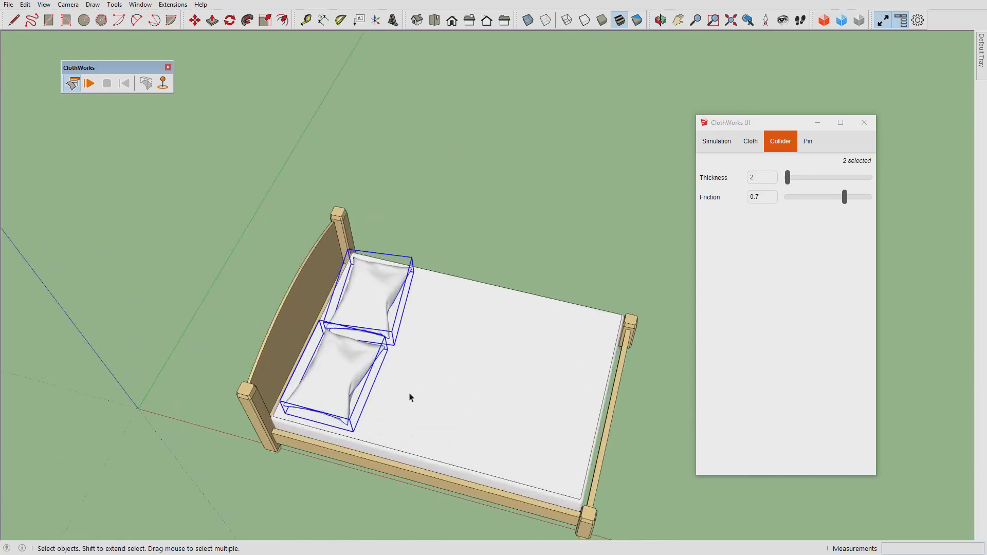
pyautogui.scroll(-2, 406, 380)
pyautogui.scroll(4, 294, 403)
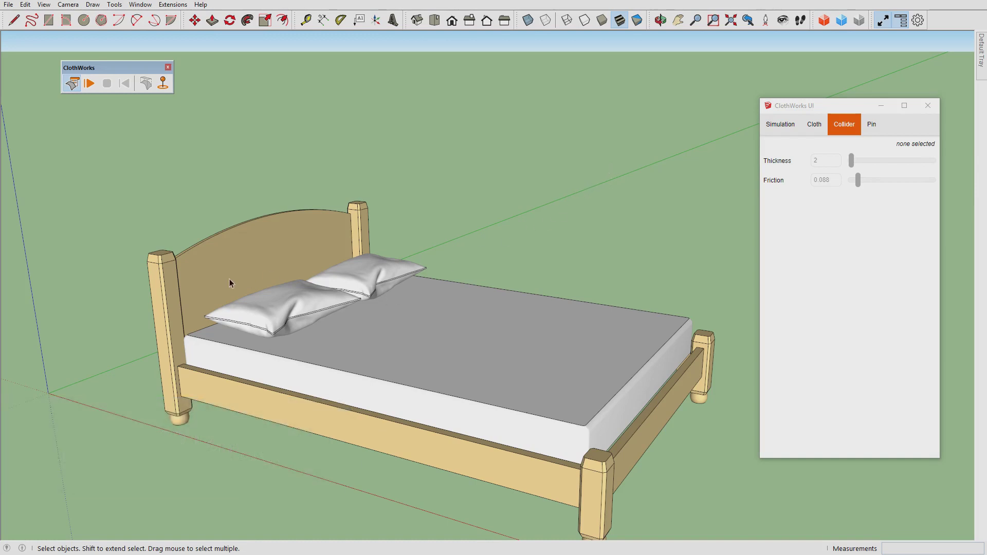
pyautogui.moveTo(591, 339); pyautogui.dragTo(594, 295, button='middle')
pyautogui.moveTo(685, 335); pyautogui.dragTo(591, 488, button='middle')
pyautogui.scroll(3, 594, 495)
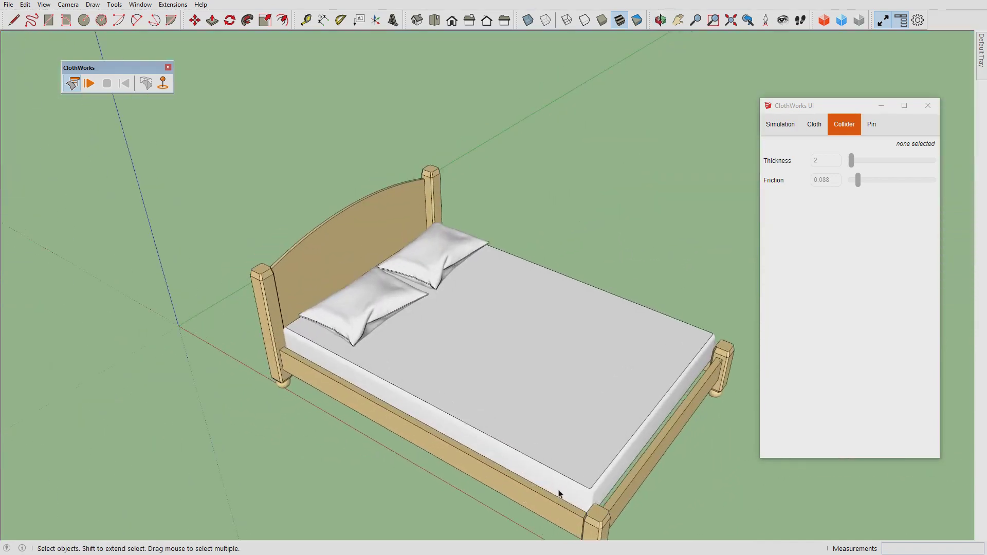
# - Draw a rectangle covering the mattress footprint at its lower edge and select the new face
pyautogui.moveTo(527, 471); pyautogui.dragTo(319, 390, button='middle')
pyautogui.scroll(2, 314, 380)
pyautogui.press('r')
pyautogui.click(297, 349)
pyautogui.moveTo(374, 365); pyautogui.dragTo(359, 436, button='middle')
pyautogui.scroll(3, 215, 338)
pyautogui.click(209, 336)
pyautogui.press('space')
pyautogui.click(359, 436)
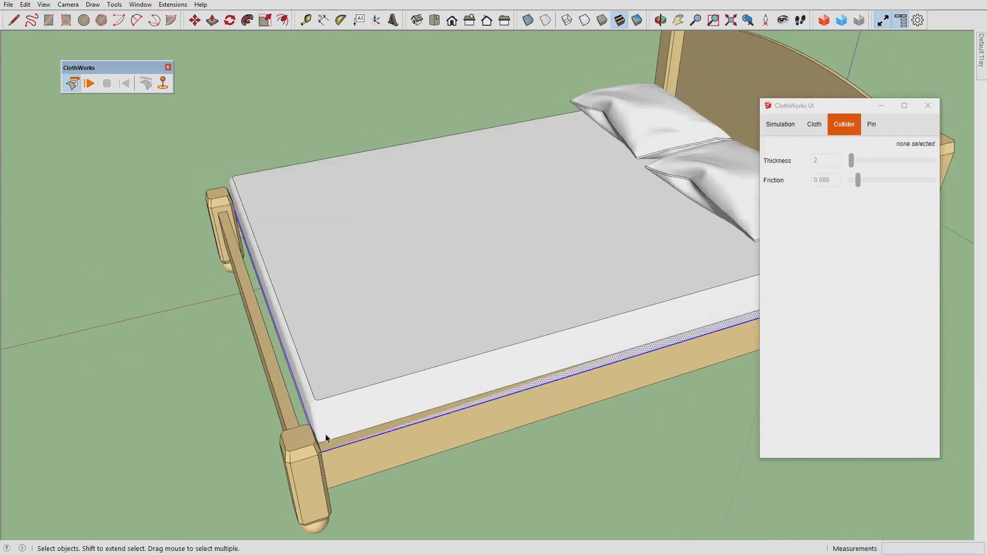
# - Move the rectangular face 60 cm straight up so it hovers above the mattress and pillows
pyautogui.scroll(-2, 326, 438)
pyautogui.press('m')
pyautogui.scroll(1, 401, 429)
pyautogui.click(439, 404)
pyautogui.press('Up')
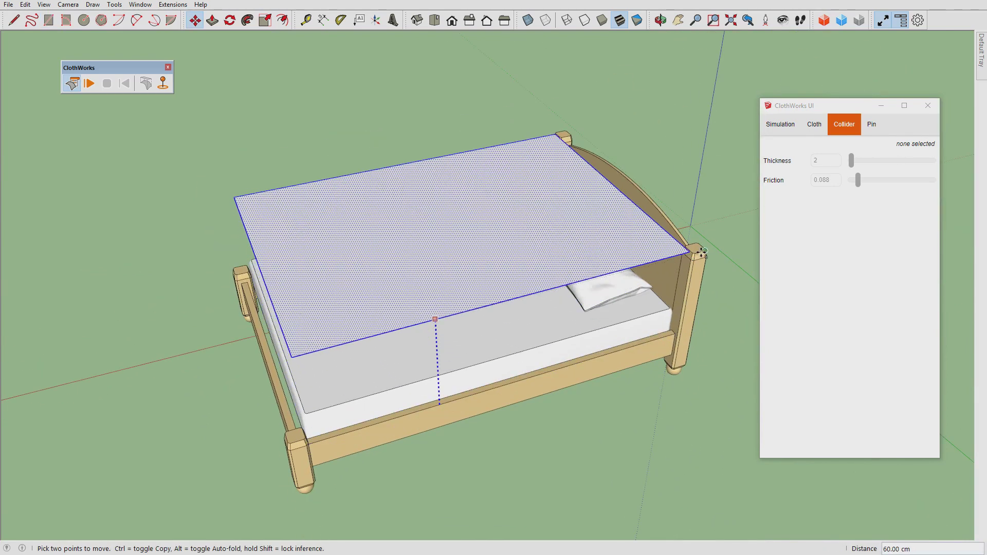
pyautogui.moveTo(699, 265); pyautogui.dragTo(360, 309, button='middle')
# - Move the blanket face's foot-end edge outward about 16 cm beyond the foot of the bed
pyautogui.scroll(1, 354, 324)
pyautogui.press('space')
pyautogui.click(341, 320)
pyautogui.click(340, 321)
pyautogui.press('m')
pyautogui.click(341, 323)
pyautogui.moveTo(341, 323); pyautogui.dragTo(168, 237, button='middle')
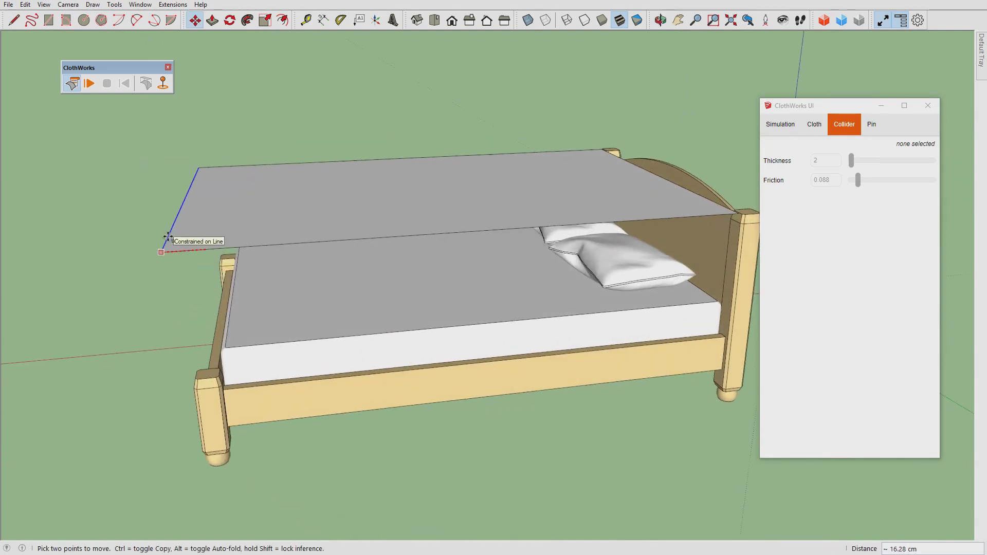
pyautogui.click(168, 237)
pyautogui.press('space')
pyautogui.moveTo(175, 227); pyautogui.dragTo(202, 163, button='middle')
pyautogui.moveTo(220, 214); pyautogui.dragTo(208, 297, button='middle')
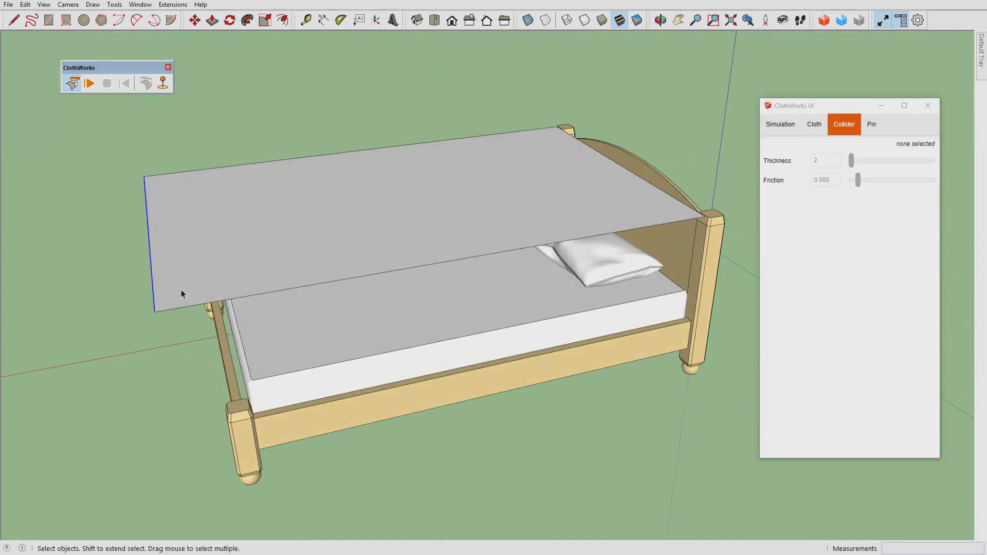
# - Pull the blanket face's foot-end edge slightly back toward the bed and move its headboard-end edge 10 cm outward
pyautogui.press('m')
pyautogui.click(161, 278)
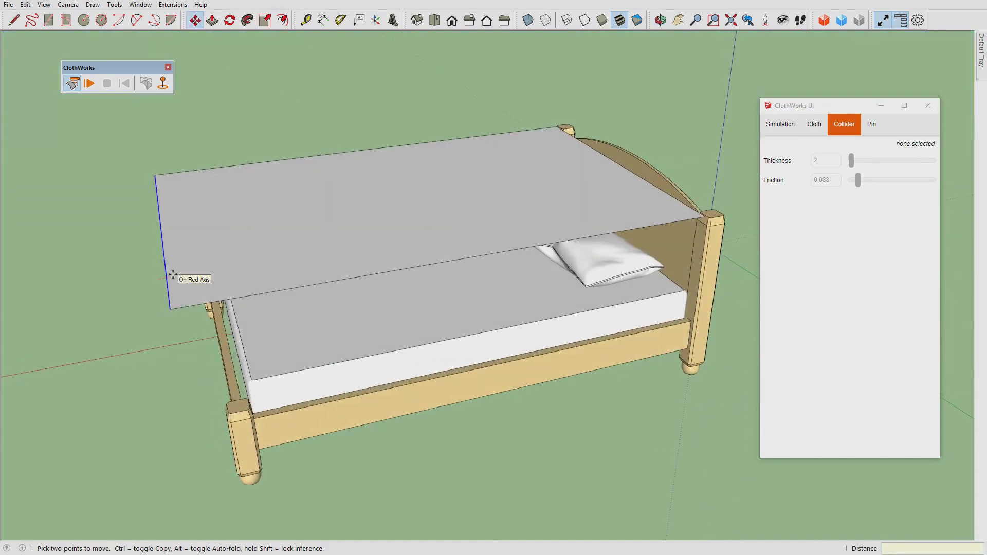
pyautogui.press('Return')
pyautogui.moveTo(515, 312); pyautogui.dragTo(720, 198, button='middle')
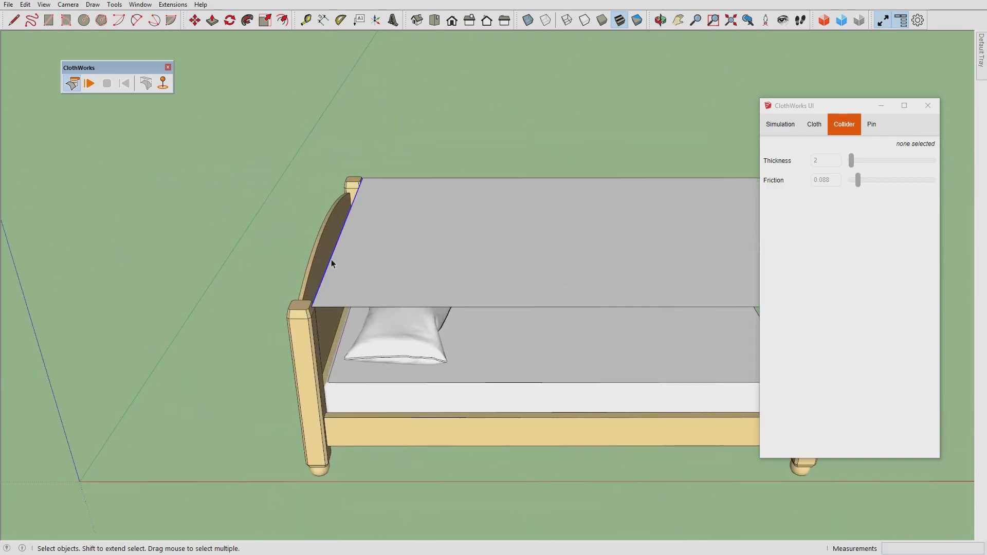
pyautogui.press('m')
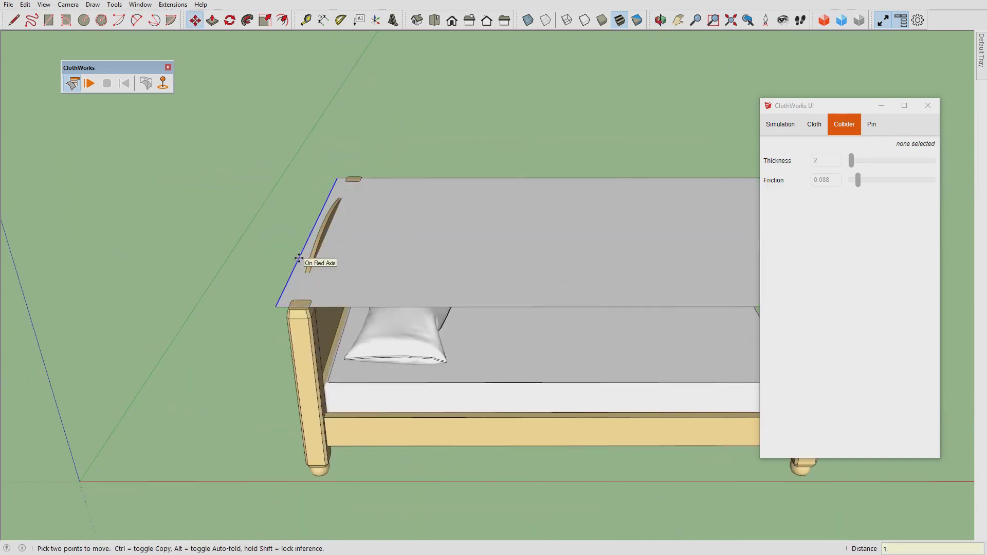
pyautogui.press('Return')
pyautogui.press('space')
# - Move one long side edge of the blanket face outward so it overhangs the bed further
pyautogui.moveTo(391, 245); pyautogui.dragTo(149, 304, button='middle')
pyautogui.click(377, 286)
pyautogui.press('m')
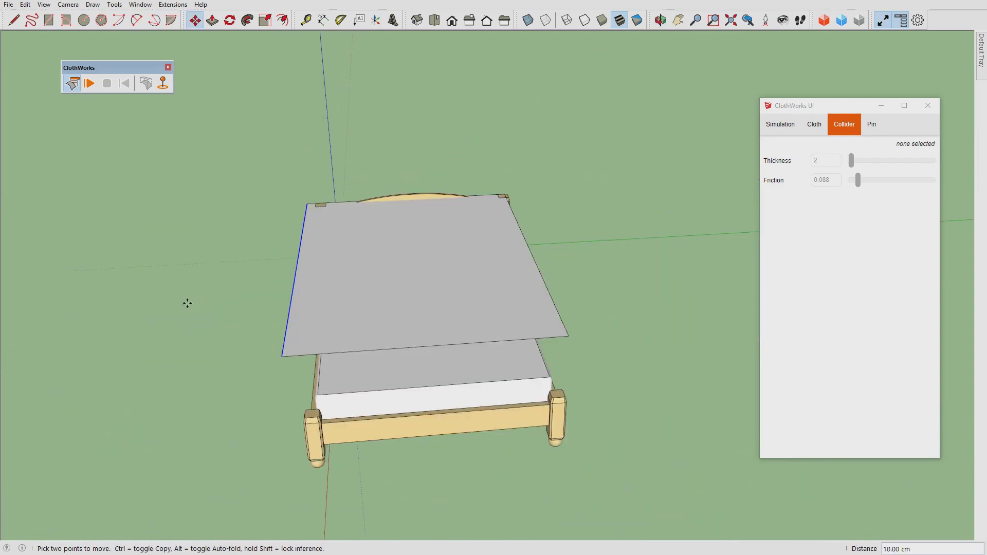
pyautogui.click(187, 303)
pyautogui.press('Return')
pyautogui.press('space')
# - Move the opposite long side edge of the blanket face 20 cm outward
pyautogui.click(532, 264)
pyautogui.press('m')
pyautogui.click(532, 264)
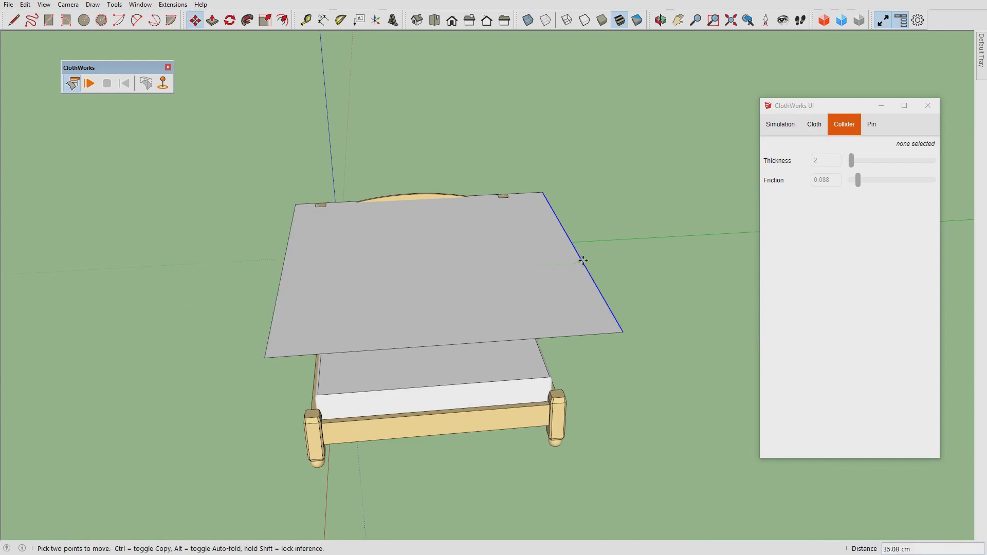
pyautogui.press('Return')
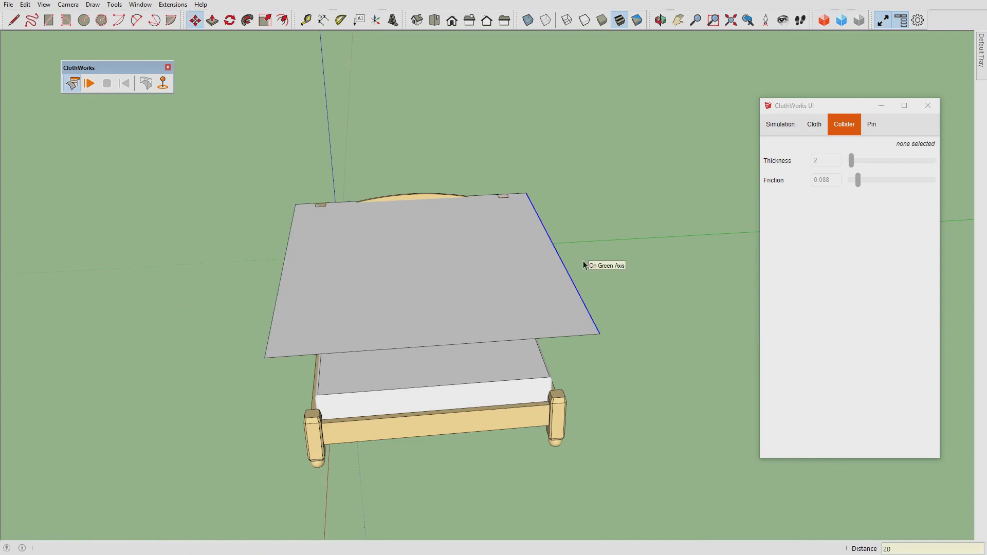
pyautogui.press('space')
# - Select the enlarged blanket face and turn it into a group
pyautogui.click(516, 280)
pyautogui.rightClick(516, 280)
pyautogui.click(551, 368)
# - Raise the blanket group slightly straight up so it clears the headboard posts
pyautogui.moveTo(220, 356); pyautogui.dragTo(663, 330, button='middle')
pyautogui.scroll(3, 663, 330)
pyautogui.moveTo(592, 332); pyautogui.dragTo(596, 249, button='middle')
pyautogui.press('m')
pyautogui.scroll(1, 596, 248)
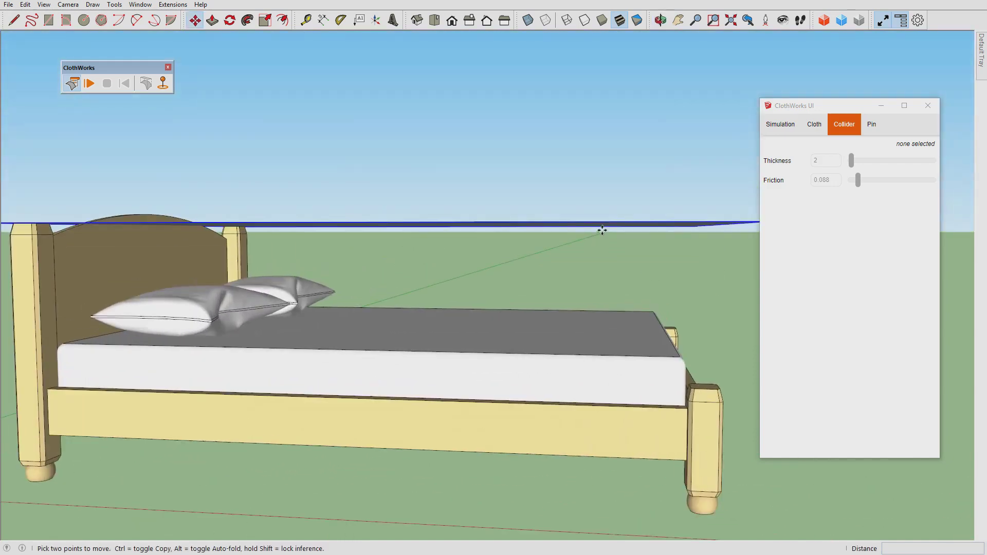
pyautogui.click(601, 230)
pyautogui.click(602, 198)
pyautogui.press('space')
# - Set the ClothWorks simulation gravity to 9.8
pyautogui.moveTo(542, 270); pyautogui.dragTo(466, 298, button='middle')
pyautogui.click(780, 124)
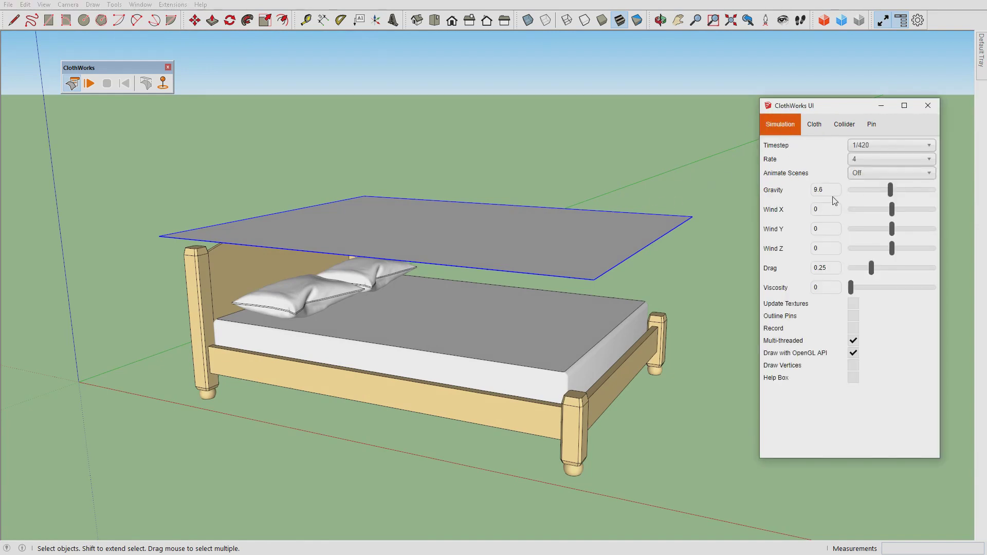
pyautogui.moveTo(832, 190); pyautogui.dragTo(790, 190)
pyautogui.moveTo(891, 192); pyautogui.dragTo(894, 192)
pyautogui.moveTo(679, 229); pyautogui.dragTo(591, 277, button='middle')
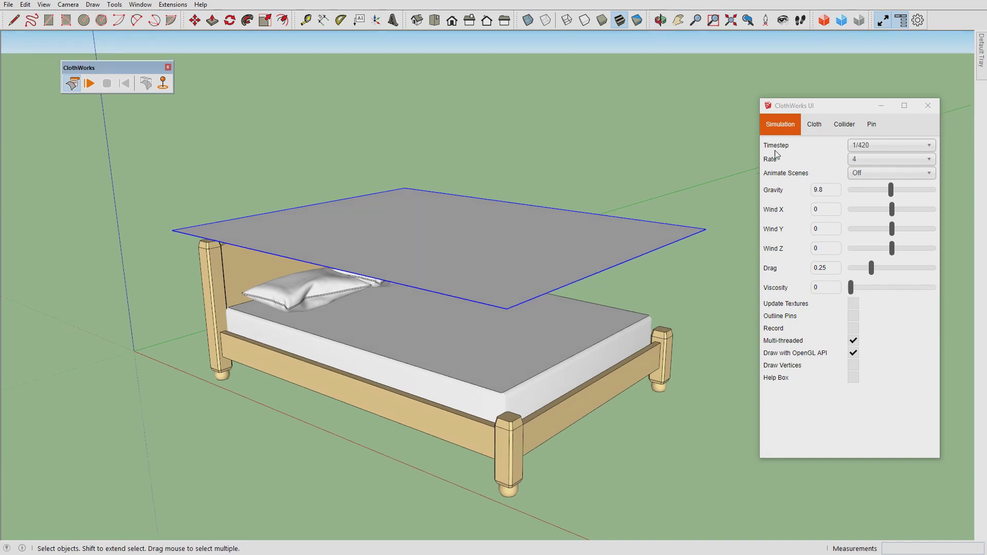
# - Set the shared cloth preset's thickness to 2 and enable self-collision
pyautogui.click(814, 124)
pyautogui.moveTo(620, 229); pyautogui.dragTo(817, 230, button='middle')
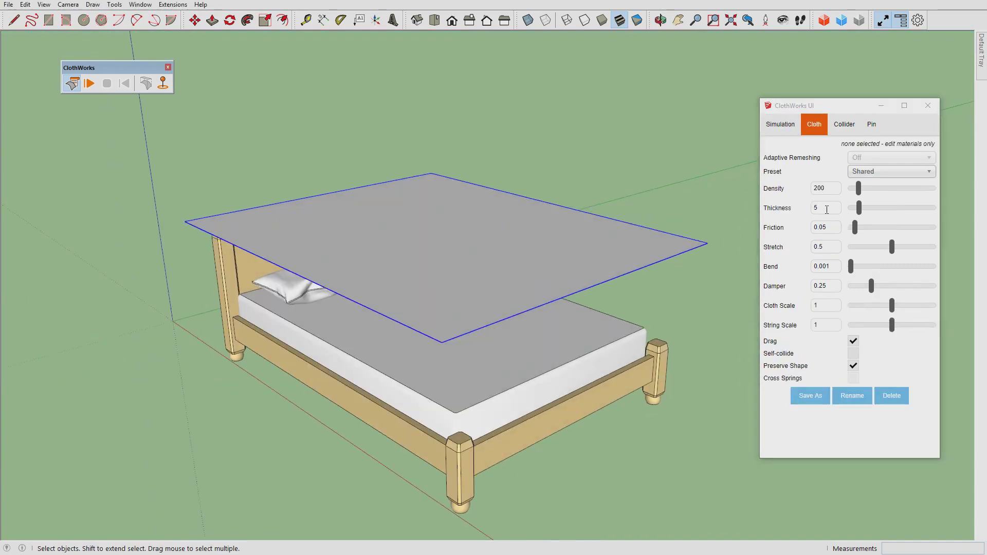
pyautogui.doubleClick(827, 209)
pyautogui.write('2')
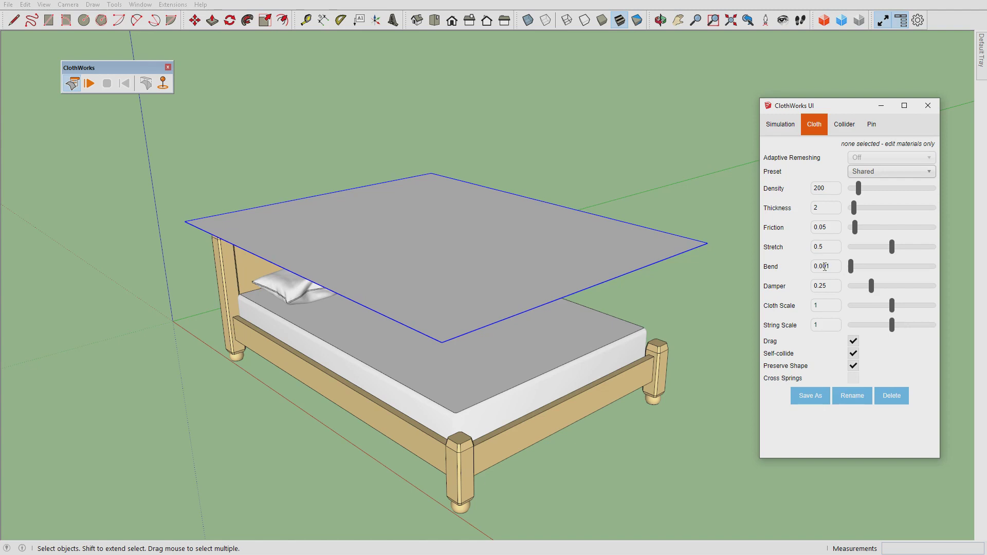
# - Convert the blanket group into a ClothWorks cloth
pyautogui.moveTo(740, 267); pyautogui.dragTo(519, 250, button='middle')
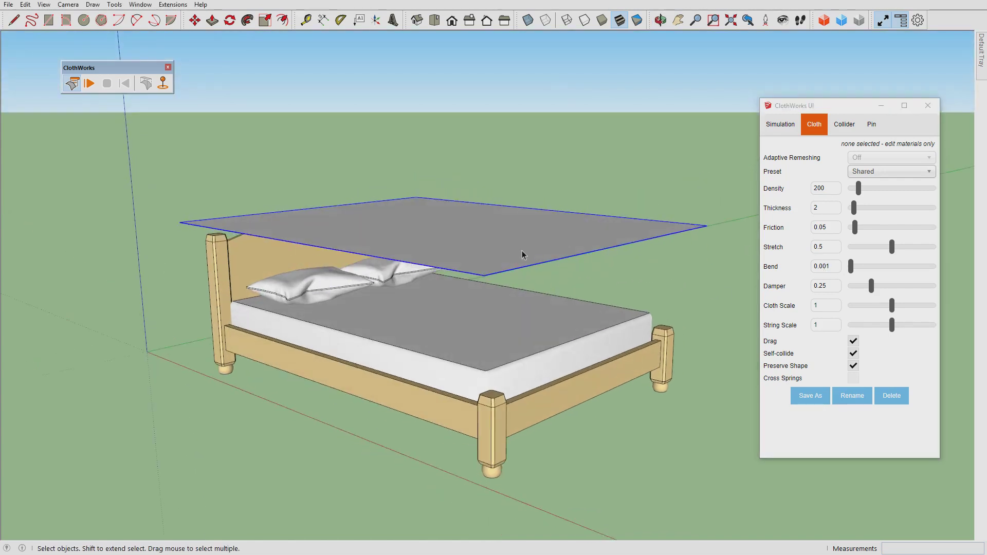
pyautogui.rightClick(522, 248)
pyautogui.moveTo(591, 440)
pyautogui.click(650, 434)
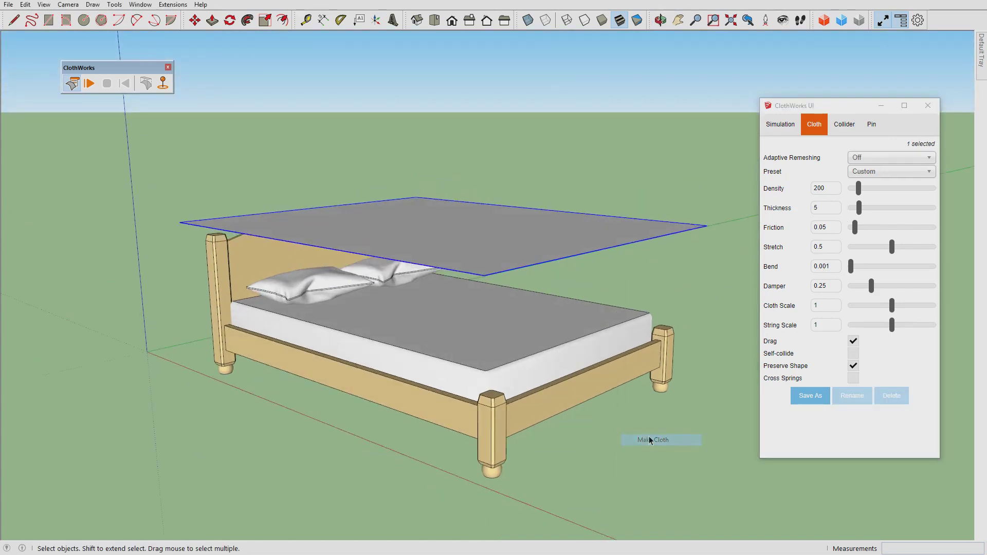
# - Set the blanket cloth's thickness to 2, enable self-collision and set adaptive remeshing to Refine 6
pyautogui.doubleClick(832, 210)
pyautogui.write('2')
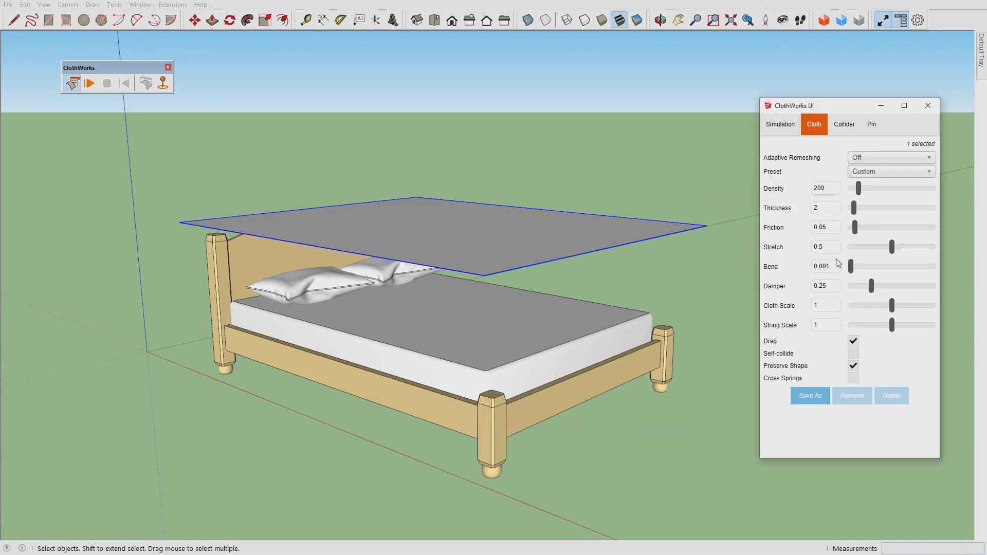
pyautogui.click(782, 356)
pyautogui.click(883, 158)
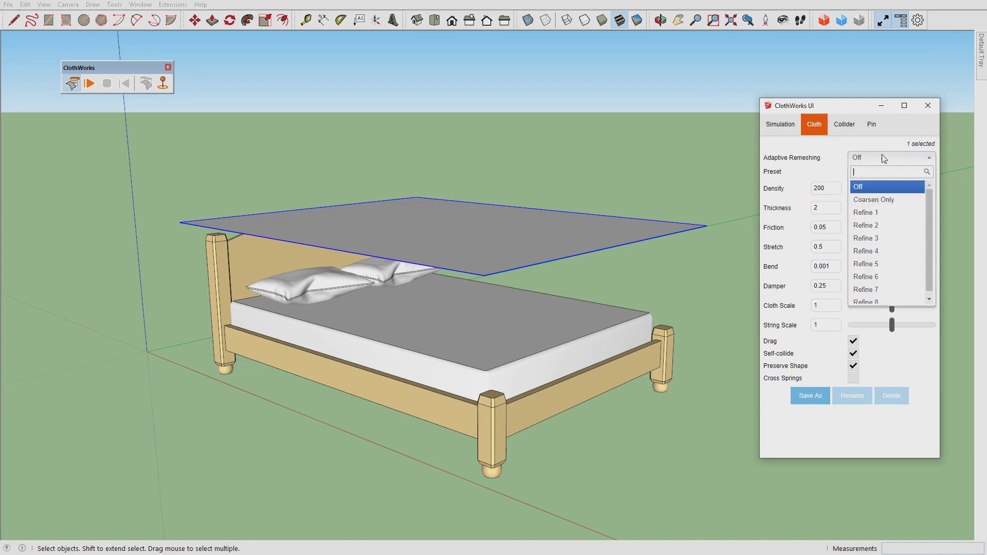
pyautogui.click(887, 277)
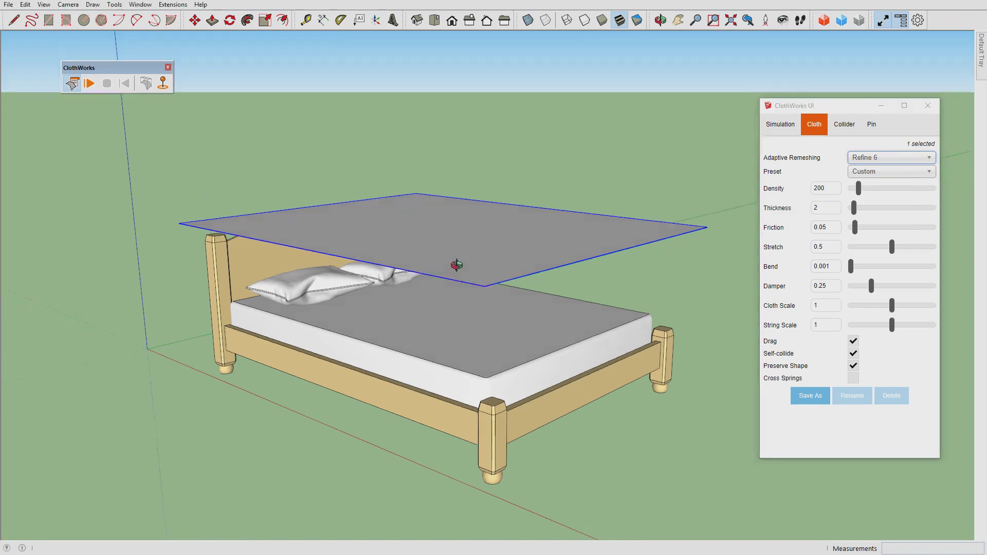
# - Apply a quadrilateral grid with resolution 50 to the blanket cloth
pyautogui.rightClick(457, 256)
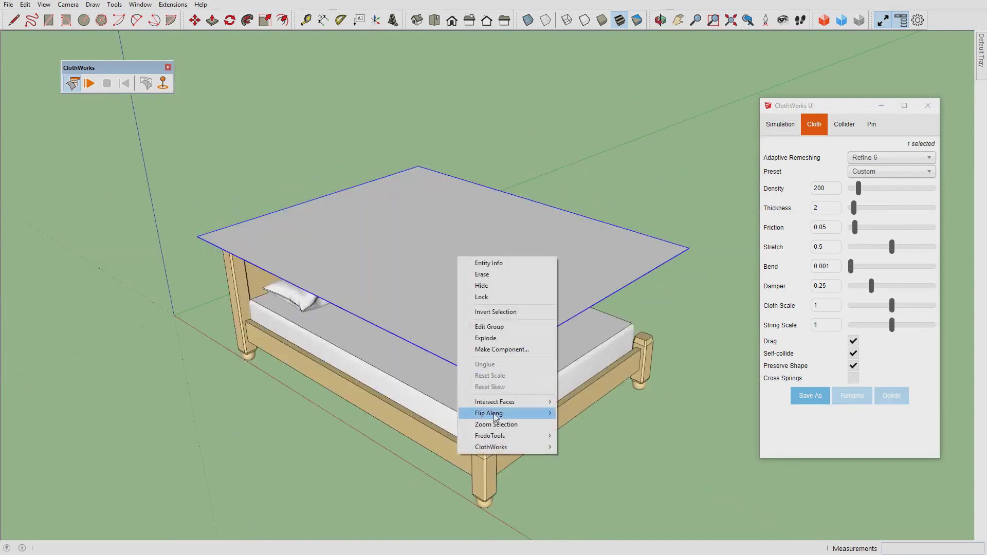
pyautogui.moveTo(510, 446)
pyautogui.moveTo(587, 494)
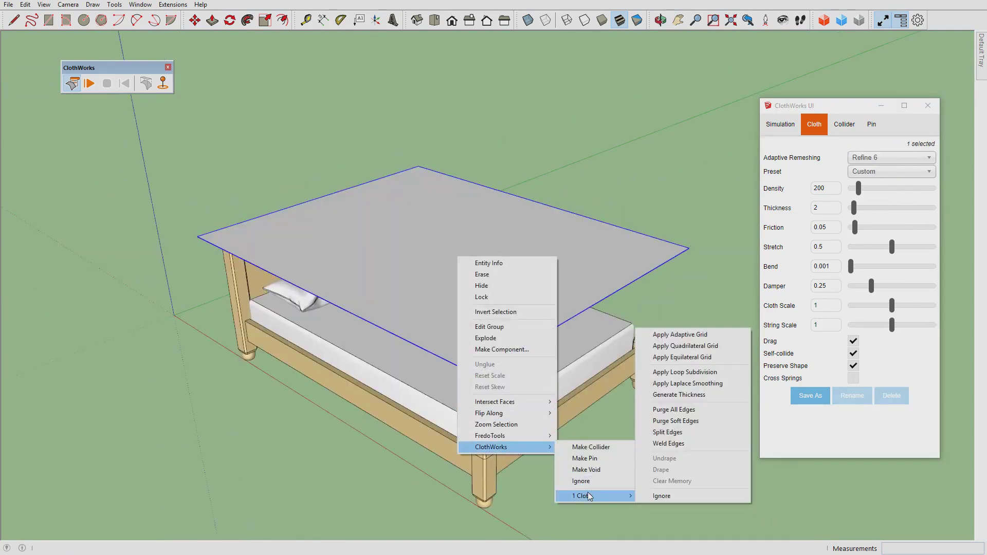
pyautogui.click(707, 350)
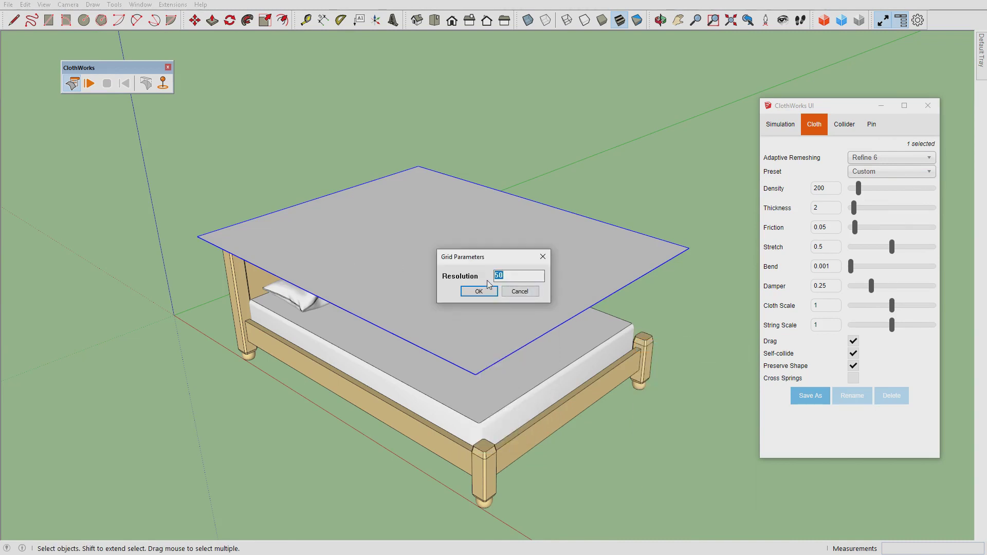
pyautogui.click(473, 291)
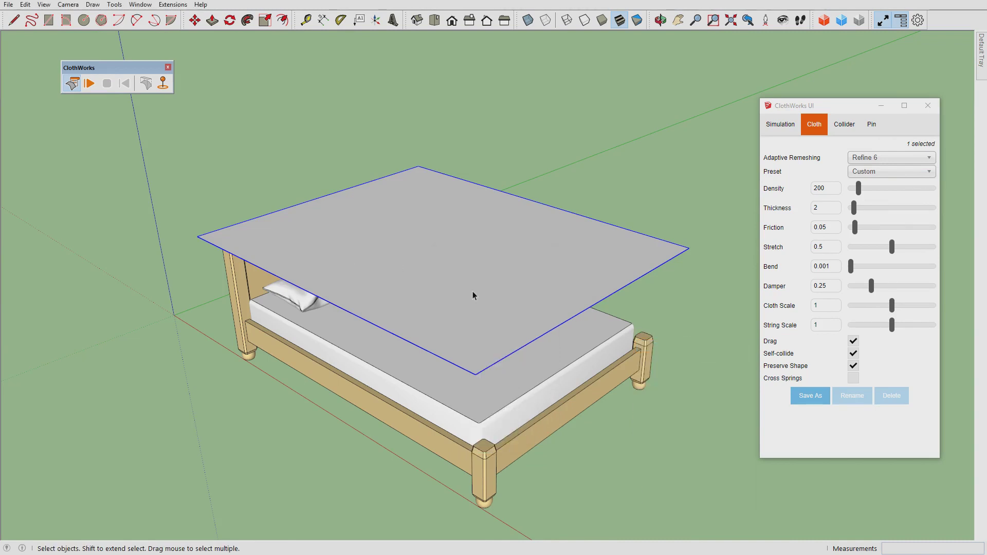
# - Open the blanket group to inspect its hidden grid, close it and reselect the blanket
pyautogui.moveTo(464, 271); pyautogui.dragTo(525, 324, button='middle')
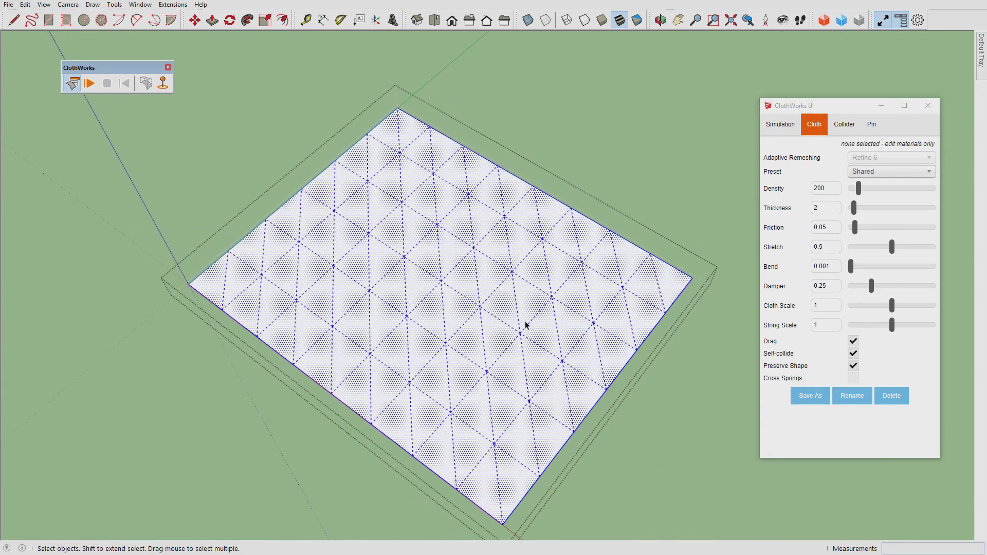
pyautogui.click(610, 177)
pyautogui.click(573, 292)
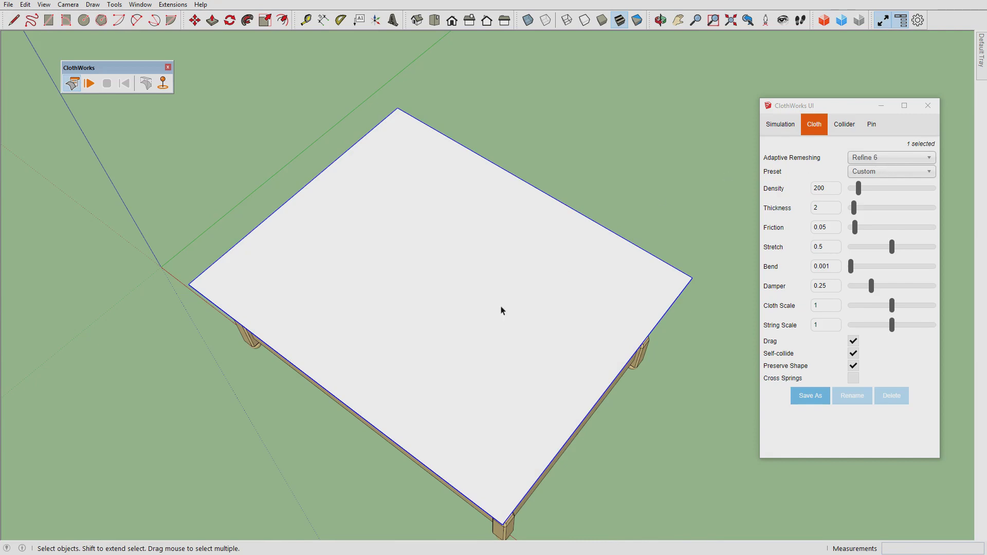
pyautogui.moveTo(501, 310); pyautogui.dragTo(430, 198, button='middle')
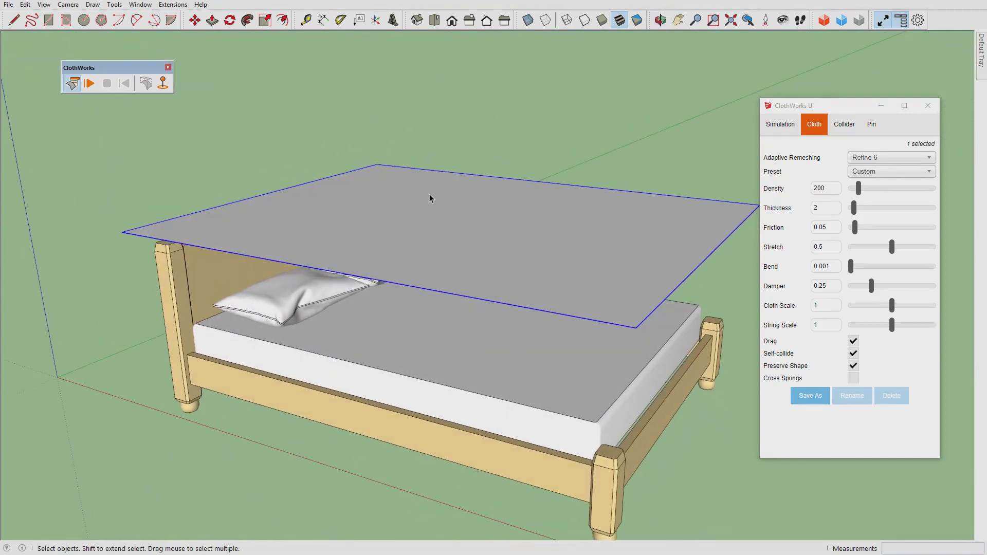
# - Check the collider settings of the mattress, a pillow and the bed frame
pyautogui.click(598, 368)
pyautogui.moveTo(597, 370); pyautogui.dragTo(410, 286, button='middle')
pyautogui.click(362, 286)
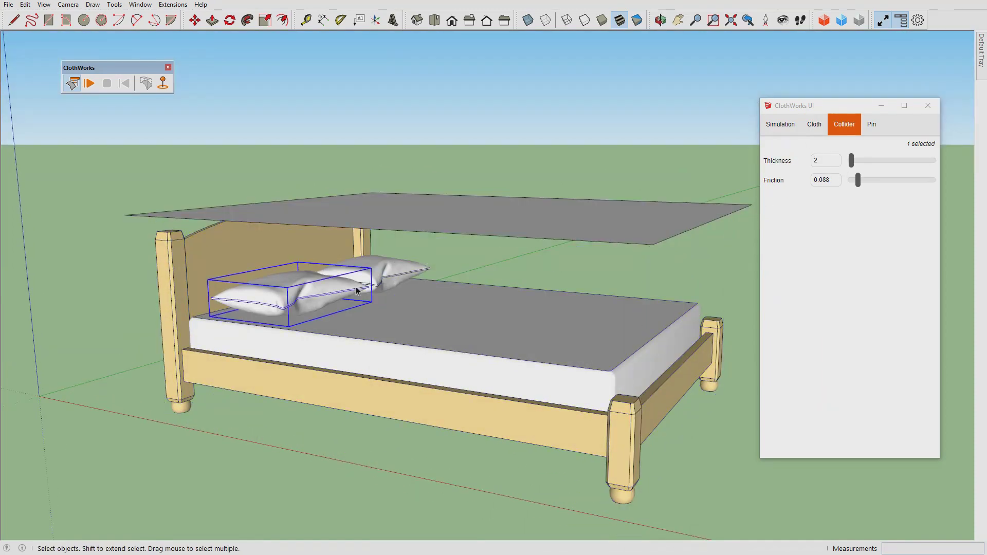
pyautogui.click(513, 187)
pyautogui.moveTo(513, 188); pyautogui.dragTo(419, 246, button='middle')
pyautogui.click(250, 271)
pyautogui.click(243, 138)
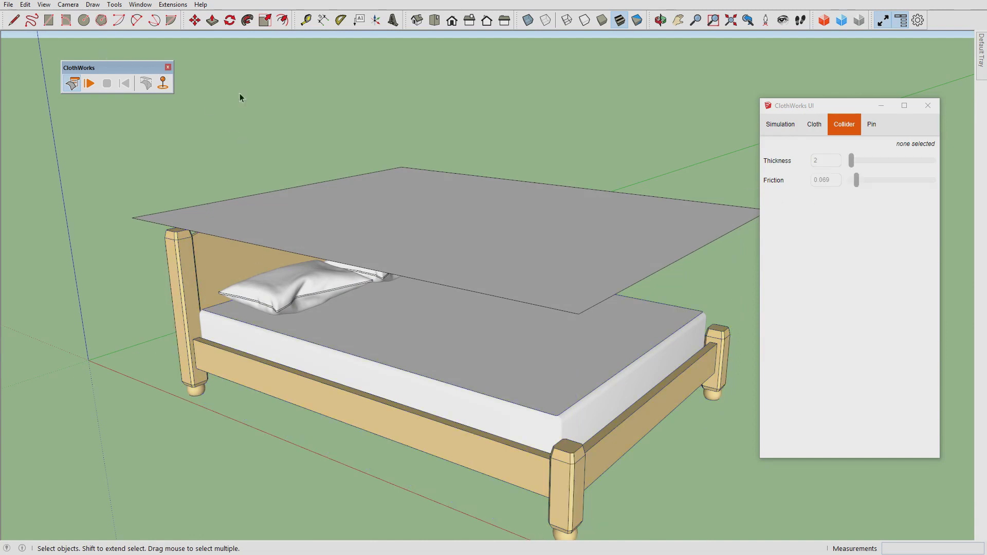
# - Run the cloth simulation until the blanket drapes over the mattress and pillows, and stop it
pyautogui.click(328, 205)
pyautogui.click(286, 135)
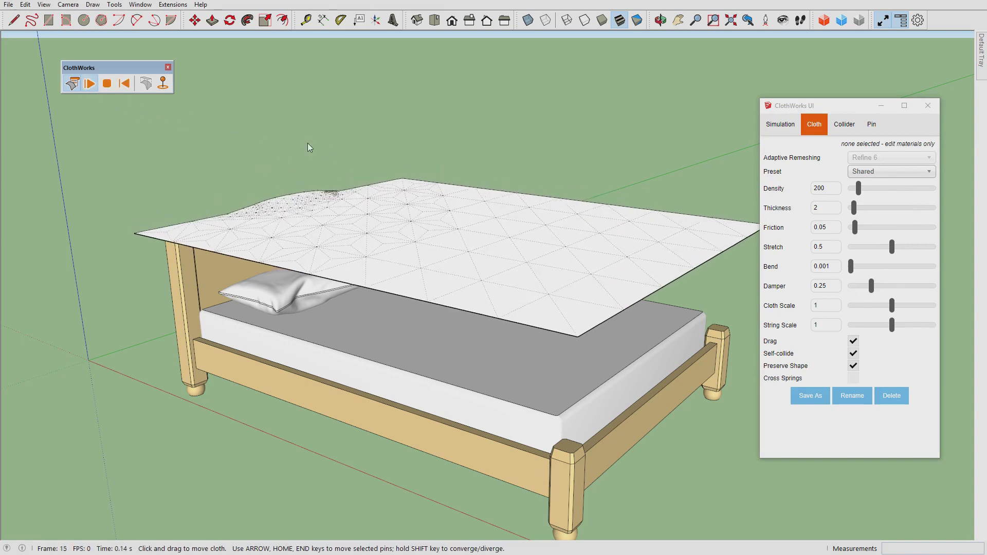
pyautogui.scroll(1, 332, 244)
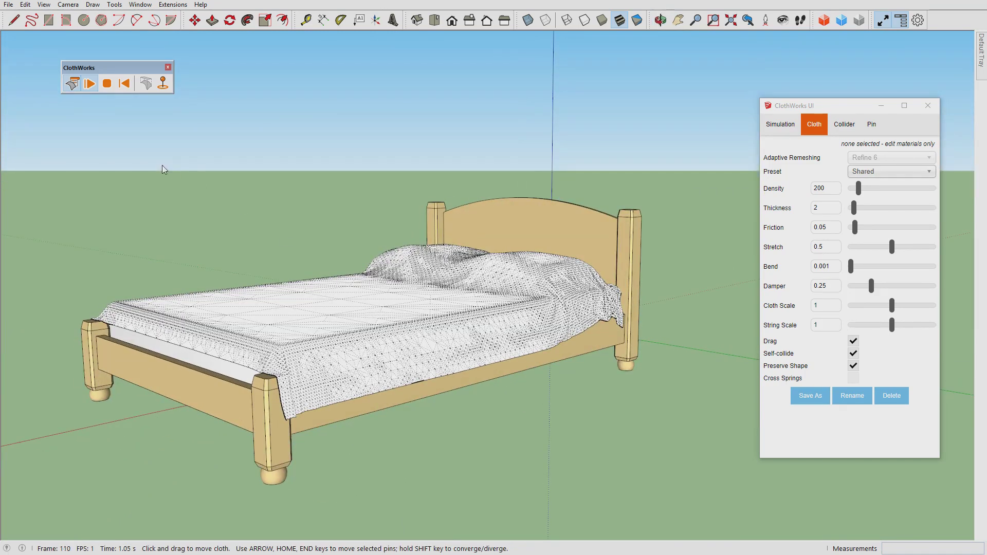
pyautogui.click(108, 85)
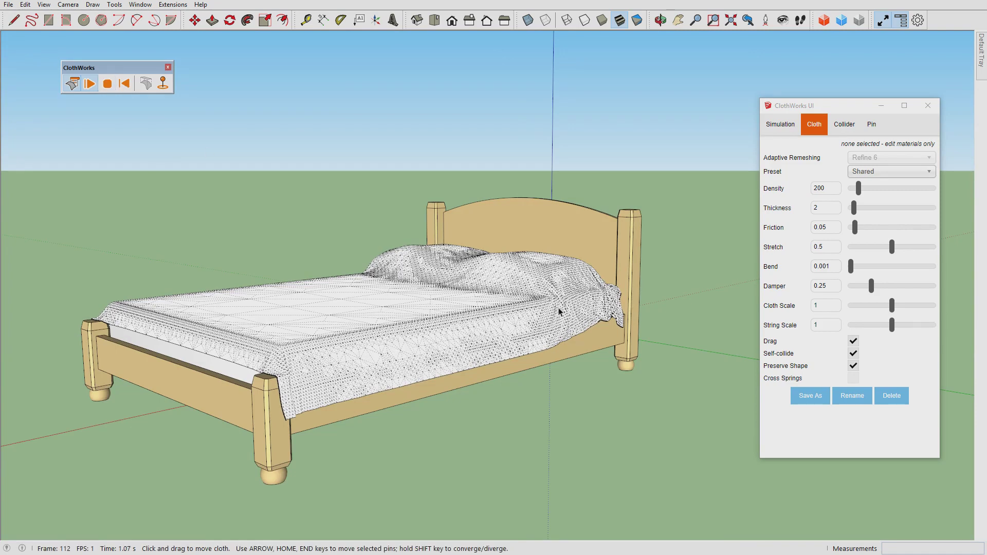
# - Examine the draped blanket's folds over the pillows, along the sides and at the foot-end corner posts
pyautogui.moveTo(559, 311)
pyautogui.mouseDown(button='middle')
pyautogui.moveTo(510, 434)
pyautogui.moveTo(332, 280)
pyautogui.moveTo(425, 245)
pyautogui.mouseUp(button='middle')
pyautogui.scroll(6, 625, 272)
pyautogui.moveTo(625, 273); pyautogui.dragTo(500, 361, button='middle')
pyautogui.scroll(-3, 651, 378)
pyautogui.scroll(5, 276, 276)
pyautogui.scroll(-3, 499, 357)
pyautogui.moveTo(373, 329); pyautogui.dragTo(619, 358, button='middle')
pyautogui.scroll(-3, 548, 288)
pyautogui.moveTo(370, 367); pyautogui.dragTo(477, 360, button='middle')
pyautogui.scroll(2, 330, 370)
pyautogui.scroll(3, 387, 357)
# - Simulate the draped blanket a little further to settle its folds, and stop the simulation
pyautogui.rightClick(388, 353)
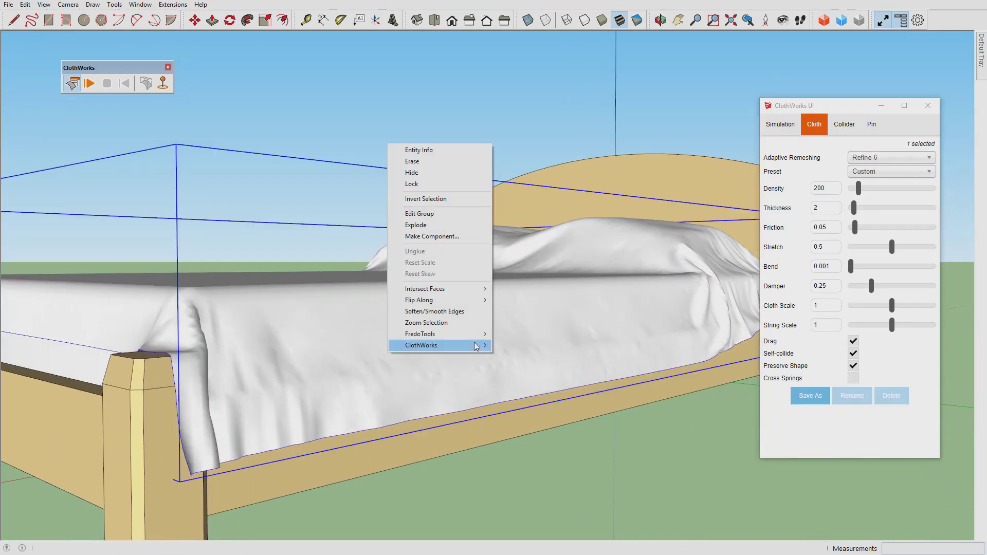
pyautogui.moveTo(475, 346)
pyautogui.click(511, 355)
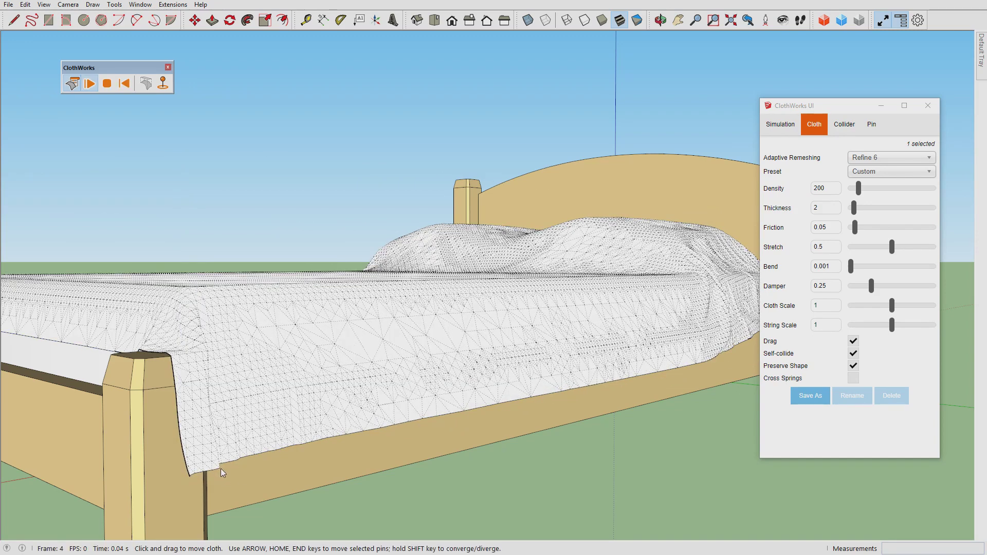
pyautogui.click(382, 381)
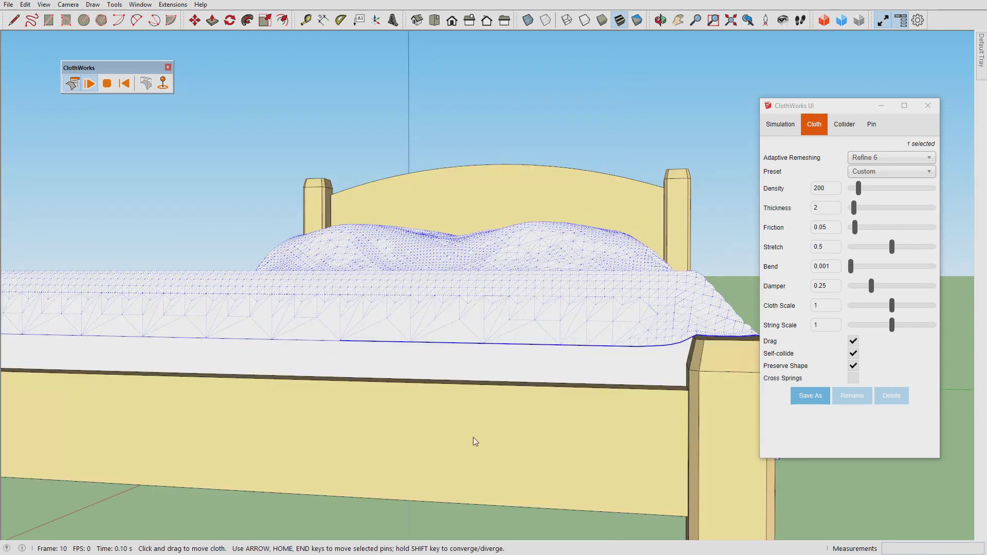
pyautogui.moveTo(473, 437); pyautogui.dragTo(390, 427, button='middle')
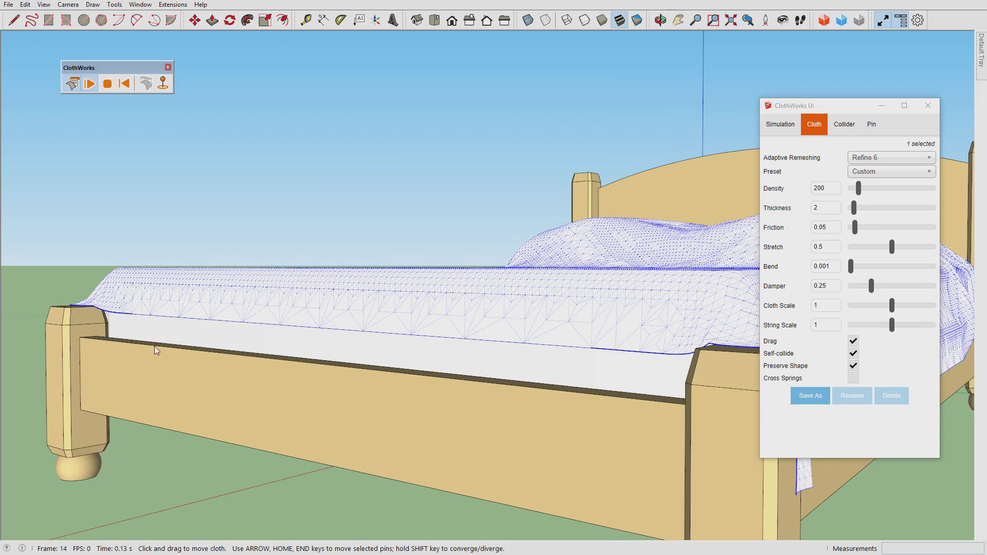
pyautogui.scroll(-5, 107, 367)
pyautogui.scroll(3, 543, 379)
# - Apply Loop Subdivision to the draped blanket cloth to smooth its mesh
pyautogui.moveTo(543, 379); pyautogui.dragTo(447, 352, button='middle')
pyautogui.rightClick(417, 350)
pyautogui.moveTo(492, 344)
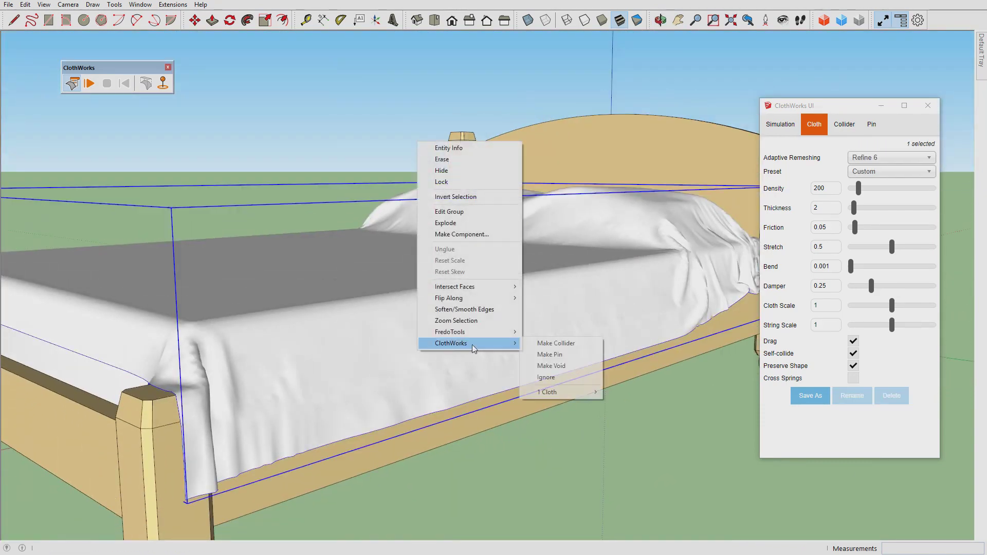
pyautogui.moveTo(565, 396)
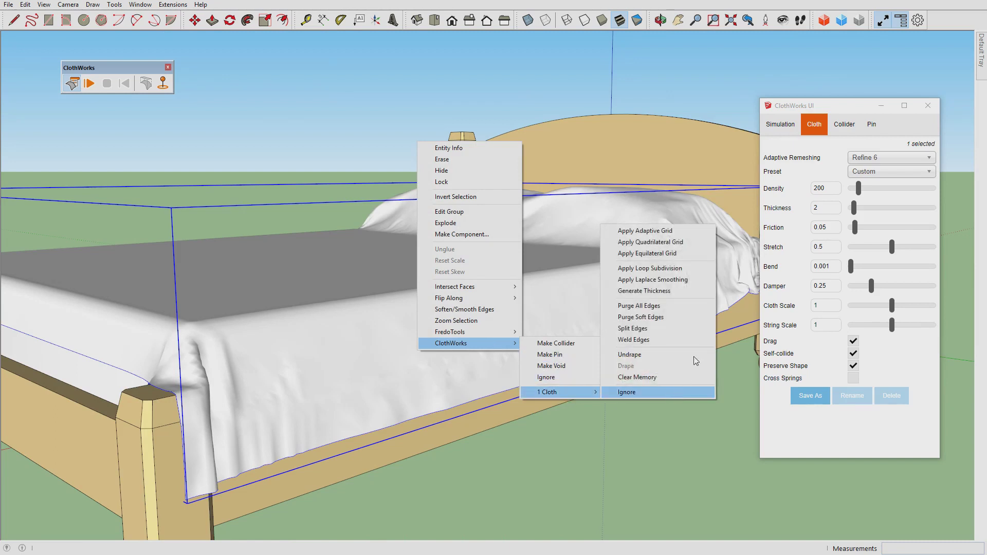
pyautogui.click(663, 268)
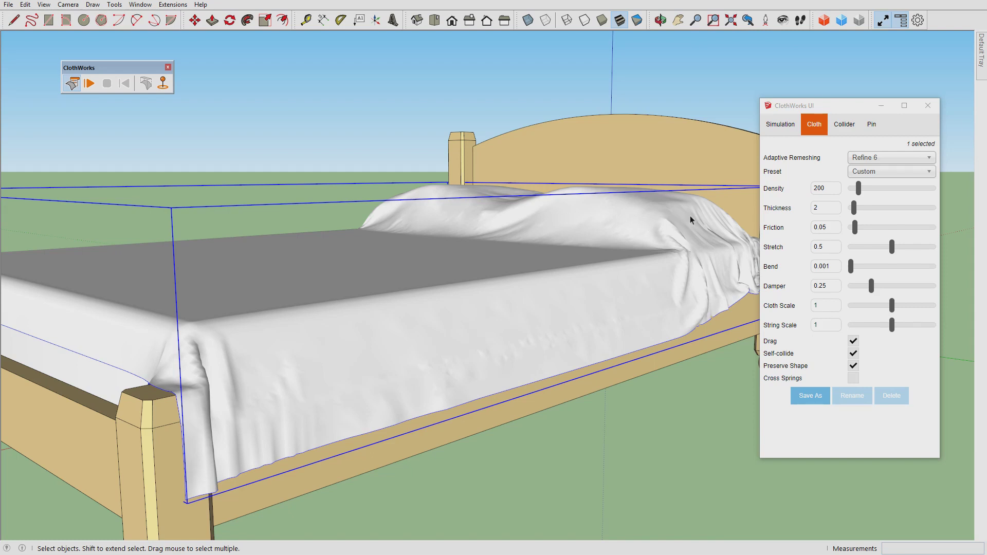
# - Examine the smoothed blanket's folds along the sides, over the pillows and at the headboard corner
pyautogui.moveTo(538, 315); pyautogui.dragTo(540, 324, button='middle')
pyautogui.moveTo(520, 356); pyautogui.dragTo(319, 408, button='middle')
pyautogui.scroll(-1, 319, 408)
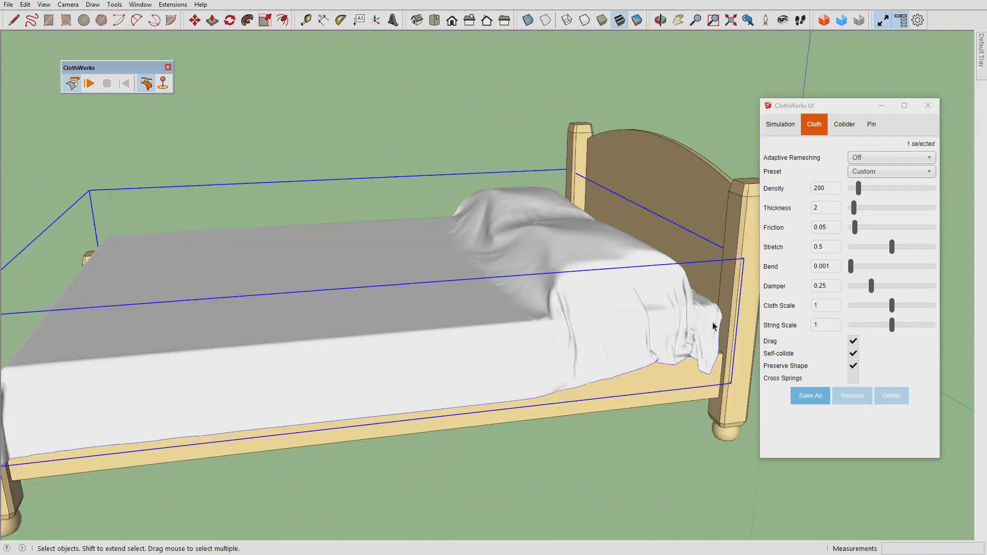
pyautogui.scroll(3, 704, 328)
pyautogui.moveTo(694, 331); pyautogui.dragTo(608, 325, button='middle')
pyautogui.scroll(3, 511, 215)
pyautogui.scroll(-6, 608, 325)
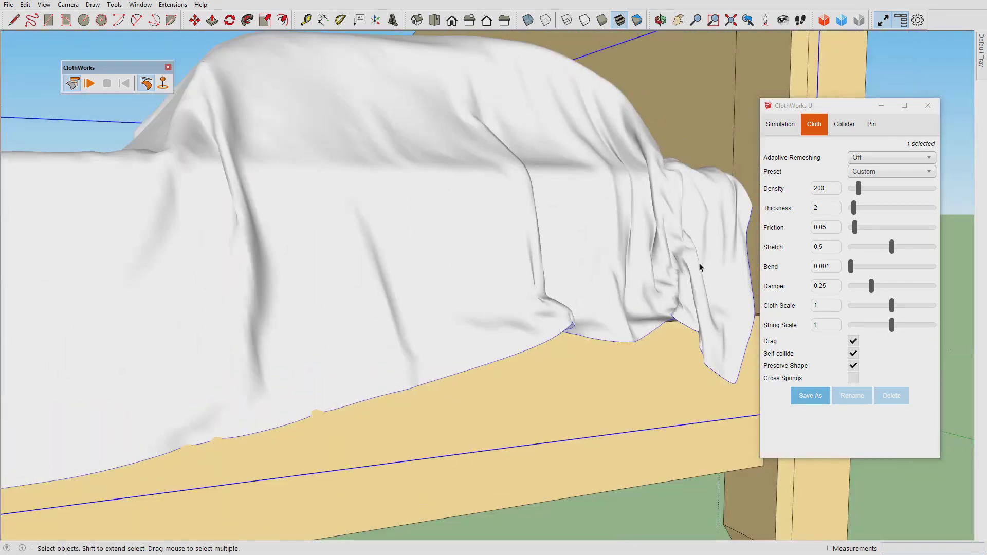
pyautogui.moveTo(419, 322); pyautogui.dragTo(584, 335, button='middle')
pyautogui.scroll(-2, 618, 306)
pyautogui.moveTo(555, 365); pyautogui.dragTo(541, 348, button='middle')
# - Generate thickness for the draped blanket cloth with an adjusted thickness value, 12 string segments and no boundary edge smoothing
pyautogui.rightClick(469, 364)
pyautogui.moveTo(522, 355)
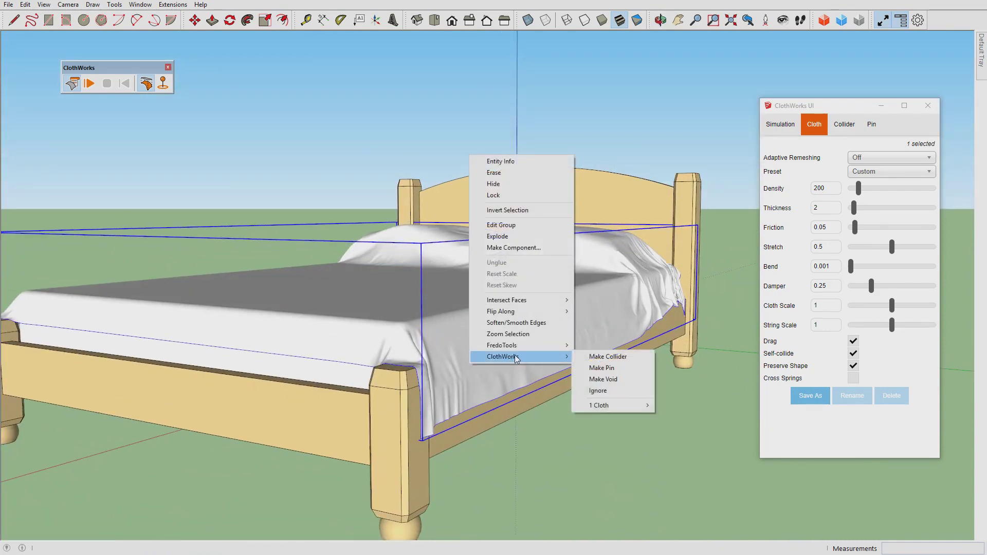
pyautogui.moveTo(597, 406)
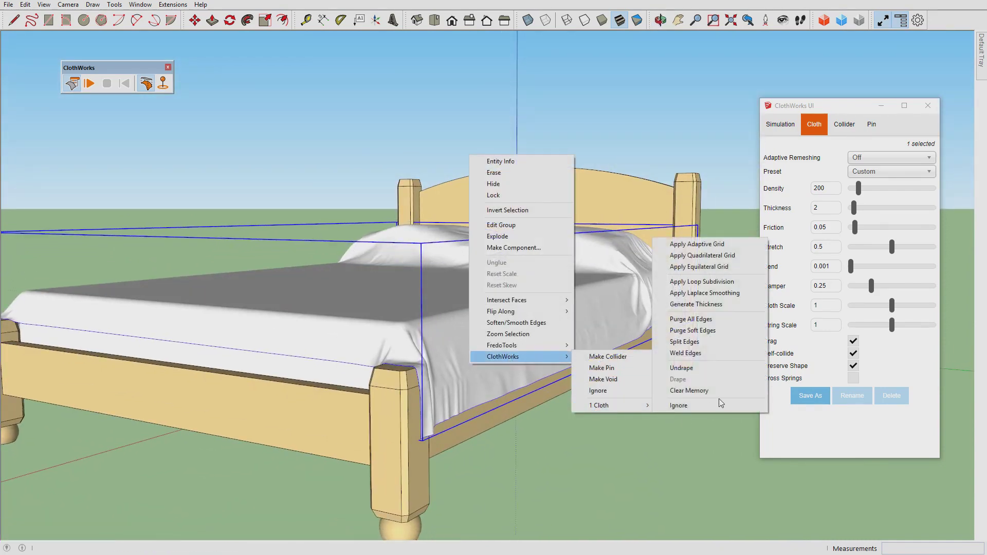
pyautogui.click(720, 304)
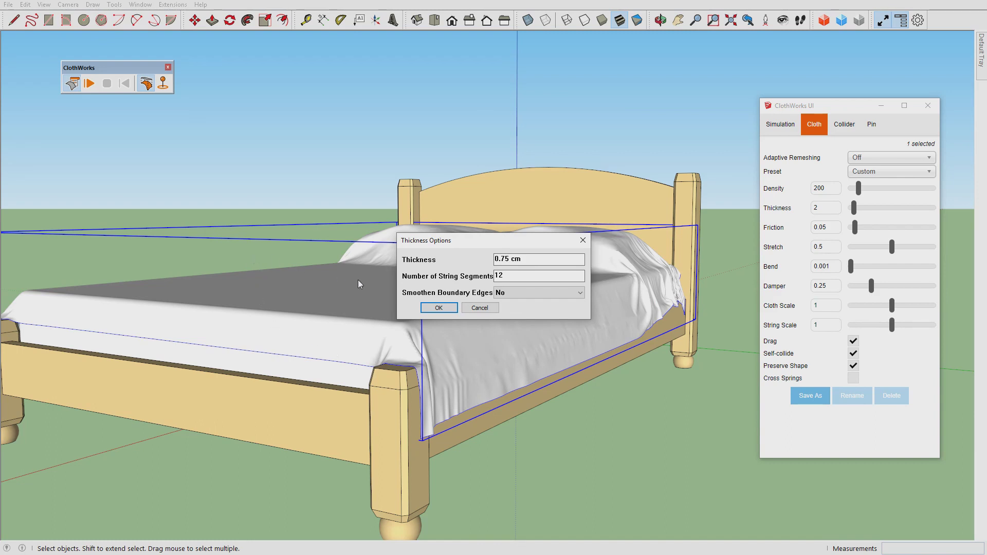
pyautogui.moveTo(510, 258); pyautogui.dragTo(505, 260)
pyautogui.click(547, 261)
pyautogui.press('Left')
pyautogui.press('Left')
pyautogui.press('Left')
pyautogui.write('4')
pyautogui.click(439, 308)
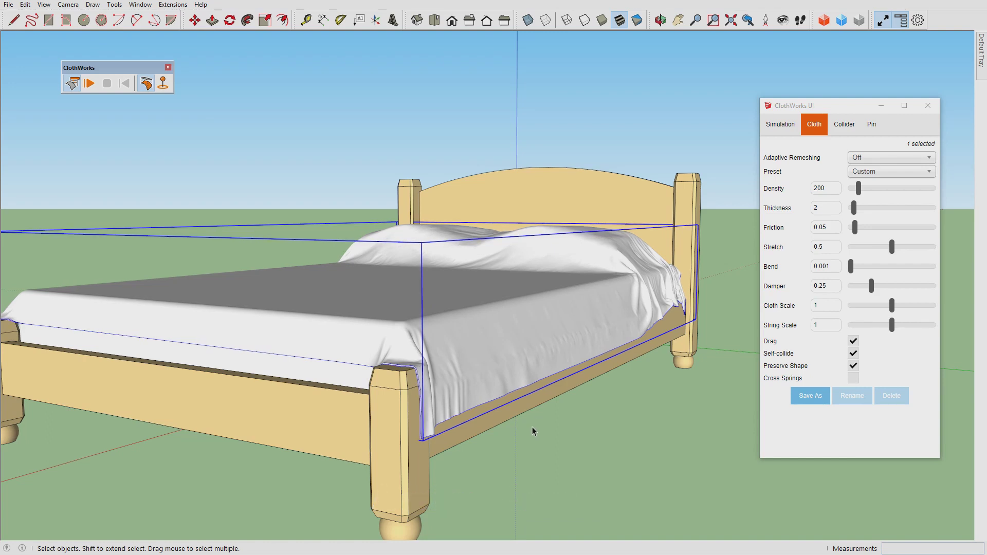
pyautogui.click(532, 426)
# - Examine the thickened blanket's hem along the side rail, from below and around the headboard corner
pyautogui.scroll(4, 501, 351)
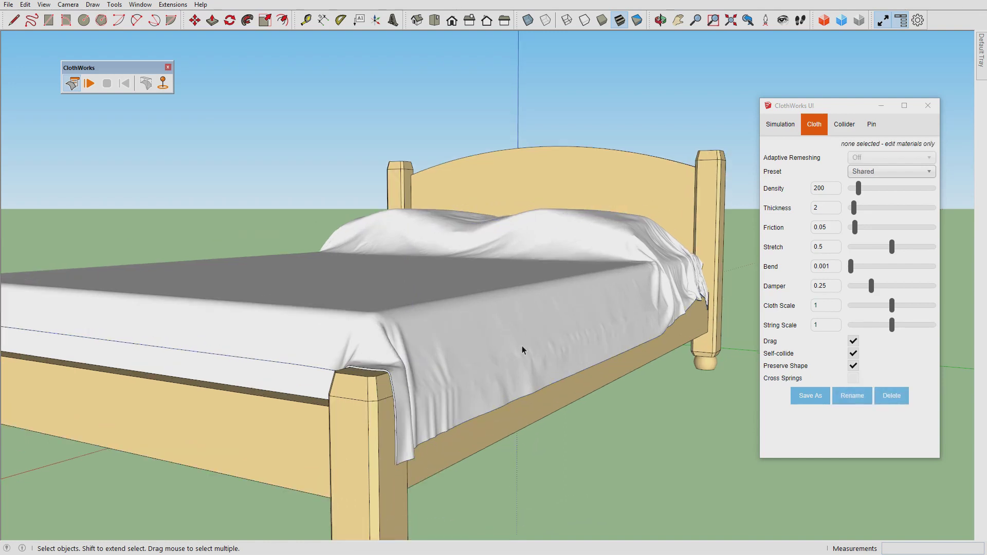
pyautogui.moveTo(528, 398); pyautogui.dragTo(211, 418, button='middle')
pyautogui.moveTo(439, 396); pyautogui.dragTo(686, 337, button='middle')
pyautogui.scroll(-5, 121, 433)
pyautogui.scroll(3, 686, 338)
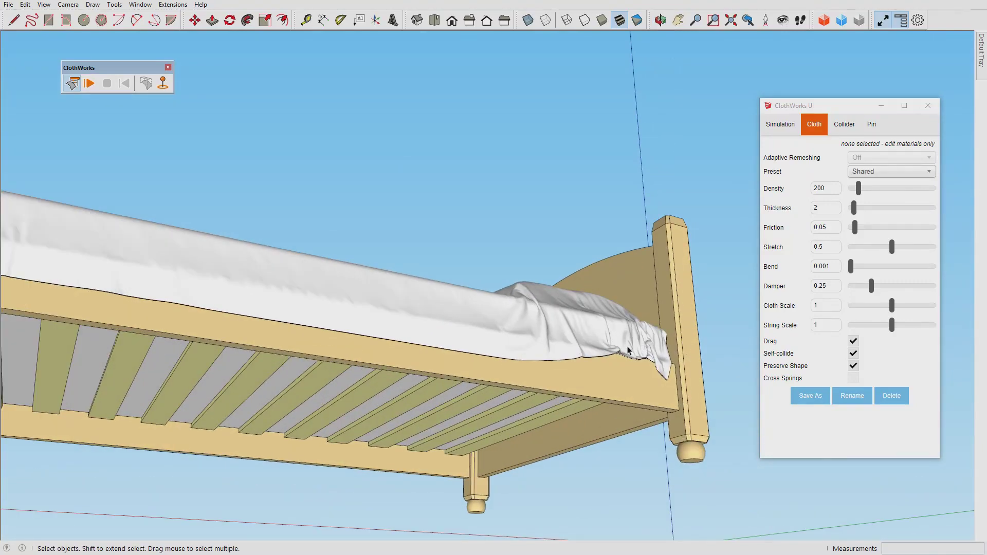
pyautogui.scroll(3, 623, 352)
pyautogui.moveTo(627, 352); pyautogui.dragTo(478, 324, button='middle')
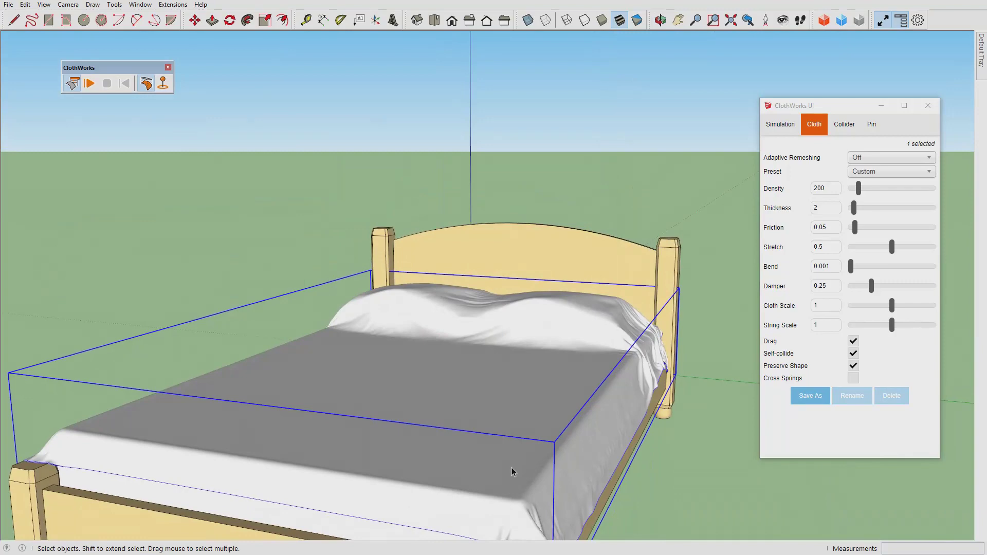
pyautogui.moveTo(511, 467); pyautogui.dragTo(404, 441, button='middle')
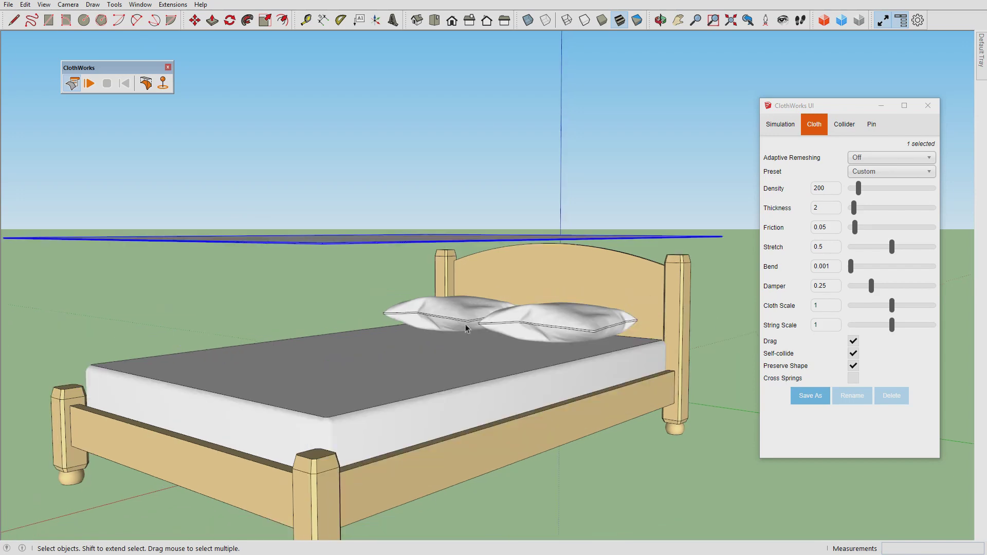
# - Undrape the blanket back to its flat sheet and open its group for editing
pyautogui.moveTo(464, 324); pyautogui.dragTo(453, 360, button='middle')
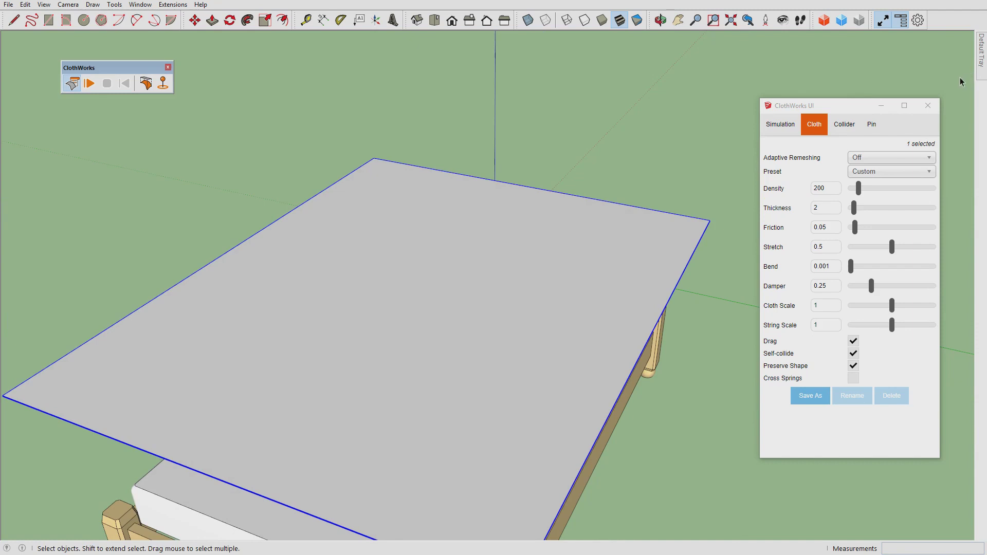
pyautogui.press('Return')
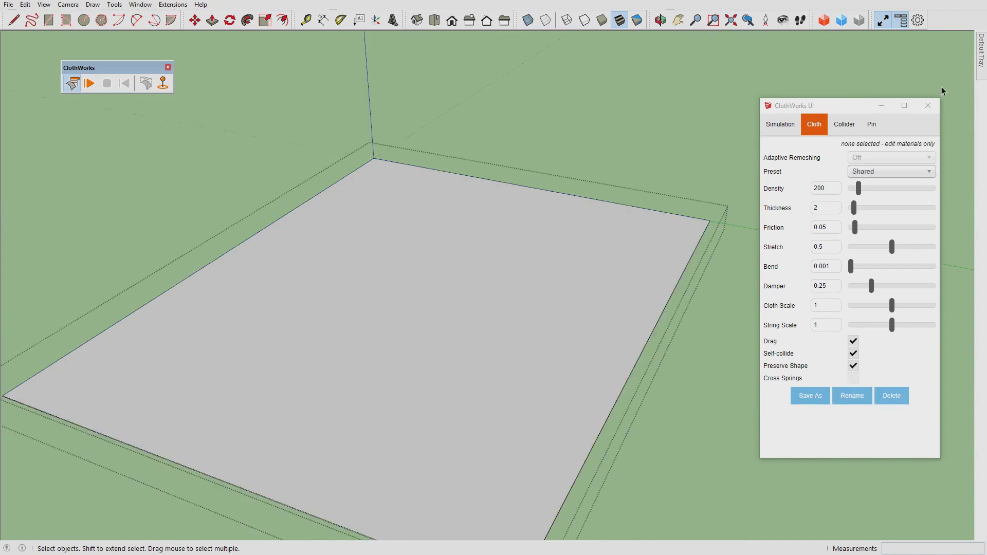
# - Paint the flat blanket's top face with the Circles material from the Patterns collection
pyautogui.click(972, 35)
pyautogui.click(881, 106)
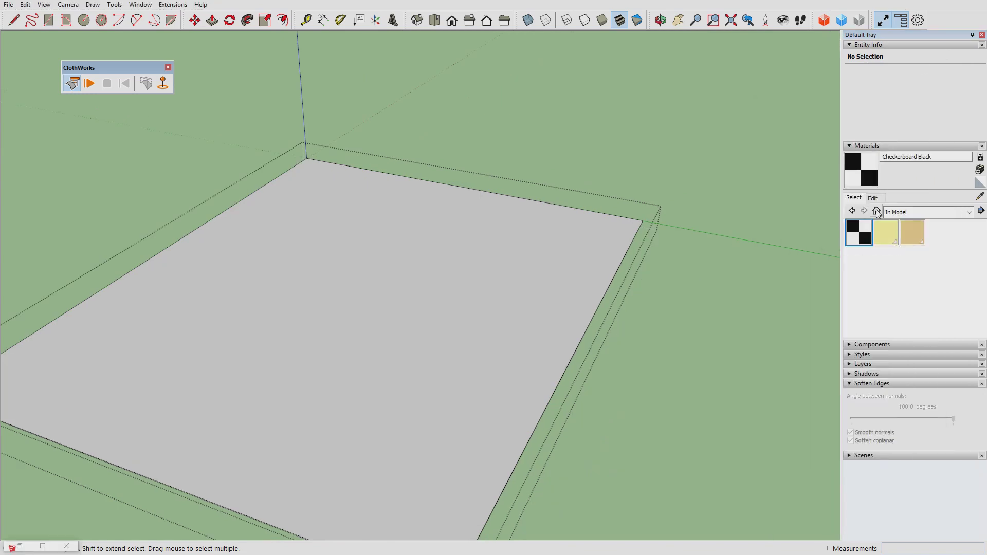
pyautogui.click(948, 212)
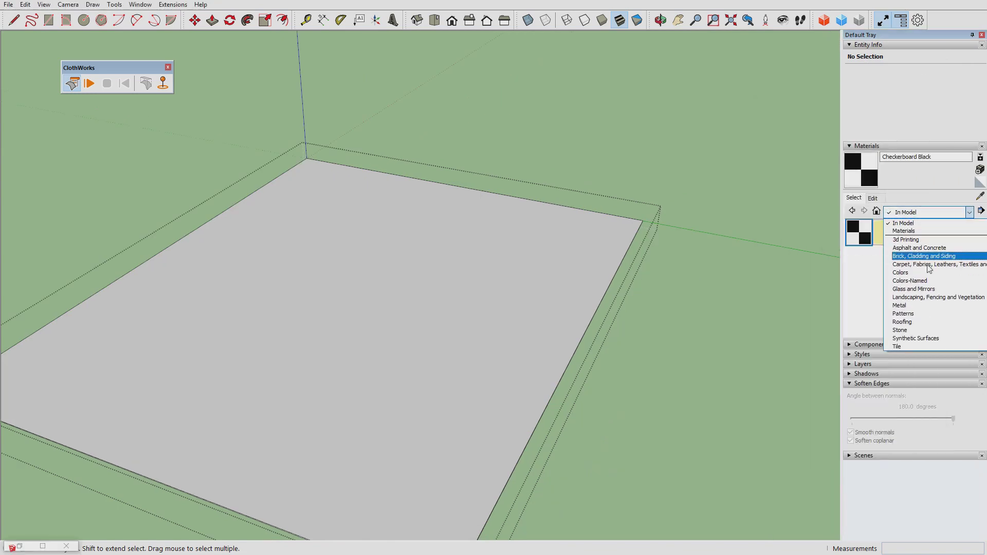
pyautogui.click(917, 314)
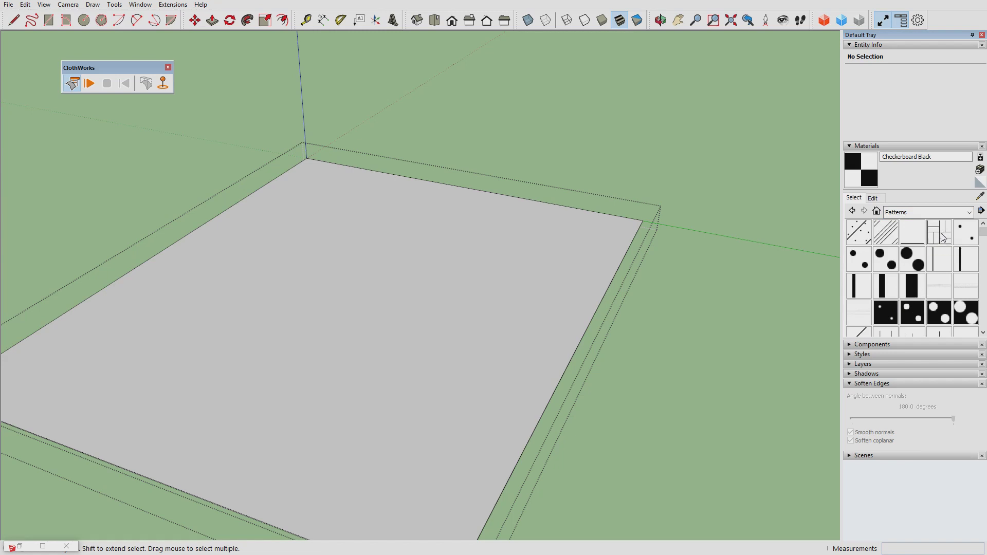
pyautogui.scroll(-4, 905, 257)
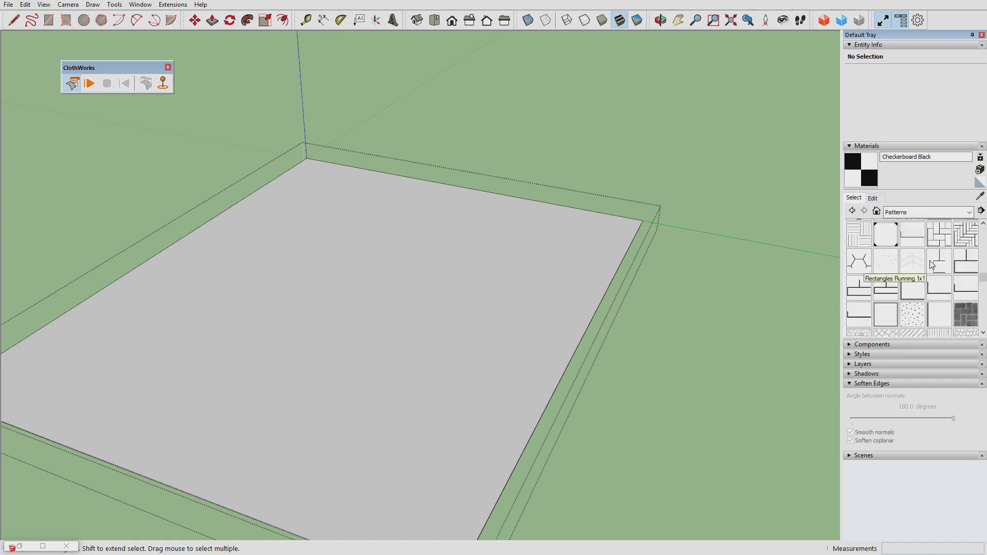
pyautogui.scroll(2, 955, 298)
pyautogui.click(965, 304)
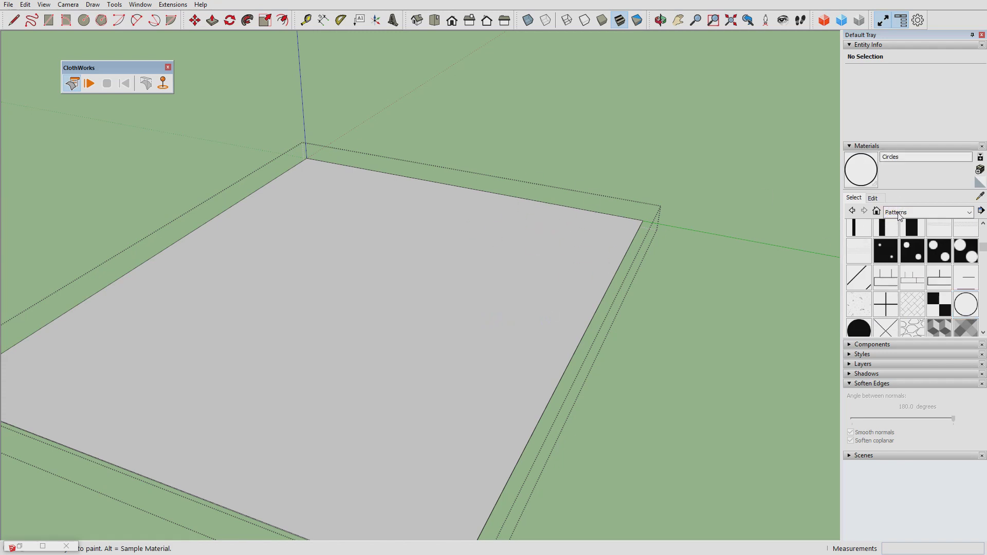
pyautogui.click(895, 216)
pyautogui.click(726, 209)
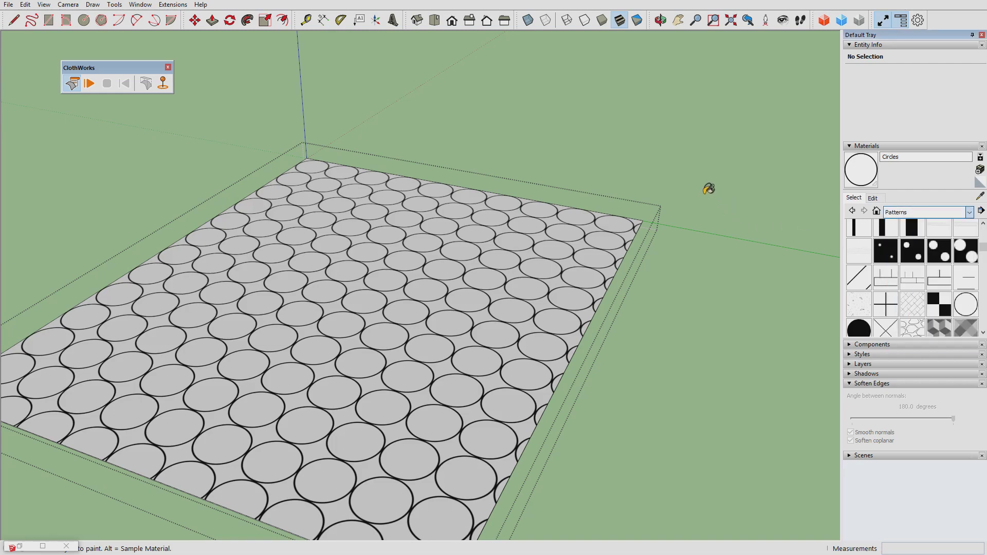
# - Close the blanket group and drape the patterned blanket back over the mattress and pillows
pyautogui.press('space')
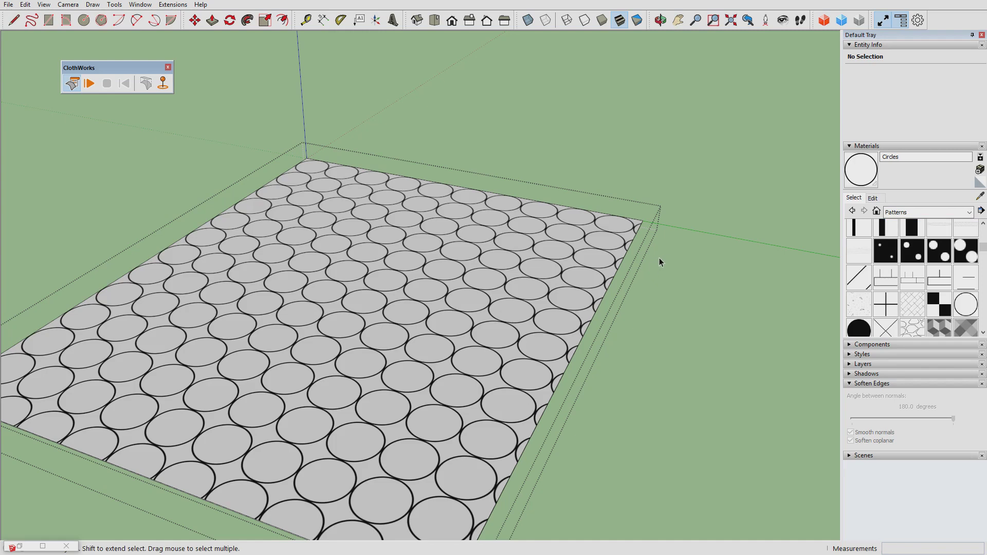
pyautogui.click(639, 297)
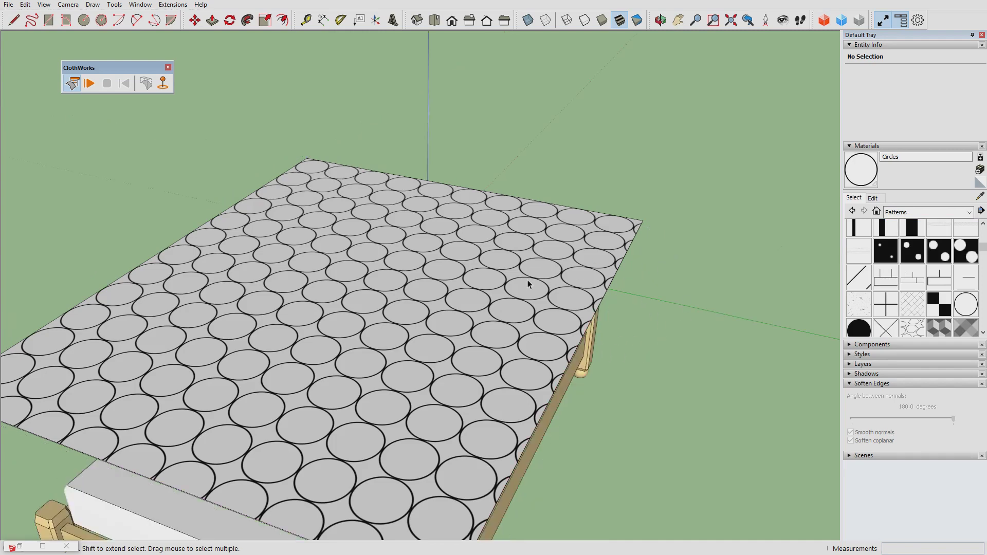
pyautogui.scroll(-5, 528, 283)
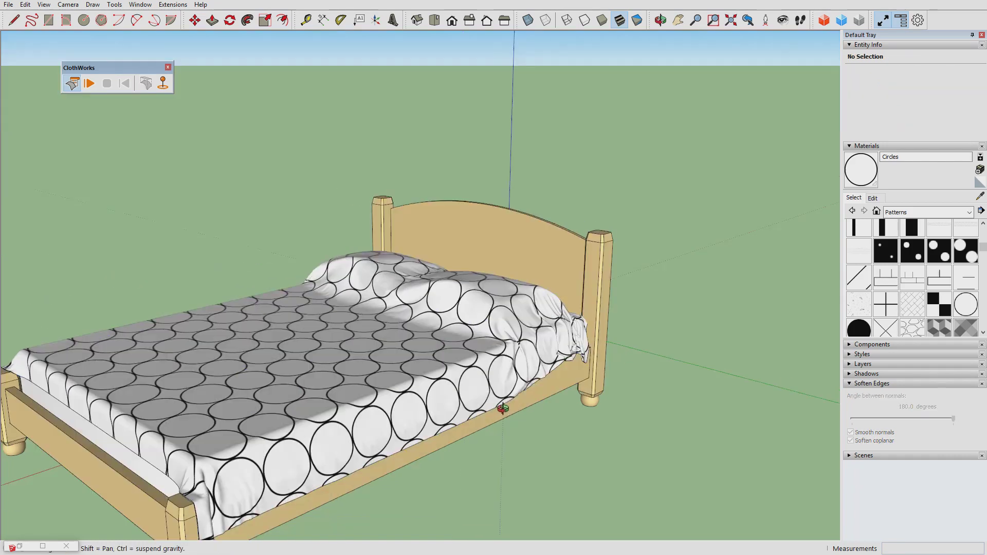
# - Examine how the circle pattern follows the draped blanket on both sides of the bed and at the foot end
pyautogui.moveTo(502, 409); pyautogui.dragTo(379, 435, button='middle')
pyautogui.moveTo(557, 457); pyautogui.dragTo(626, 458, button='middle')
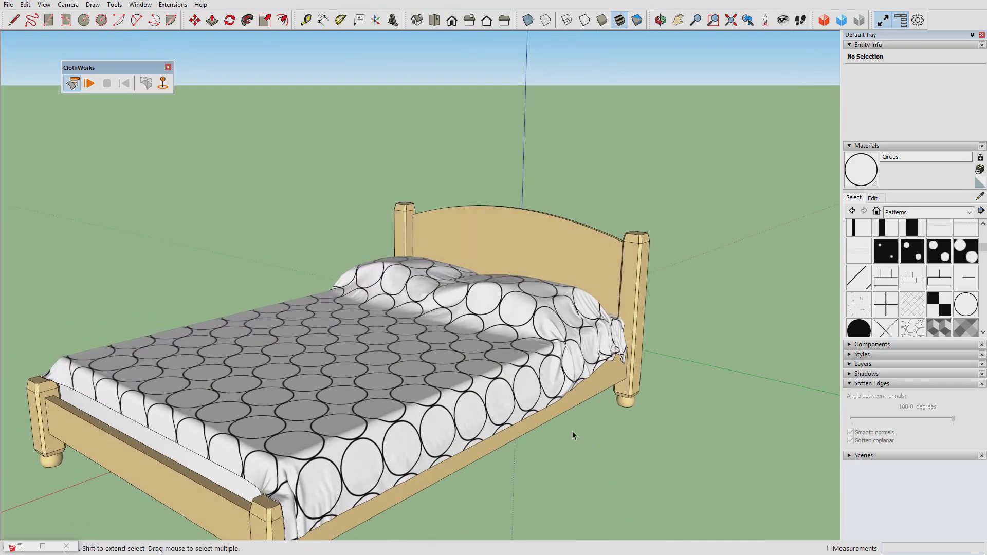
pyautogui.scroll(-1, 661, 330)
pyautogui.moveTo(267, 447); pyautogui.dragTo(749, 458, button='middle')
pyautogui.scroll(4, 743, 427)
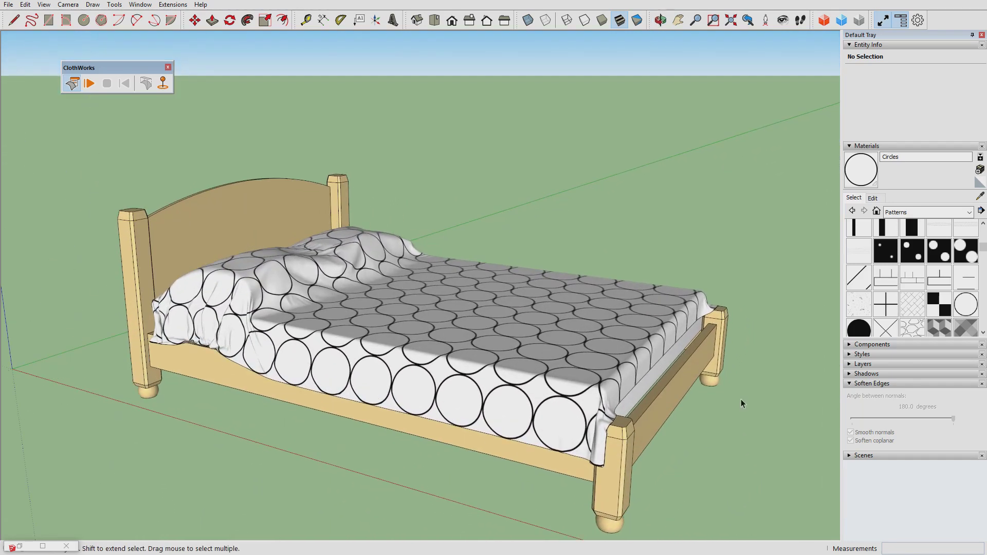
pyautogui.click(661, 395)
pyautogui.click(727, 260)
pyautogui.moveTo(575, 423); pyautogui.dragTo(576, 332, button='middle')
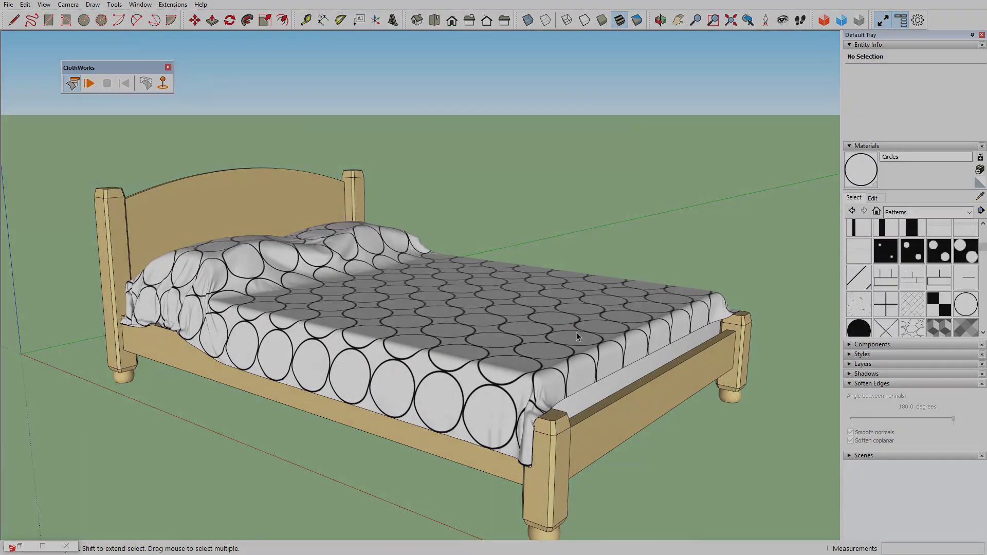